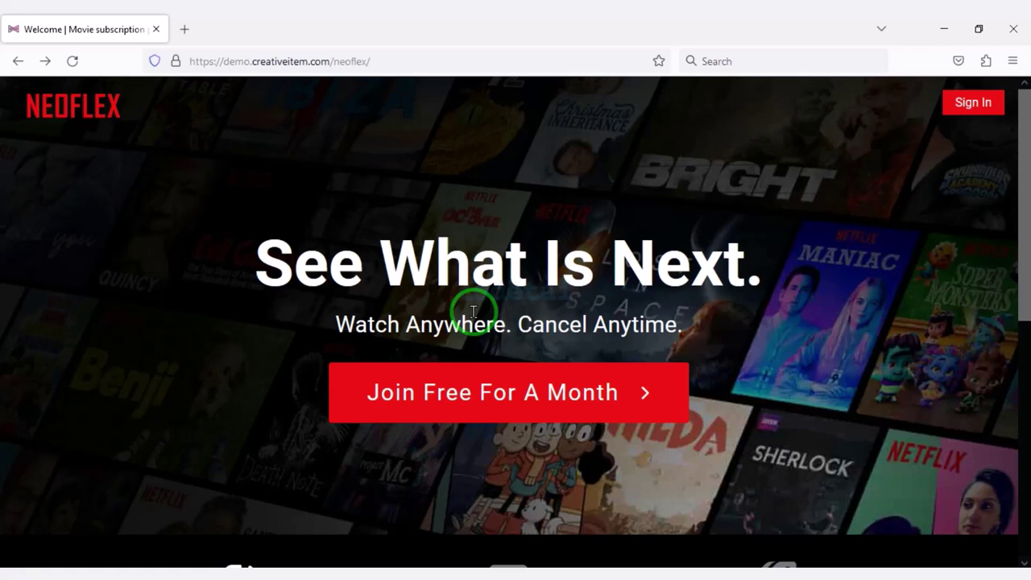
# Browse the demo homepage's Watch From Anywhere feature and its pricing plans table.
pyautogui.scroll(-4, 474, 311)
pyautogui.click(477, 310)
pyautogui.scroll(-3, 467, 350)
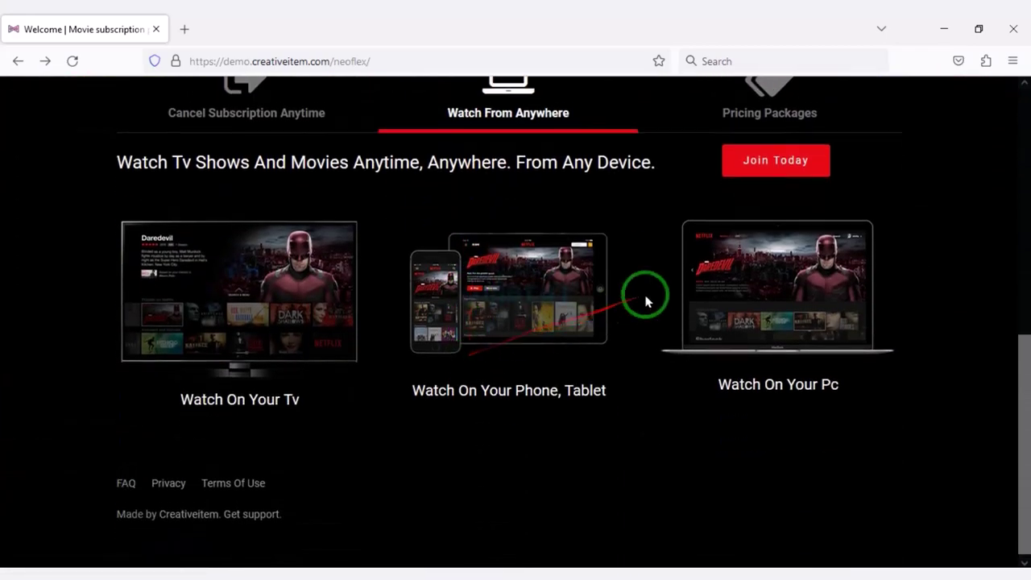
pyautogui.scroll(1, 709, 242)
pyautogui.click(766, 188)
pyautogui.scroll(-2, 538, 353)
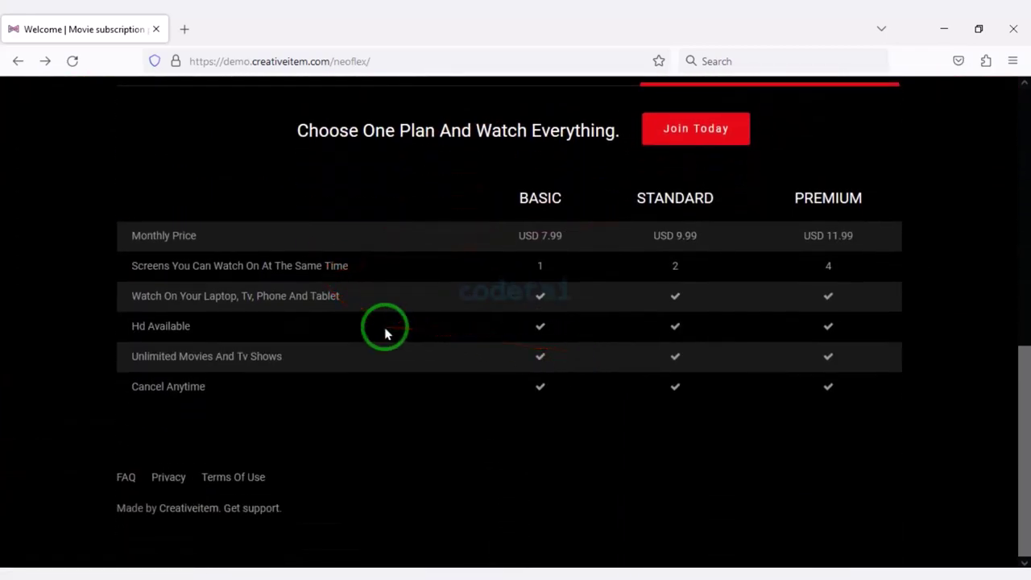
# Sign in to the admin panel at the /admin address.
pyautogui.click(438, 53)
pyautogui.write('ad')
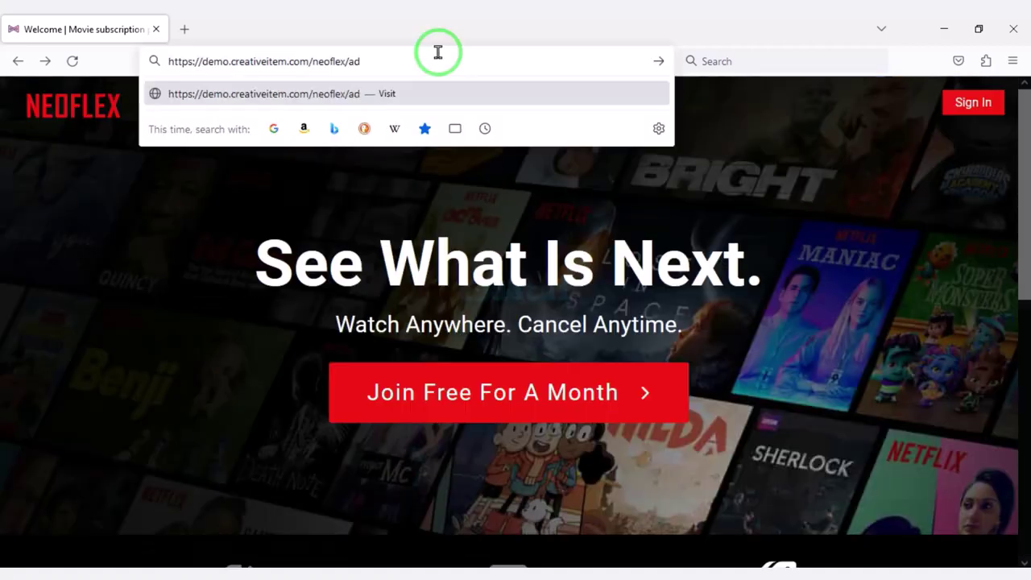
pyautogui.write('min')
pyautogui.press('Return')
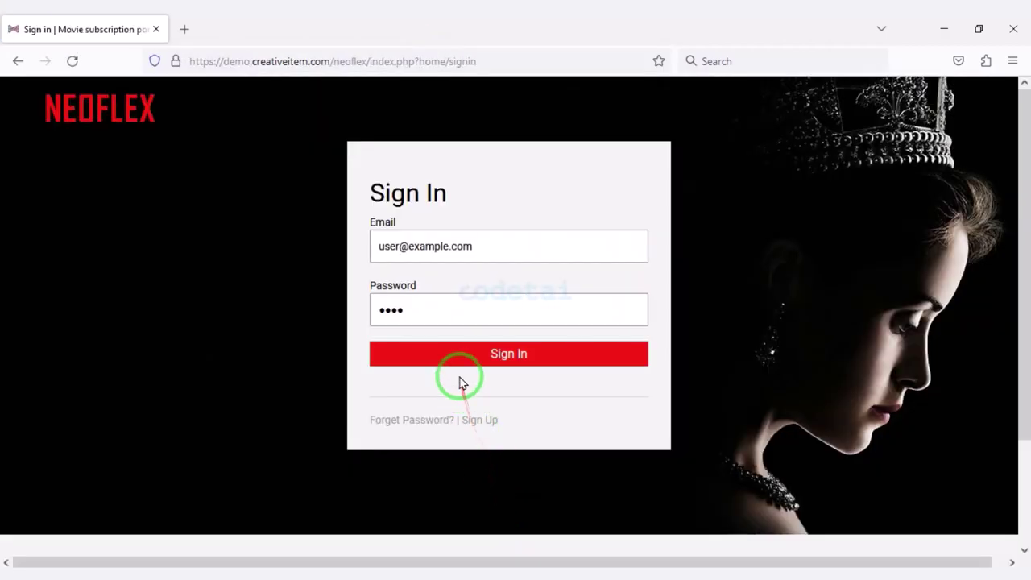
pyautogui.click(460, 361)
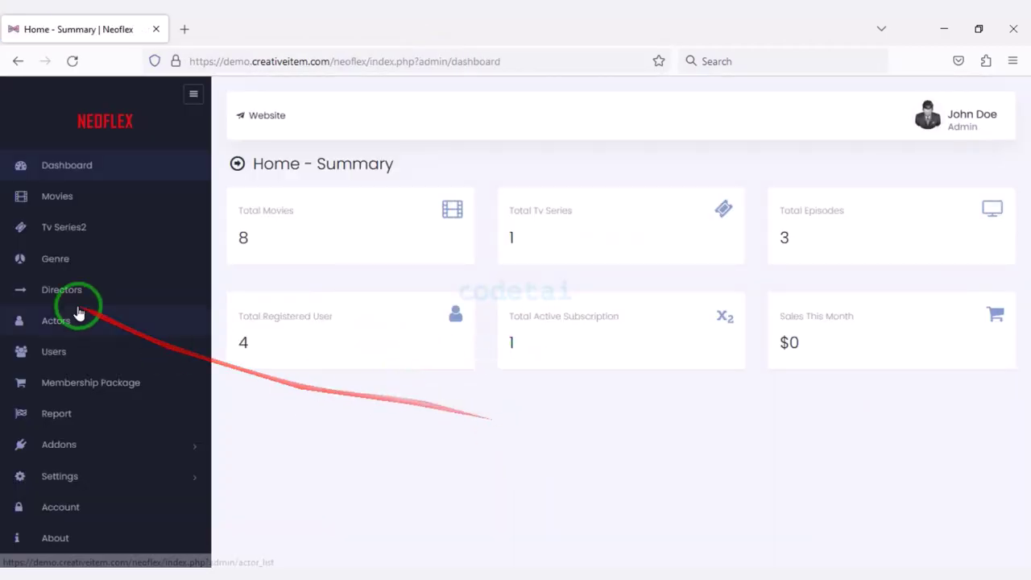
# Expand the admin menu's addons and settings sections, then view the public Pricing Packages.
pyautogui.click(92, 444)
pyautogui.scroll(-1, 99, 450)
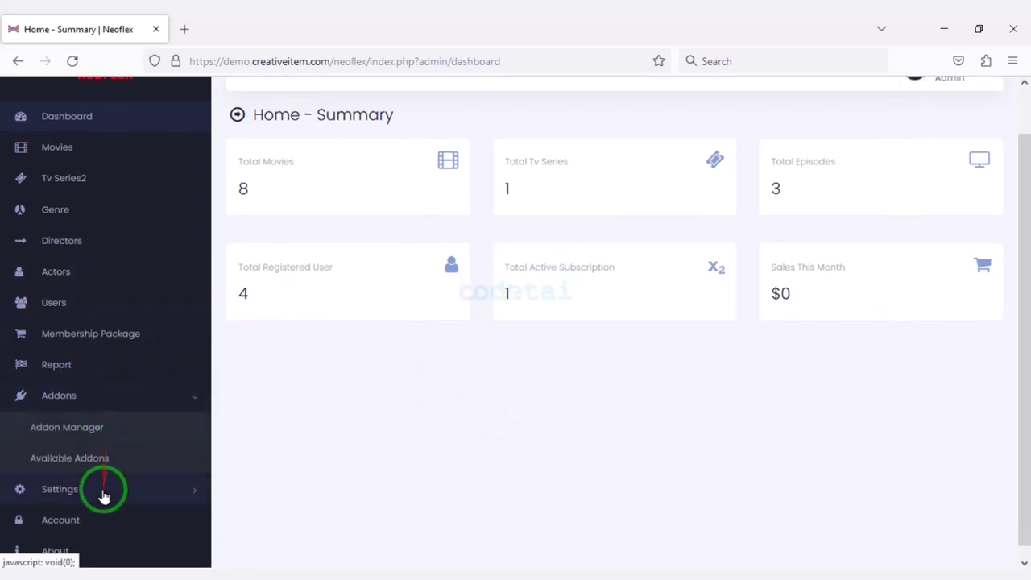
pyautogui.click(103, 497)
pyautogui.scroll(-1, 89, 481)
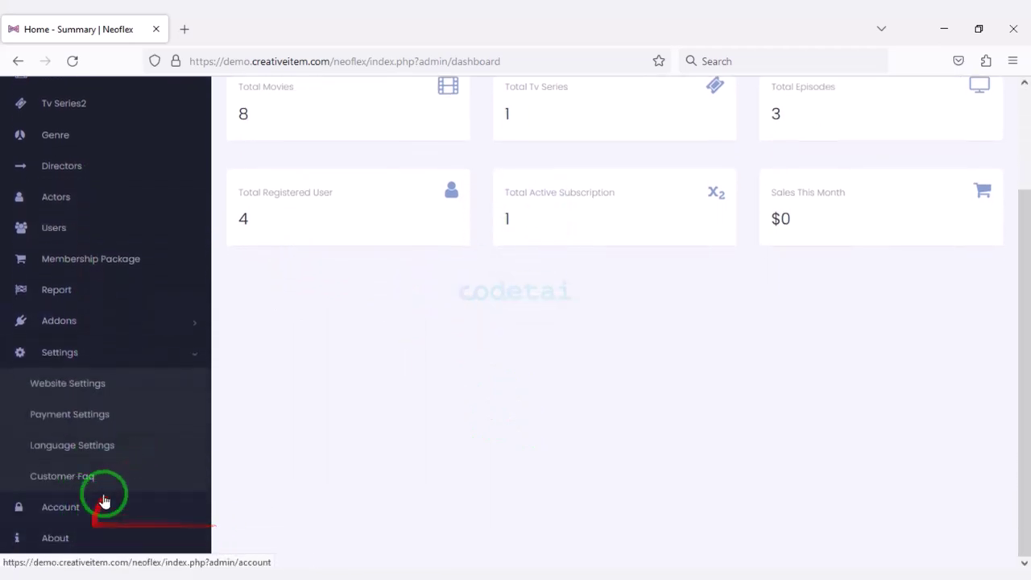
pyautogui.scroll(2, 142, 474)
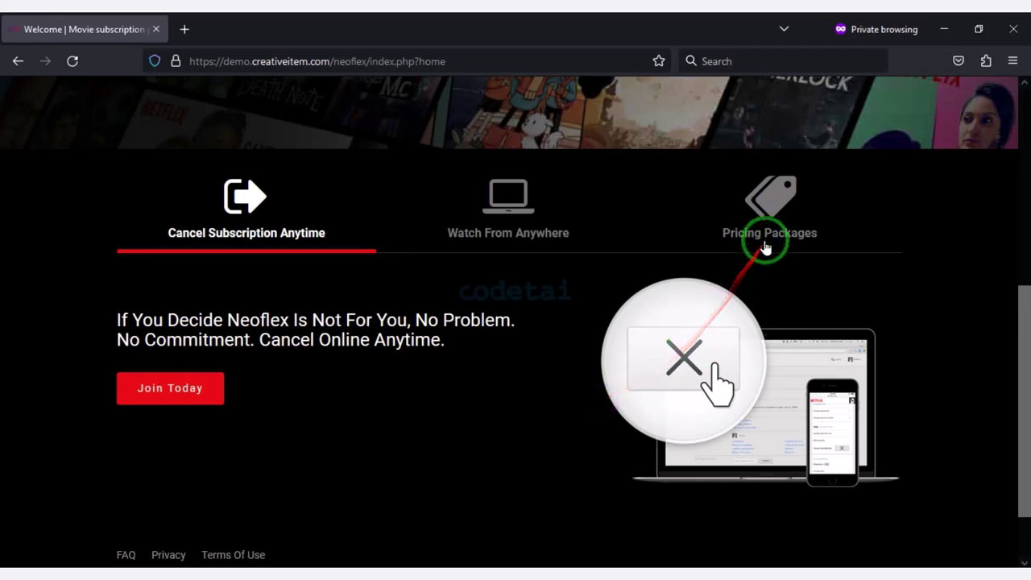
pyautogui.click(768, 234)
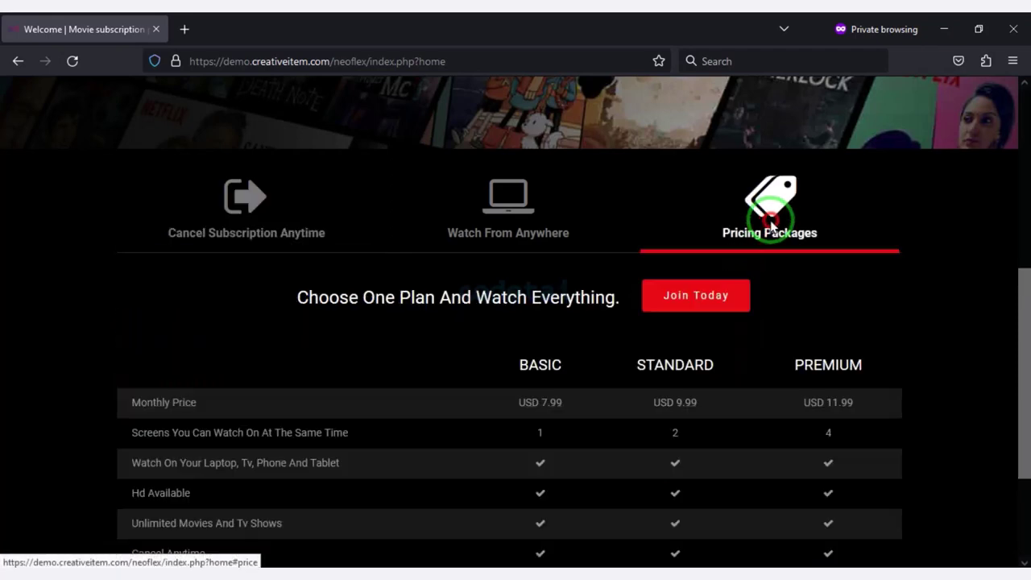
pyautogui.moveTo(123, 372)
pyautogui.mouseDown()
pyautogui.moveTo(272, 453)
pyautogui.moveTo(916, 550)
pyautogui.mouseUp()
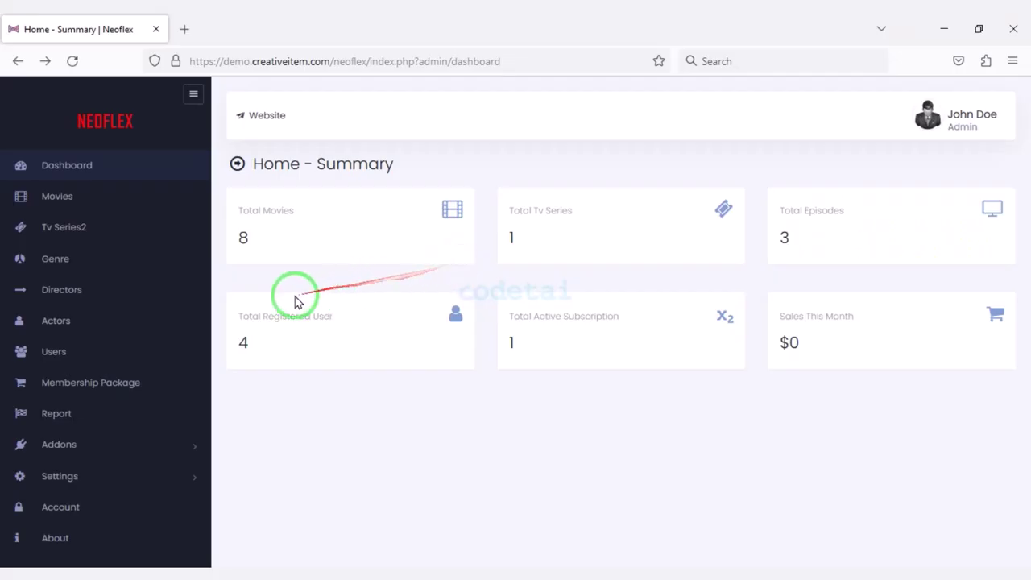
# Open the membership plan list and view the BASIC plan without changing it.
pyautogui.click(158, 385)
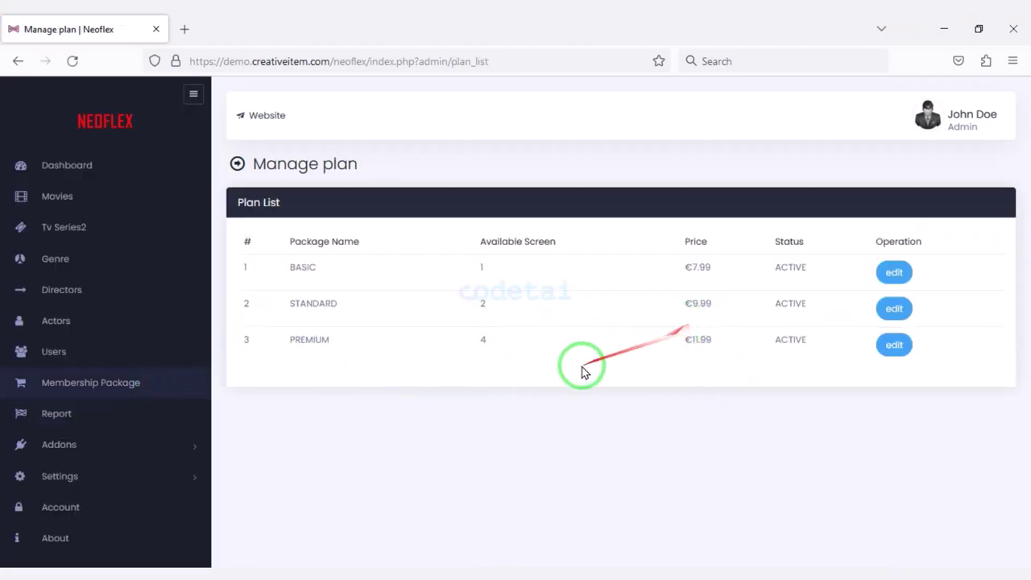
pyautogui.click(893, 274)
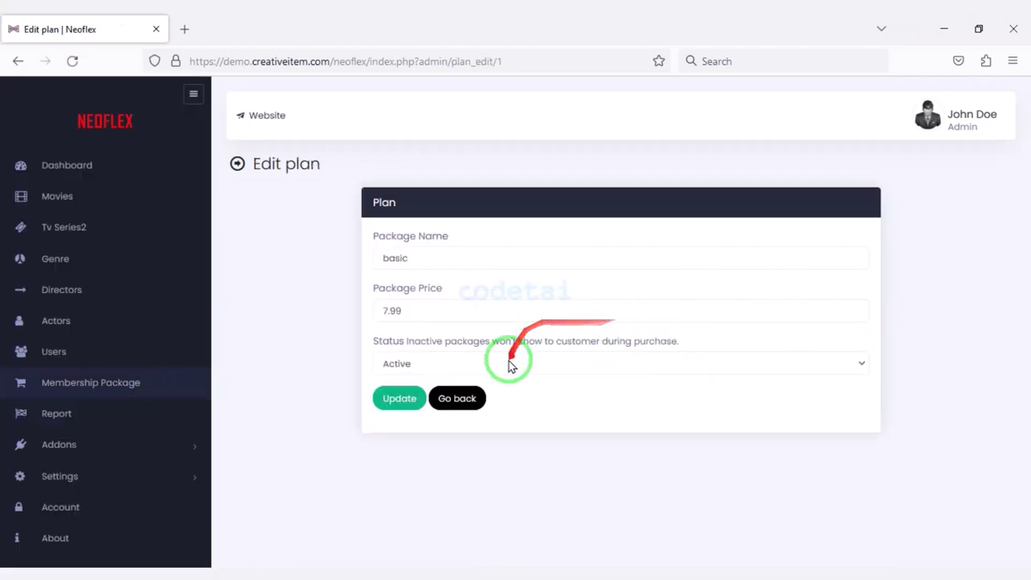
pyautogui.click(455, 400)
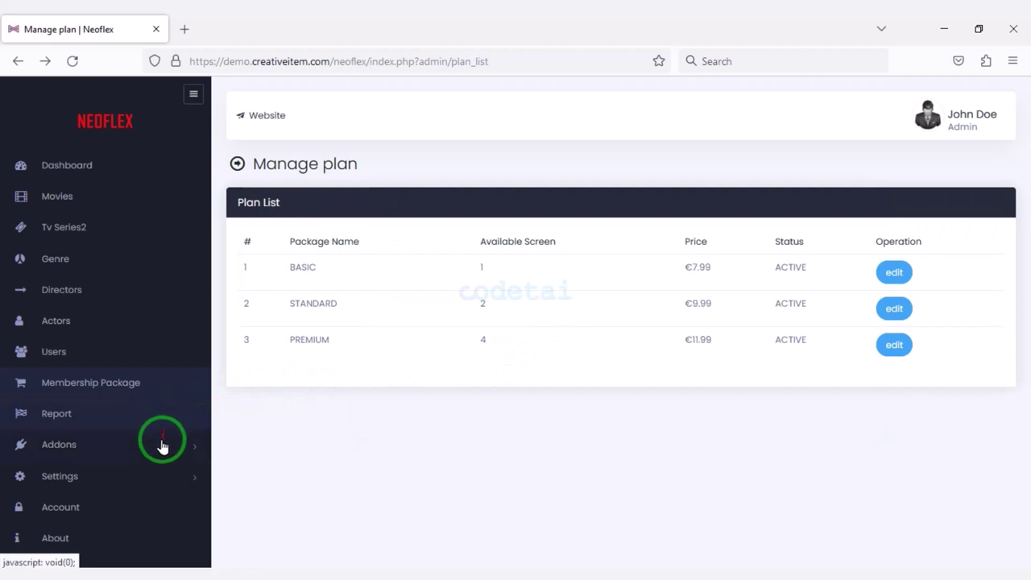
# Review the PayPal options under Settings > Payment Settings.
pyautogui.click(154, 479)
pyautogui.scroll(-2, 143, 514)
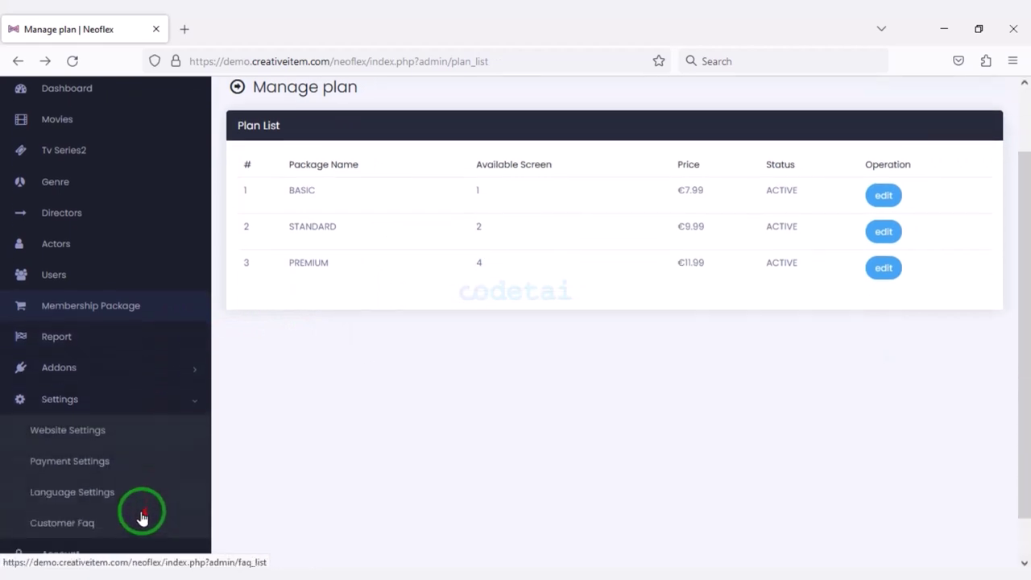
pyautogui.click(97, 467)
pyautogui.scroll(-5, 472, 342)
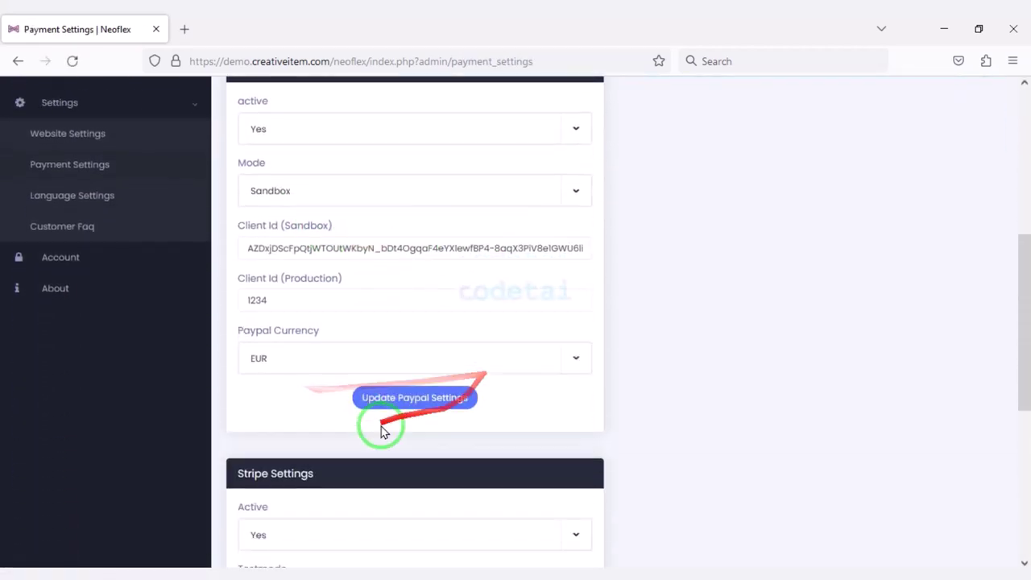
pyautogui.scroll(-3, 383, 433)
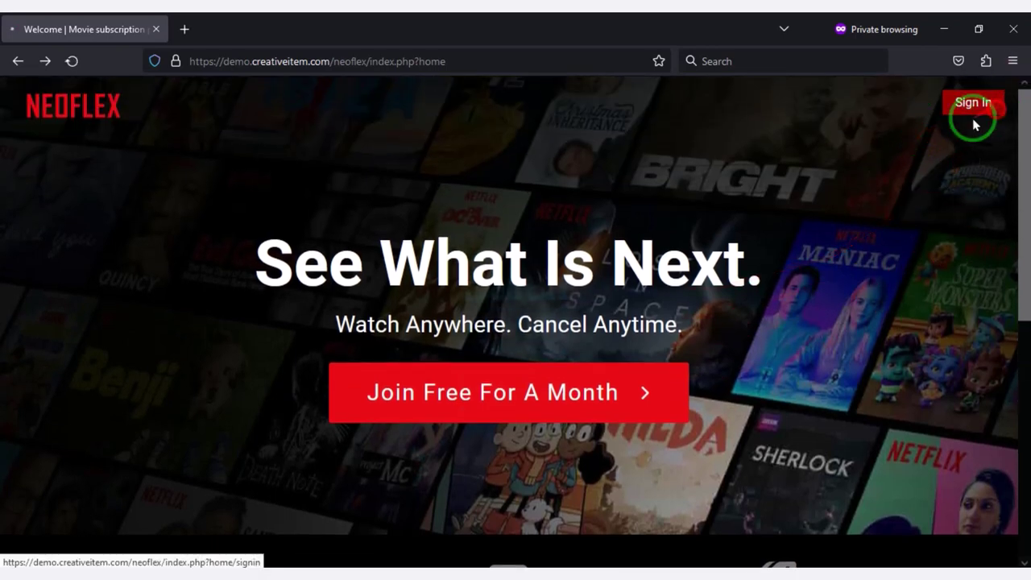
# Glance at the sign-up page, then sign in as a viewer with the pre-filled credentials.
pyautogui.click(973, 121)
pyautogui.scroll(-2, 596, 314)
pyautogui.click(486, 346)
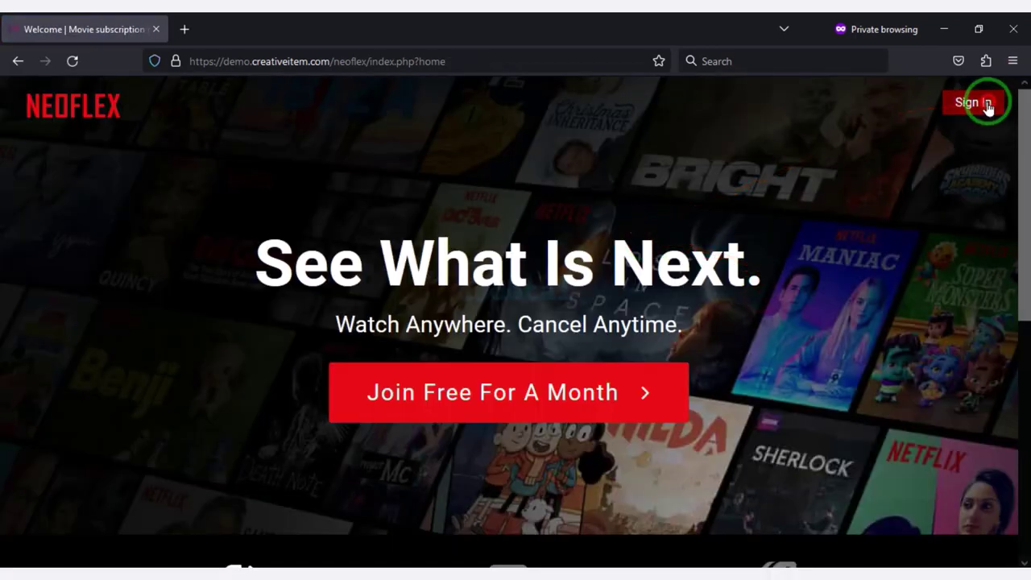
pyautogui.click(984, 105)
pyautogui.click(490, 364)
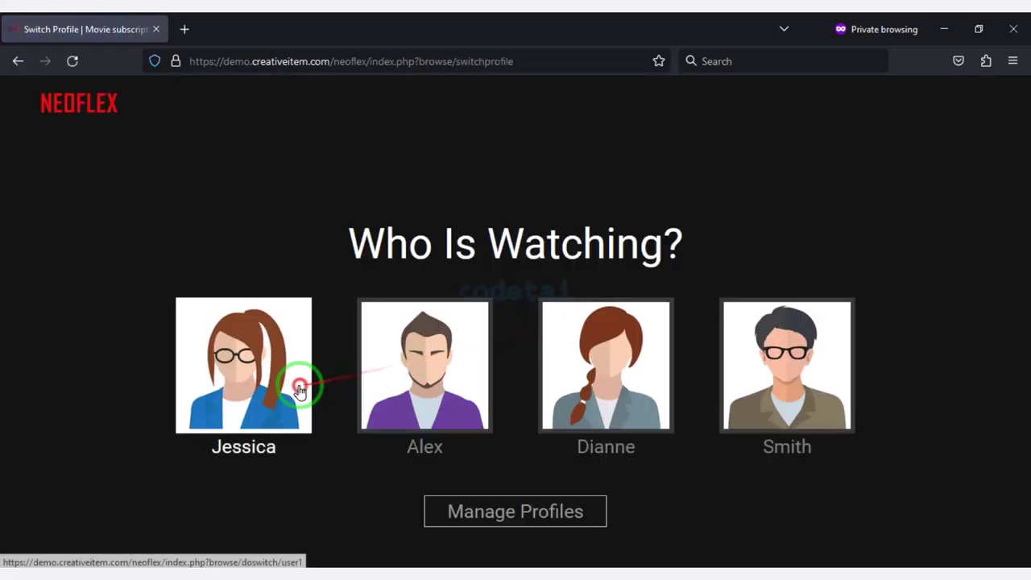
# Pick the viewer profile and open it for editing in profile management.
pyautogui.click(293, 378)
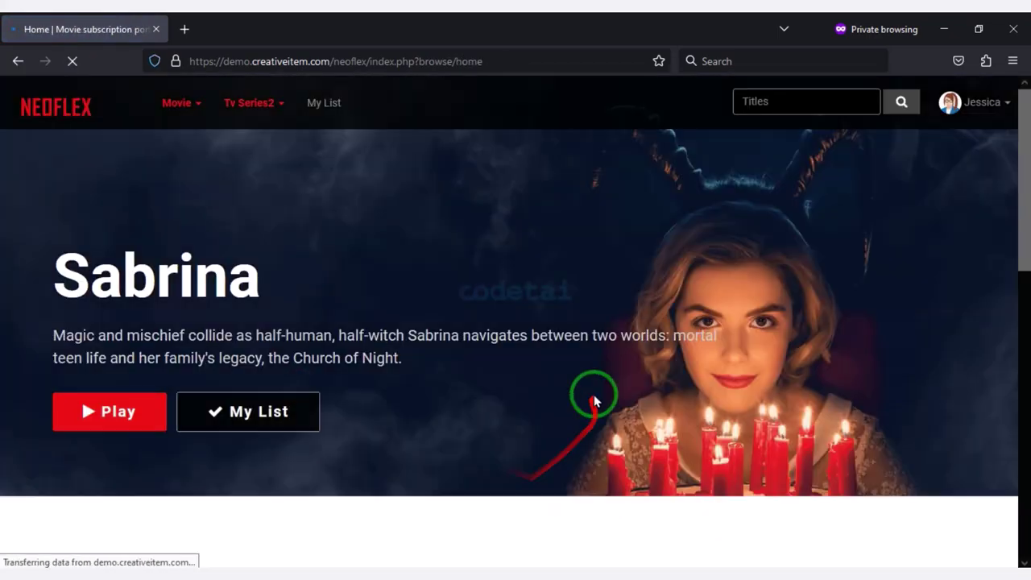
pyautogui.scroll(-10, 612, 346)
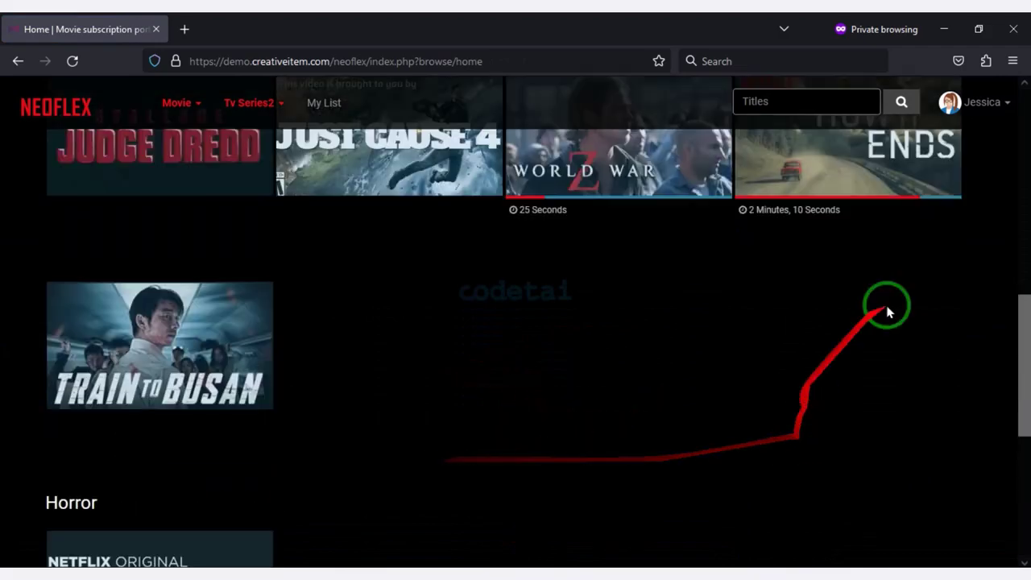
pyautogui.scroll(10, 926, 202)
pyautogui.click(970, 104)
pyautogui.click(950, 290)
pyautogui.click(748, 342)
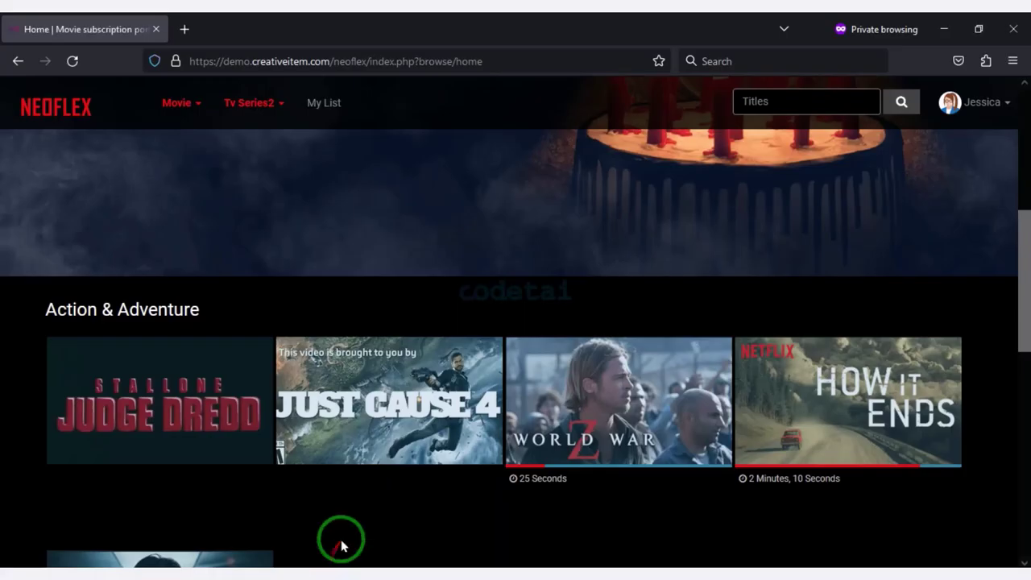
# Browse the catalogue and open the Judge Dredd movie page.
pyautogui.scroll(3, 427, 237)
pyautogui.scroll(-15, 580, 368)
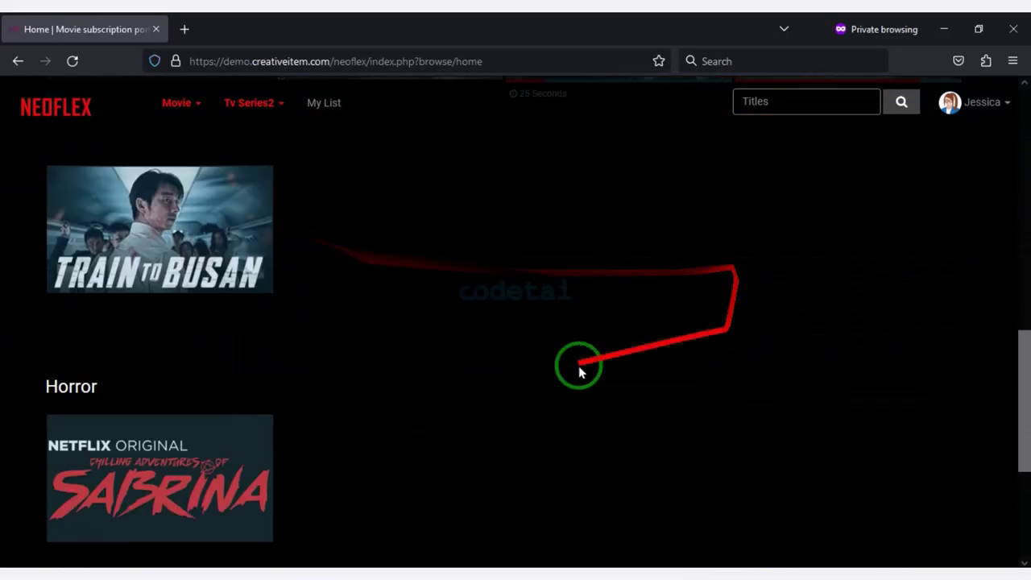
pyautogui.scroll(20, 598, 426)
pyautogui.scroll(-5, 362, 387)
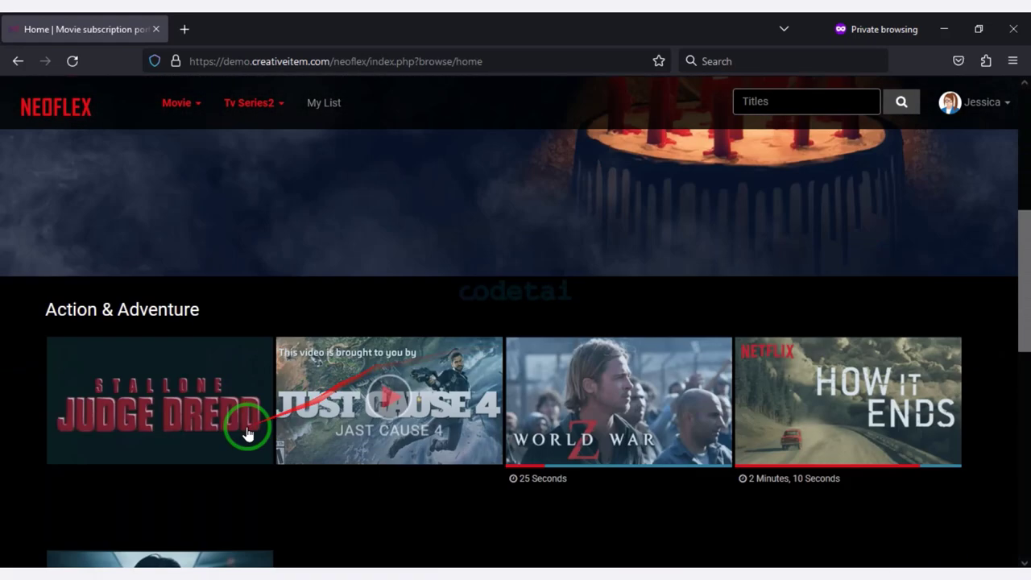
pyautogui.click(195, 396)
pyautogui.scroll(-4, 435, 378)
pyautogui.scroll(-2, 346, 406)
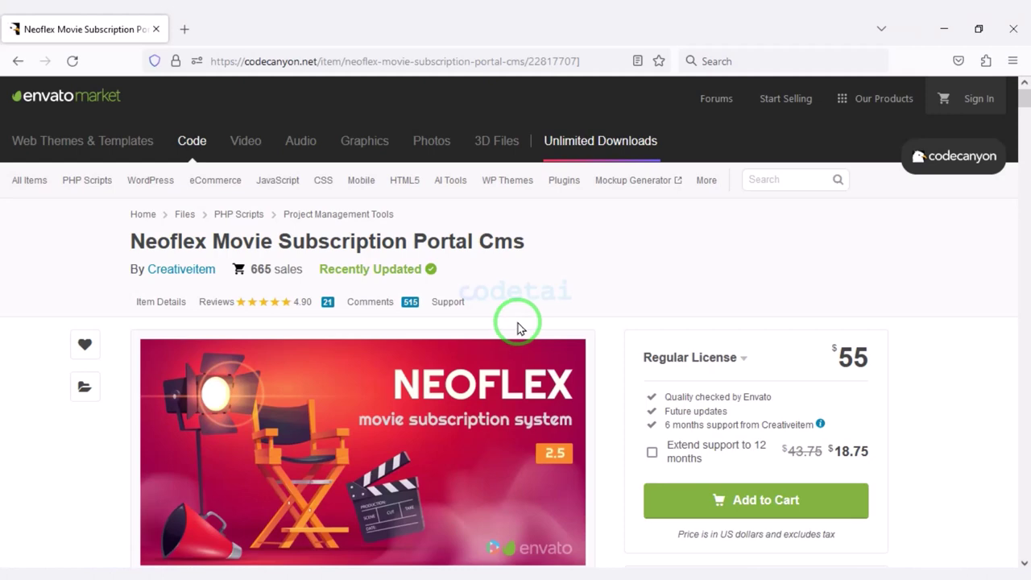
# Scroll through the Neoflex product page's feature banners, then return to the top.
pyautogui.scroll(-3, 531, 387)
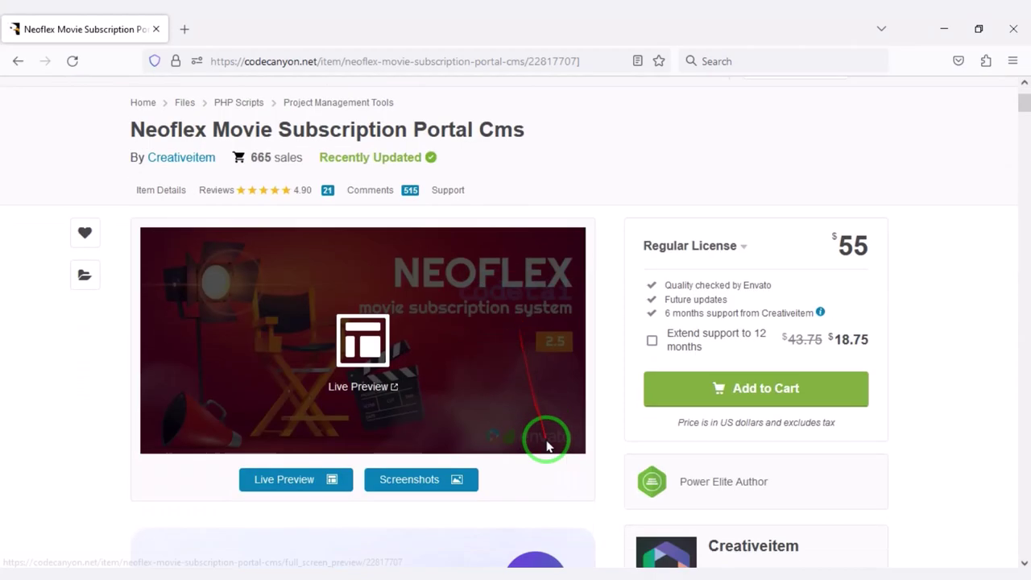
pyautogui.scroll(1, 599, 454)
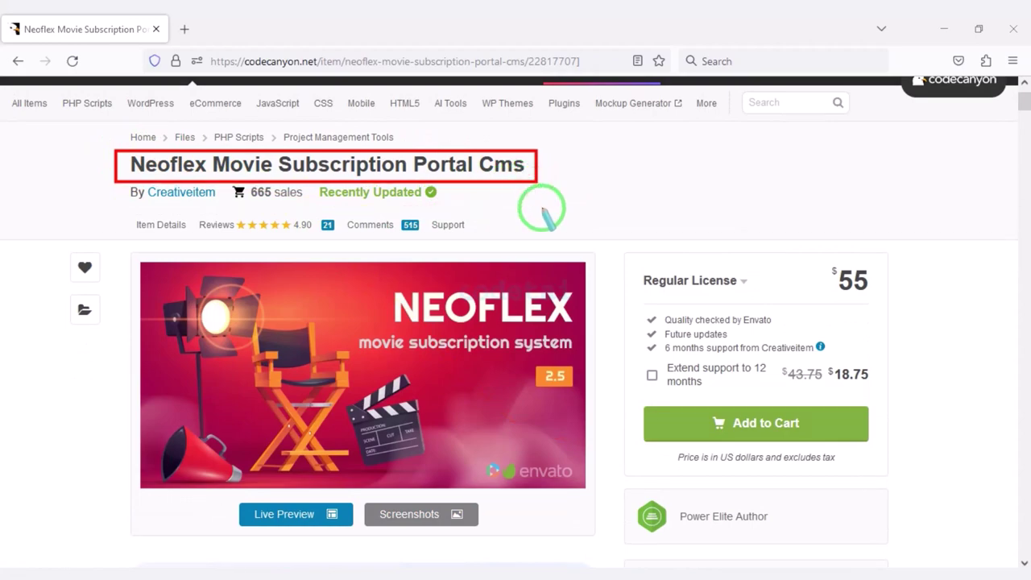
pyautogui.scroll(-10, 604, 433)
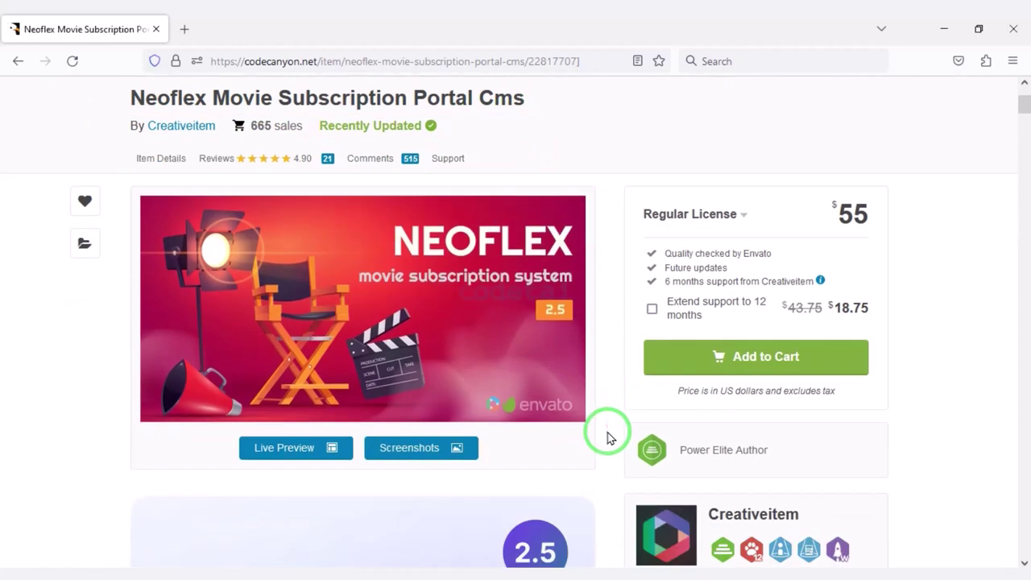
pyautogui.scroll(-13, 447, 503)
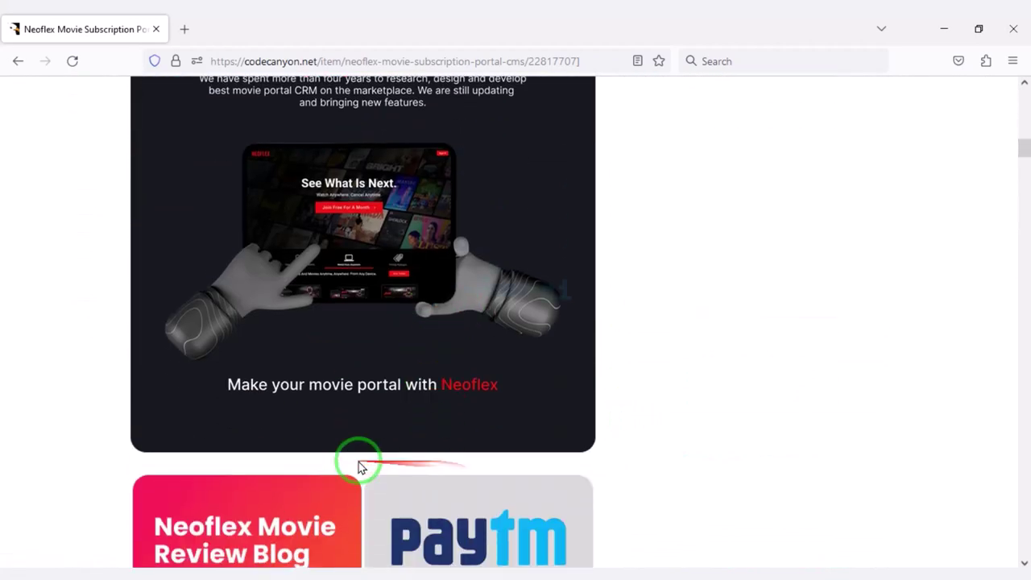
pyautogui.scroll(-14, 470, 486)
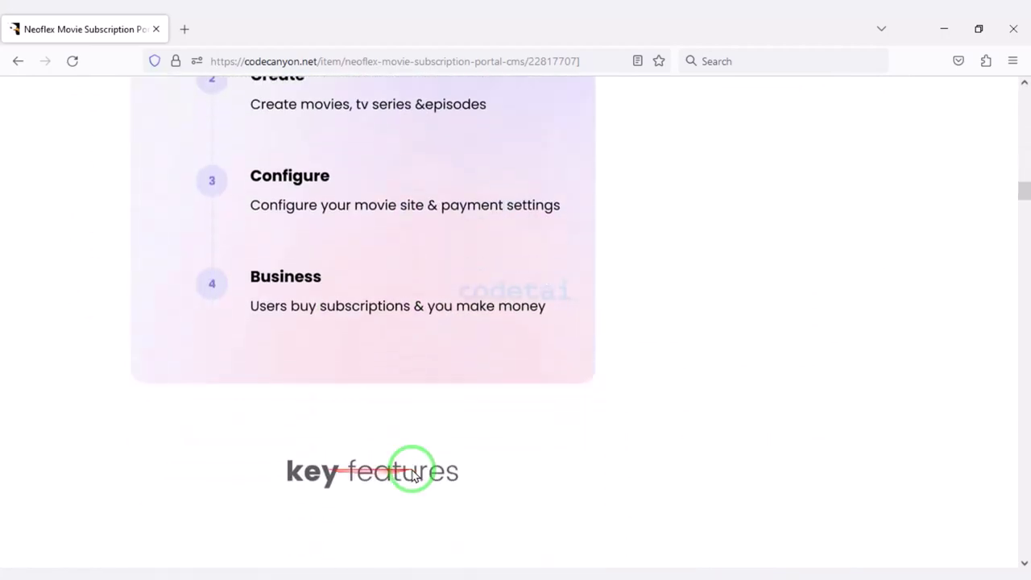
pyautogui.scroll(-15, 355, 491)
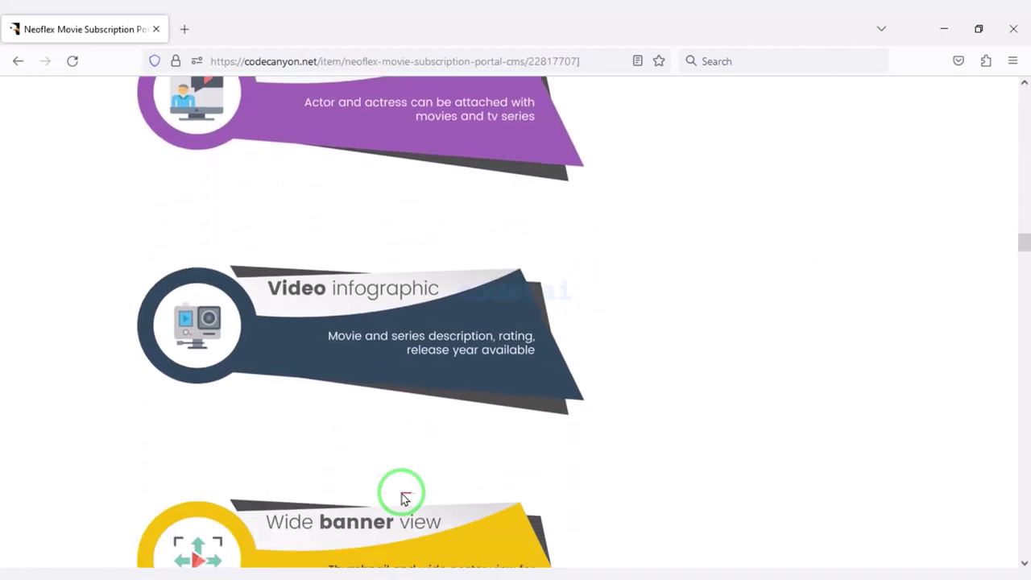
pyautogui.scroll(-12, 447, 478)
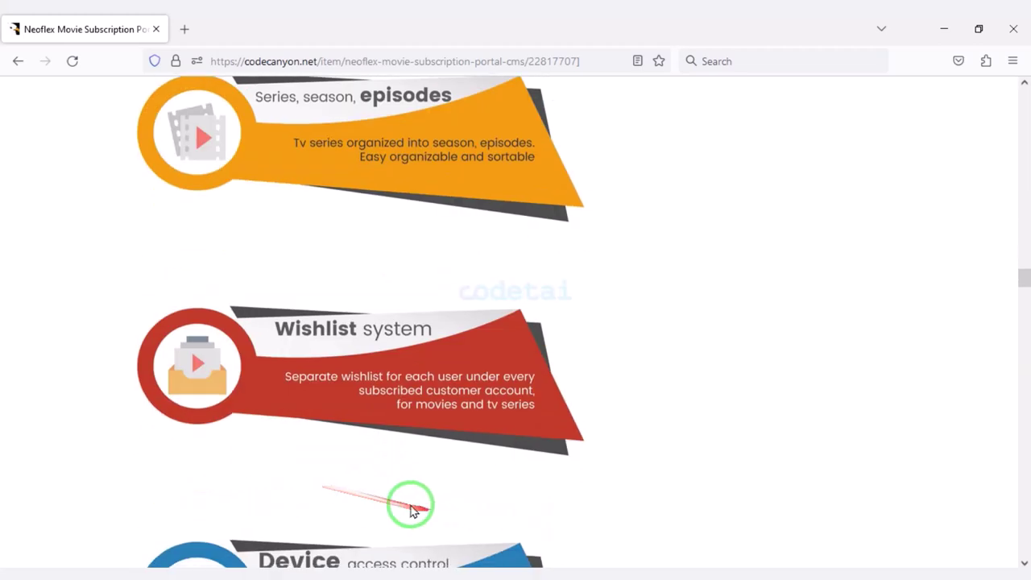
pyautogui.scroll(-14, 378, 518)
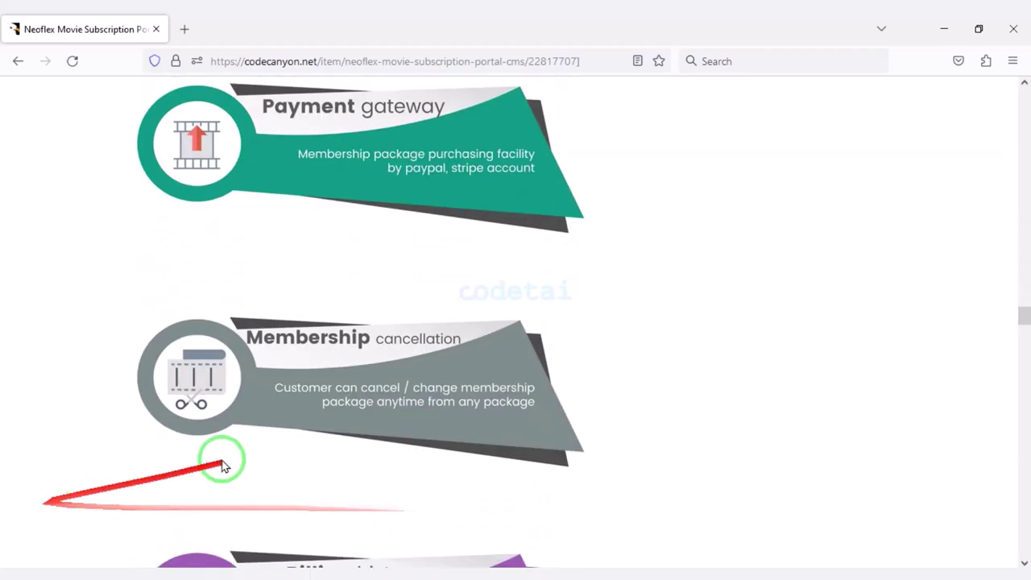
pyautogui.scroll(-14, 145, 470)
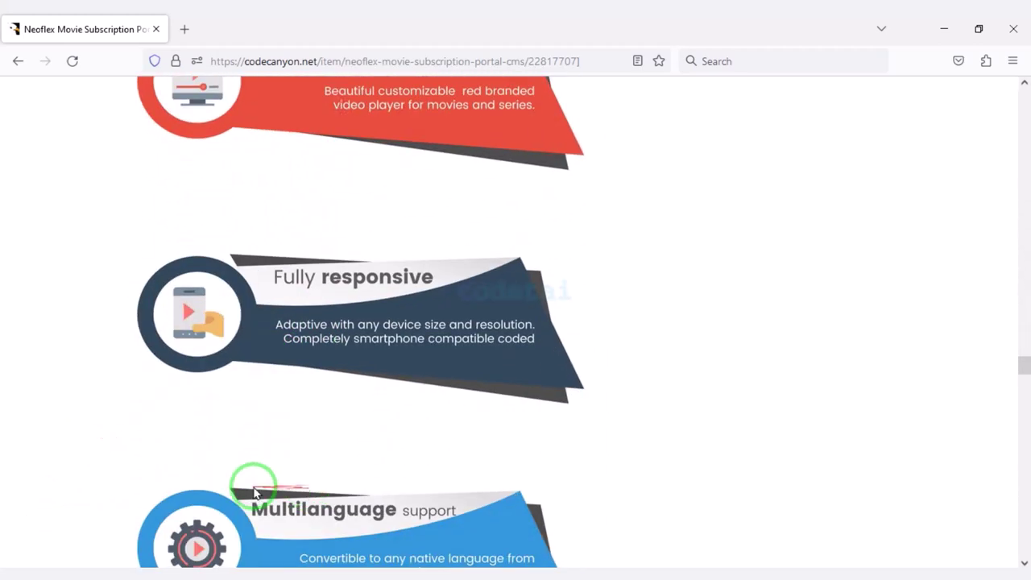
pyautogui.scroll(-15, 306, 493)
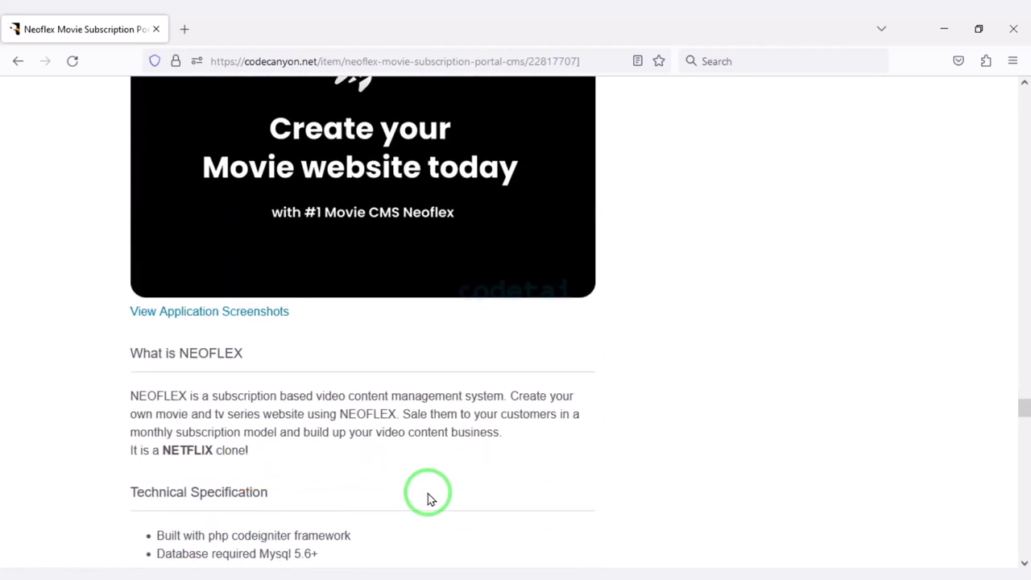
pyautogui.moveTo(1023, 435); pyautogui.dragTo(1021, 100)
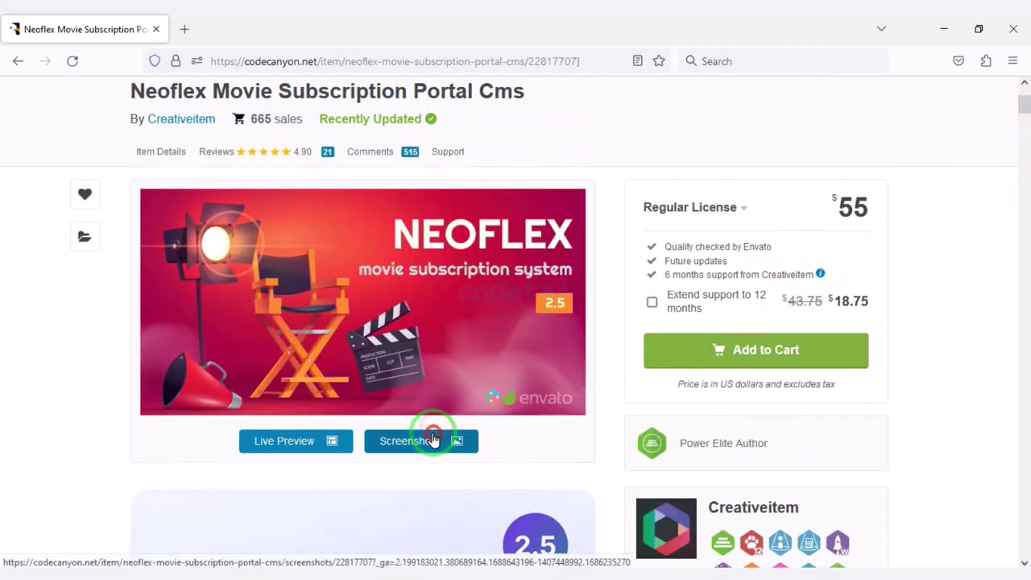
pyautogui.click(433, 434)
pyautogui.click(983, 320)
pyautogui.click(983, 320)
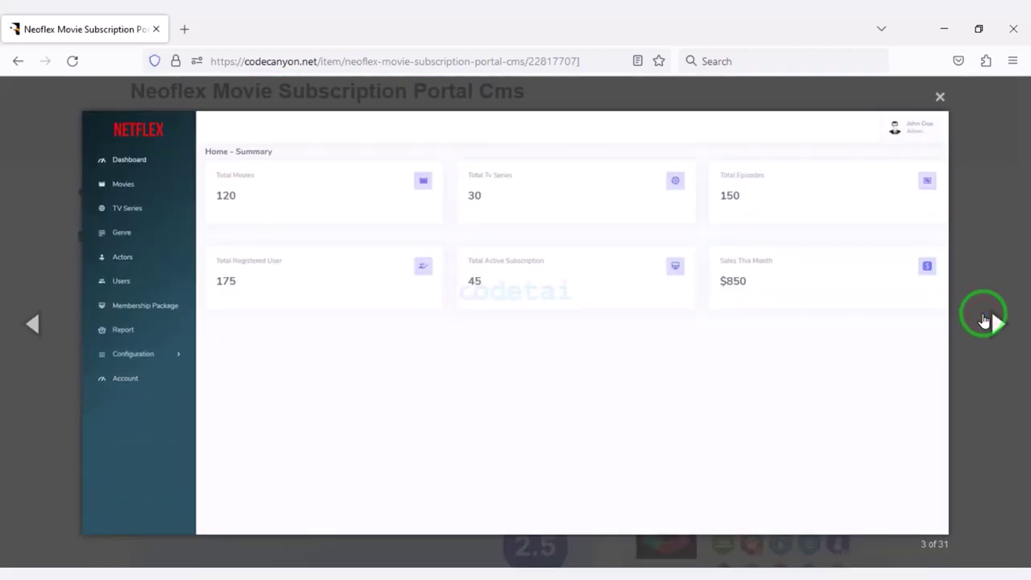
pyautogui.click(983, 320)
pyautogui.click(983, 319)
pyautogui.click(983, 320)
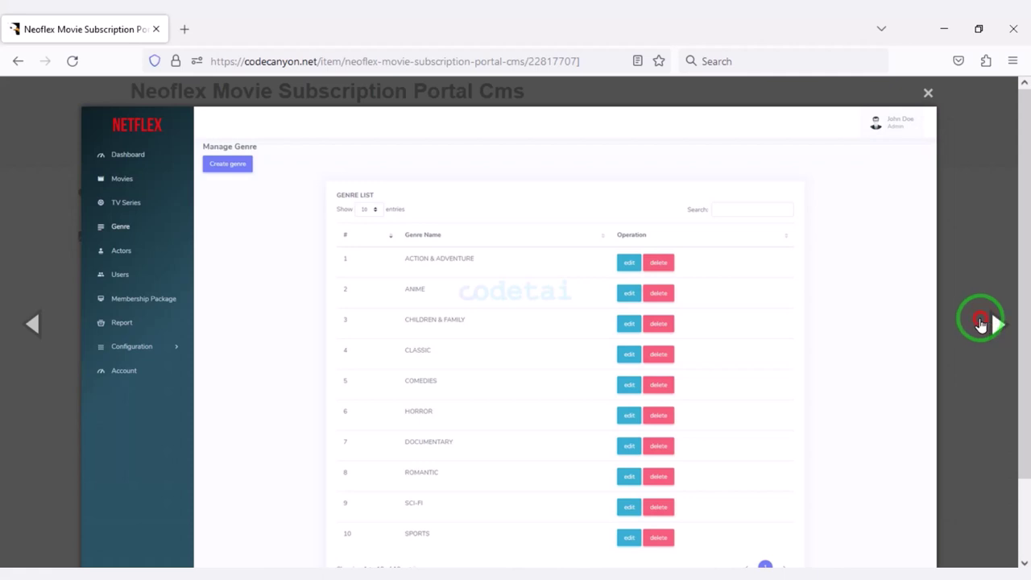
pyautogui.click(981, 322)
pyautogui.click(981, 322)
pyautogui.click(979, 323)
pyautogui.click(974, 323)
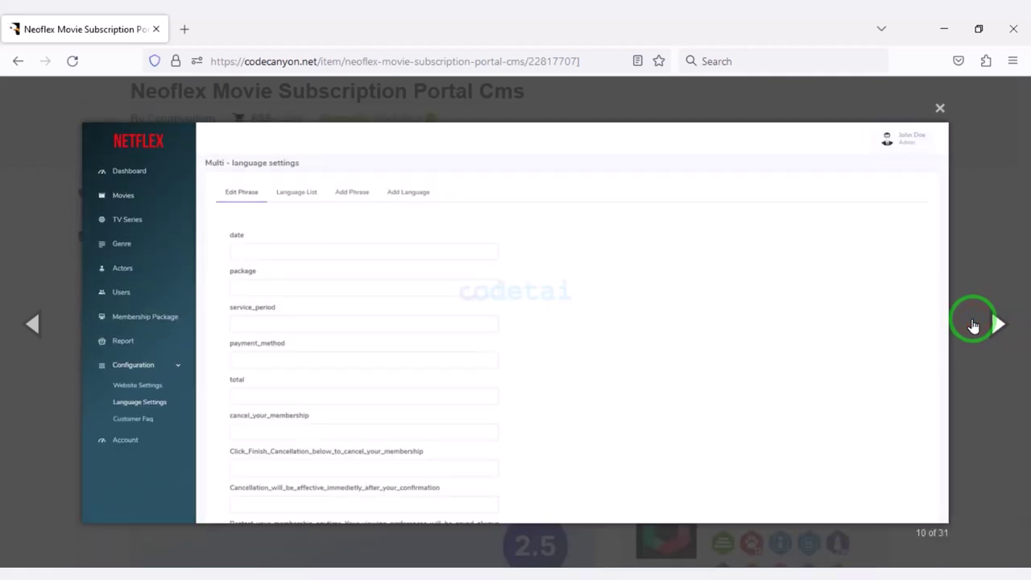
pyautogui.click(973, 324)
pyautogui.click(973, 324)
pyautogui.click(972, 325)
pyautogui.click(972, 324)
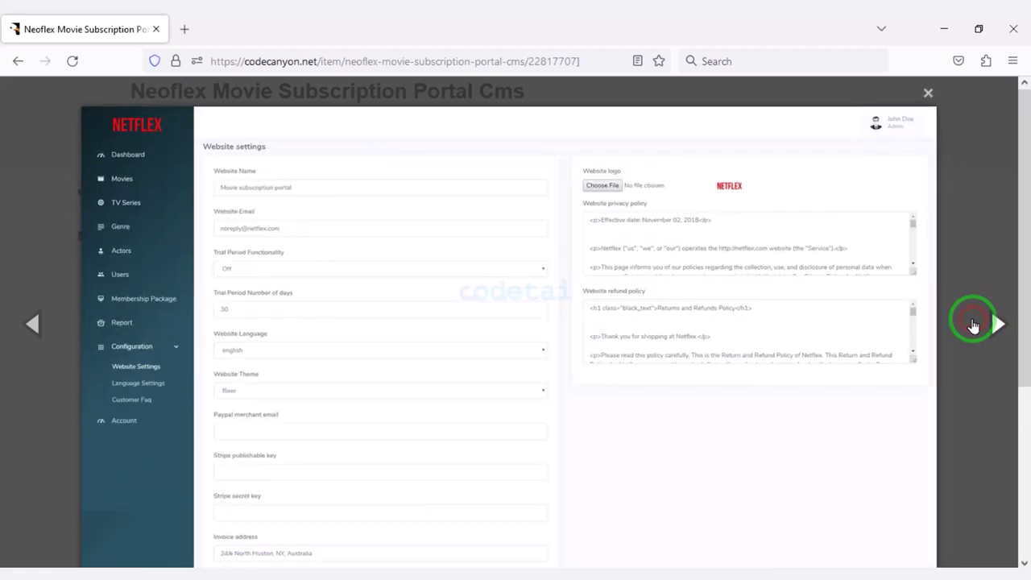
pyautogui.click(972, 325)
pyautogui.click(972, 325)
pyautogui.click(973, 325)
pyautogui.click(973, 325)
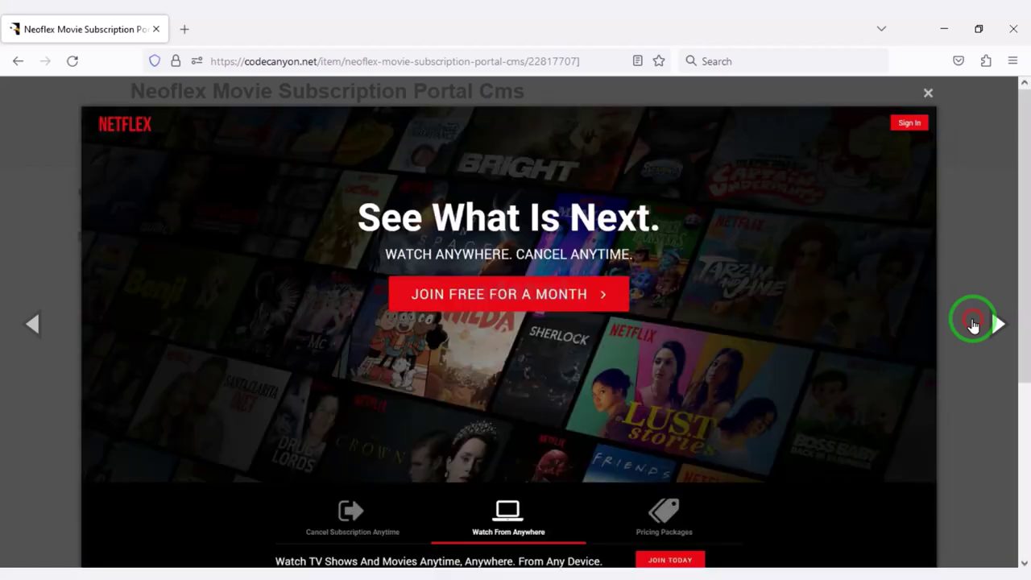
pyautogui.scroll(-3, 764, 428)
pyautogui.scroll(3, 941, 368)
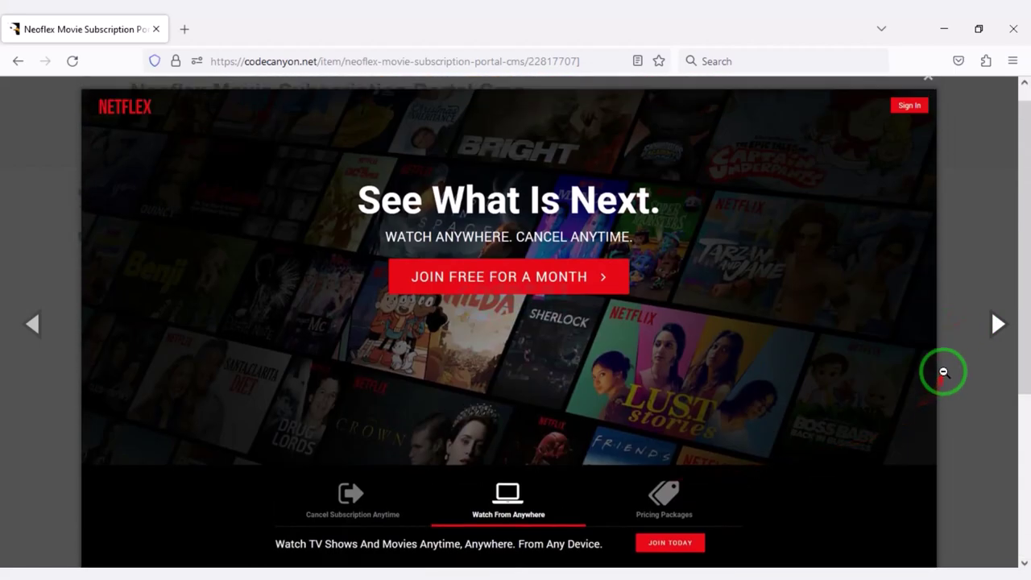
pyautogui.click(987, 330)
pyautogui.click(927, 92)
pyautogui.scroll(2, 571, 545)
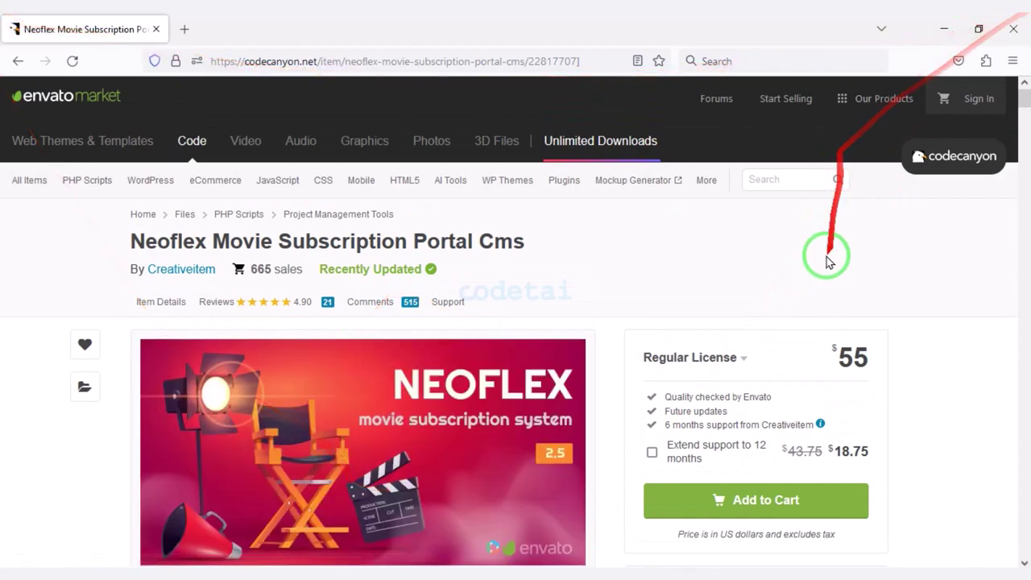
pyautogui.scroll(-3, 823, 272)
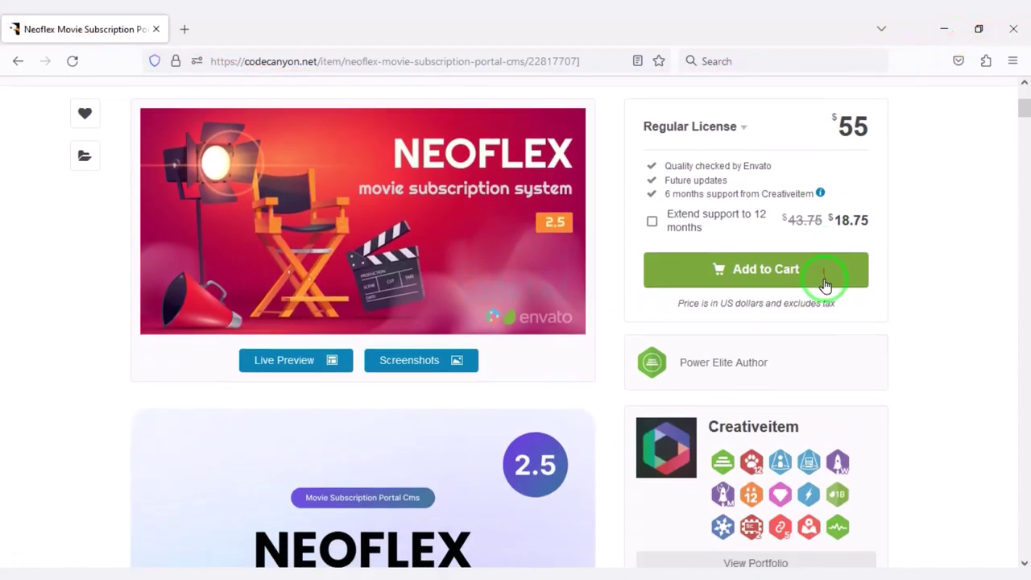
# Add the $55 Neoflex item to the cart and proceed to checkout.
pyautogui.click(755, 272)
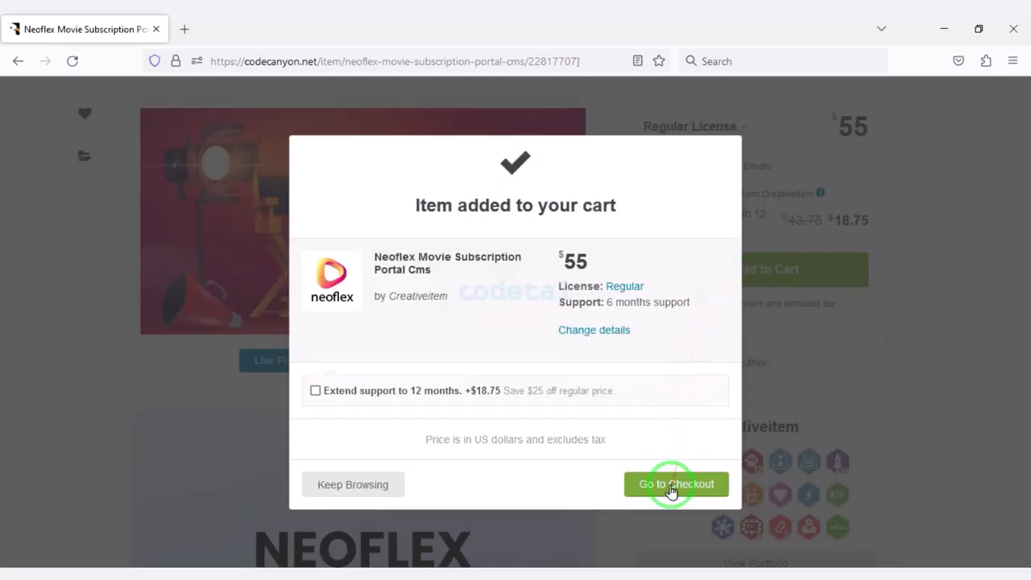
pyautogui.click(670, 486)
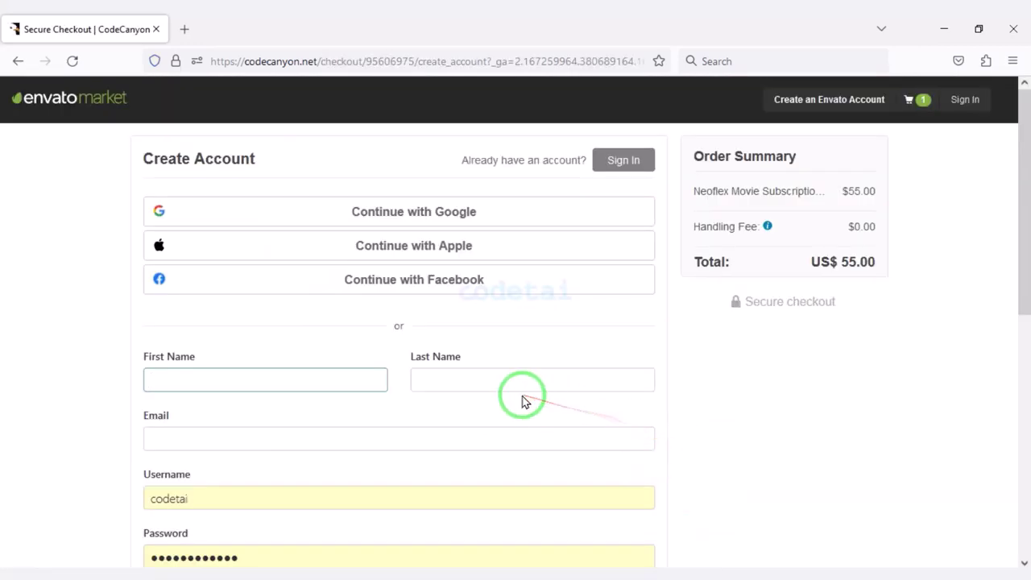
pyautogui.scroll(-6, 522, 401)
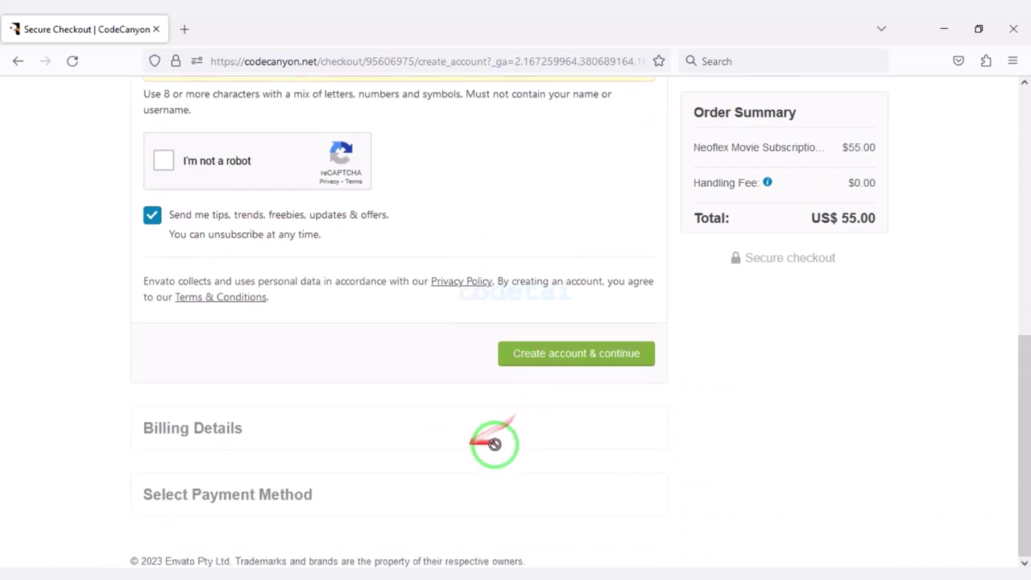
pyautogui.scroll(6, 494, 443)
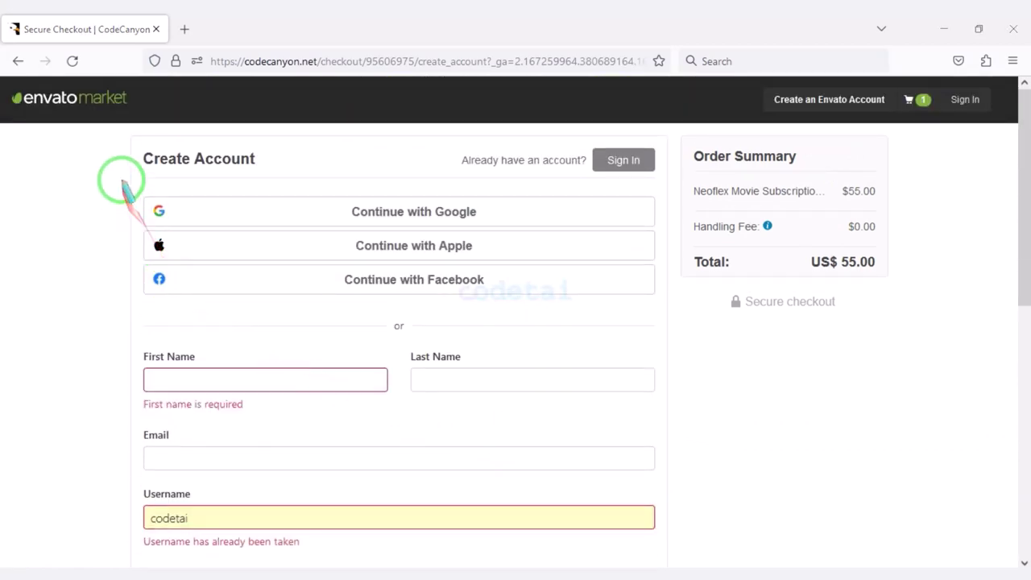
# Review the checkout's Create Account form fields.
pyautogui.moveTo(121, 180); pyautogui.dragTo(662, 302)
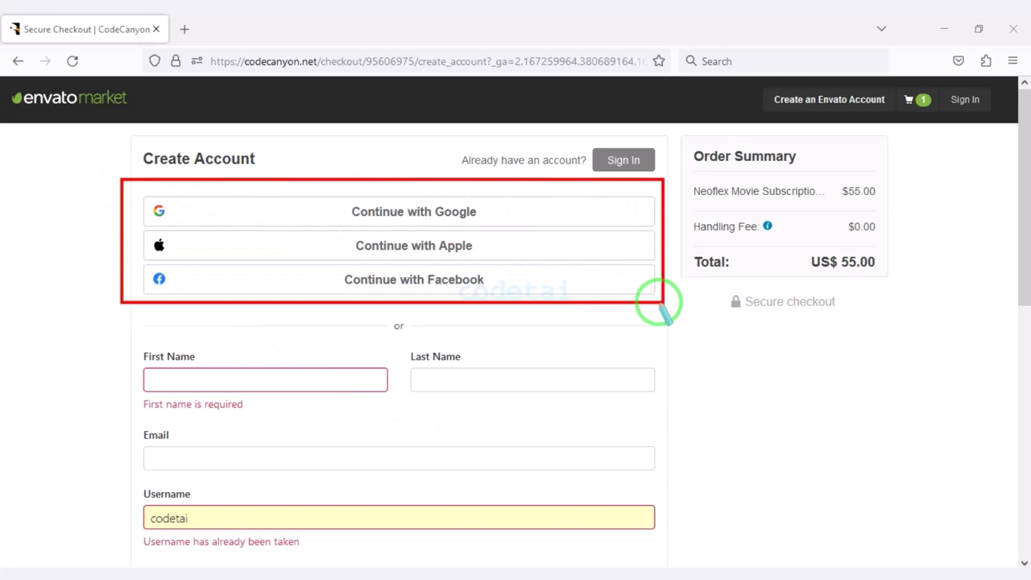
pyautogui.scroll(-3, 584, 357)
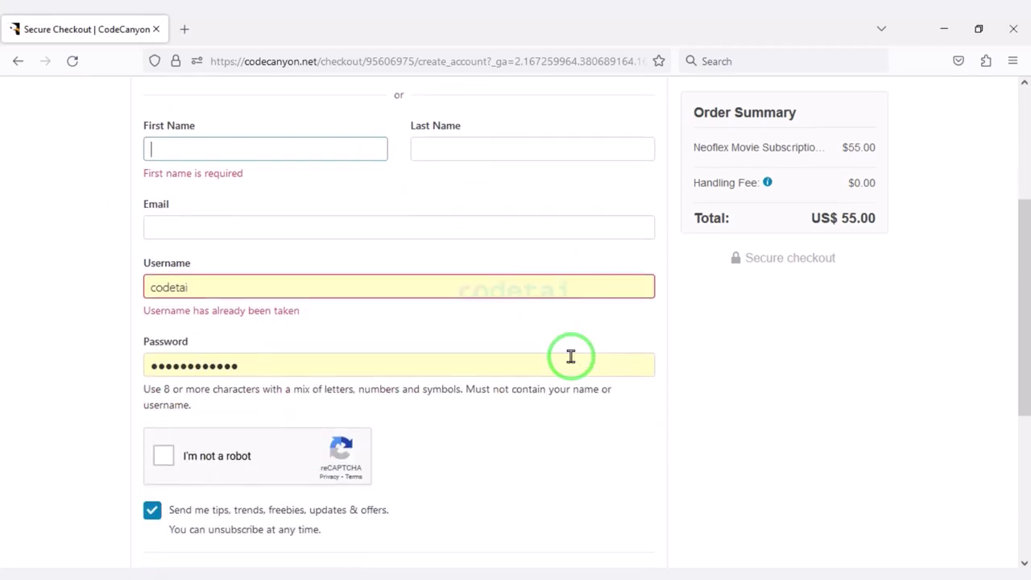
pyautogui.moveTo(119, 108); pyautogui.dragTo(678, 397)
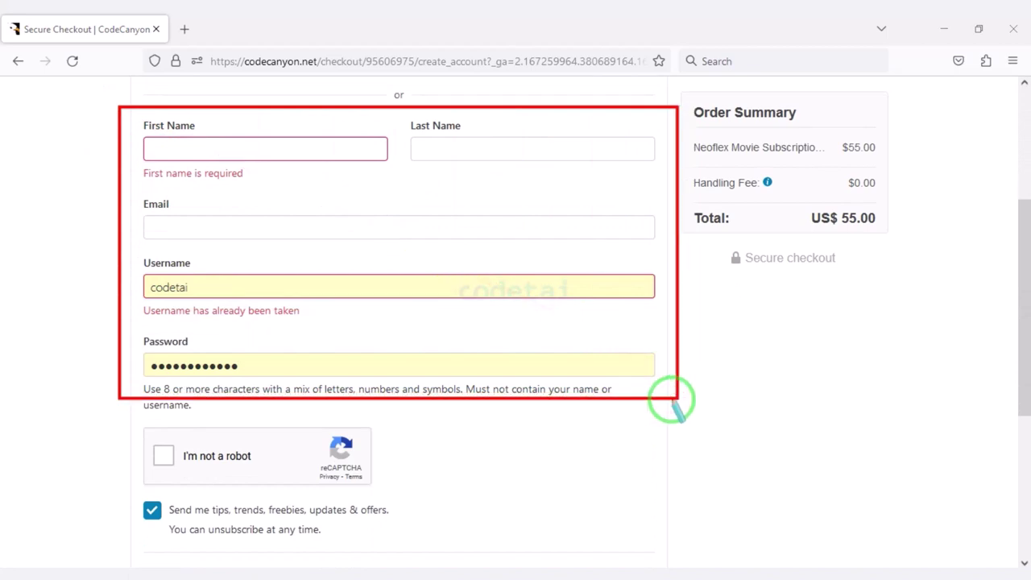
pyautogui.scroll(-4, 520, 476)
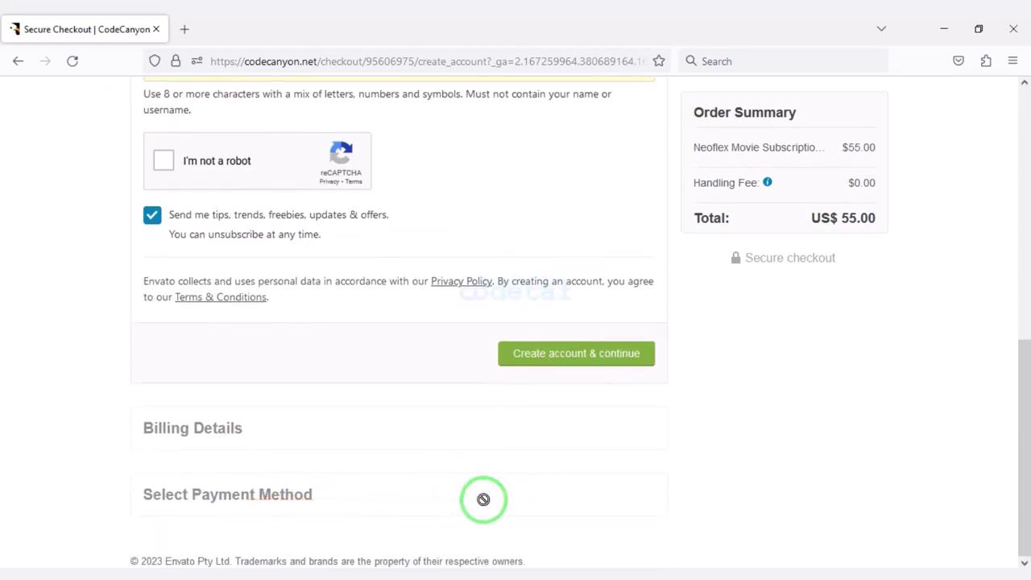
pyautogui.scroll(7, 483, 497)
# Sign in to the checkout with the existing Envato account.
pyautogui.click(624, 160)
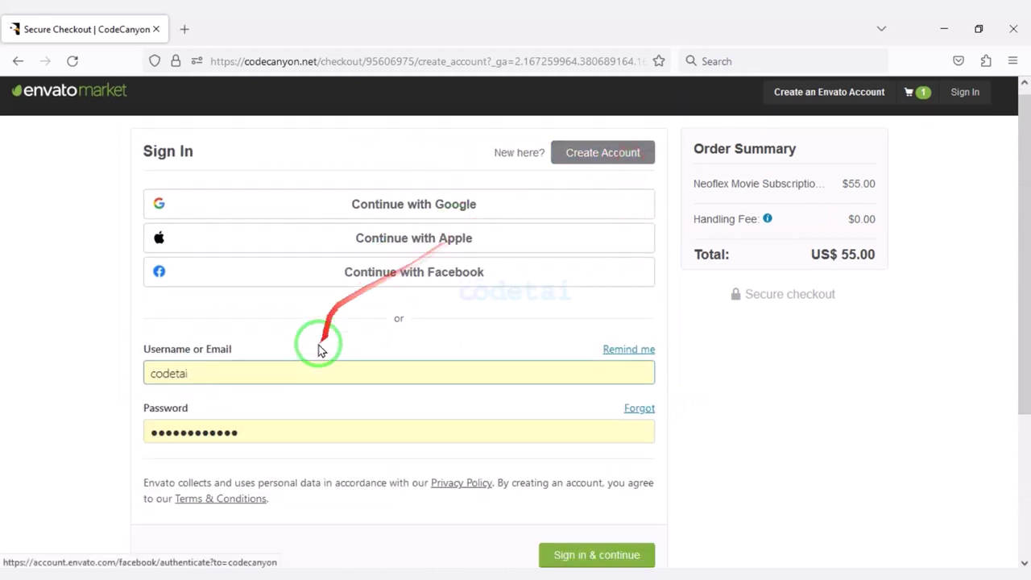
pyautogui.scroll(-1, 322, 346)
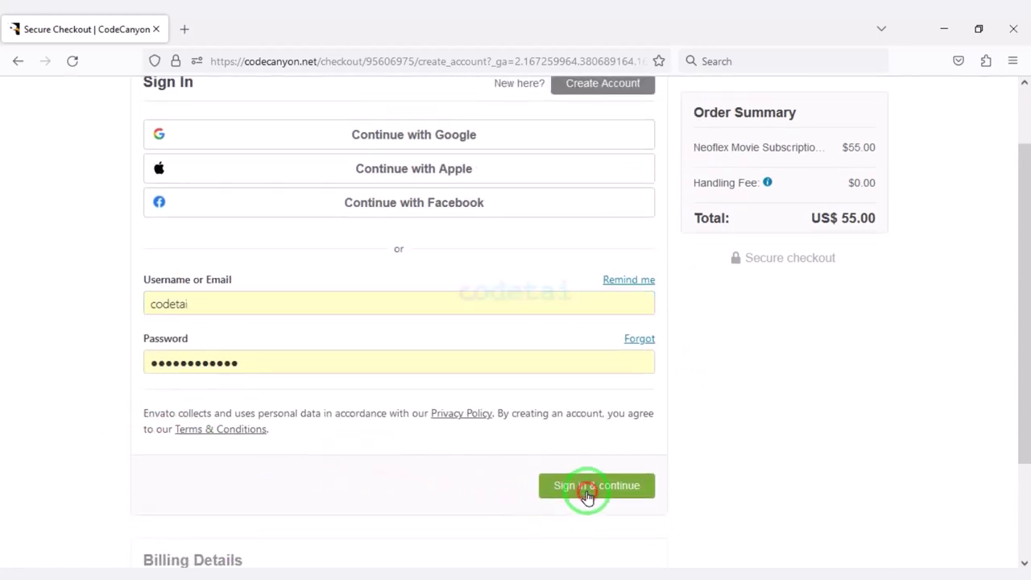
pyautogui.click(587, 493)
# Check the billing details and save them to continue.
pyautogui.click(639, 278)
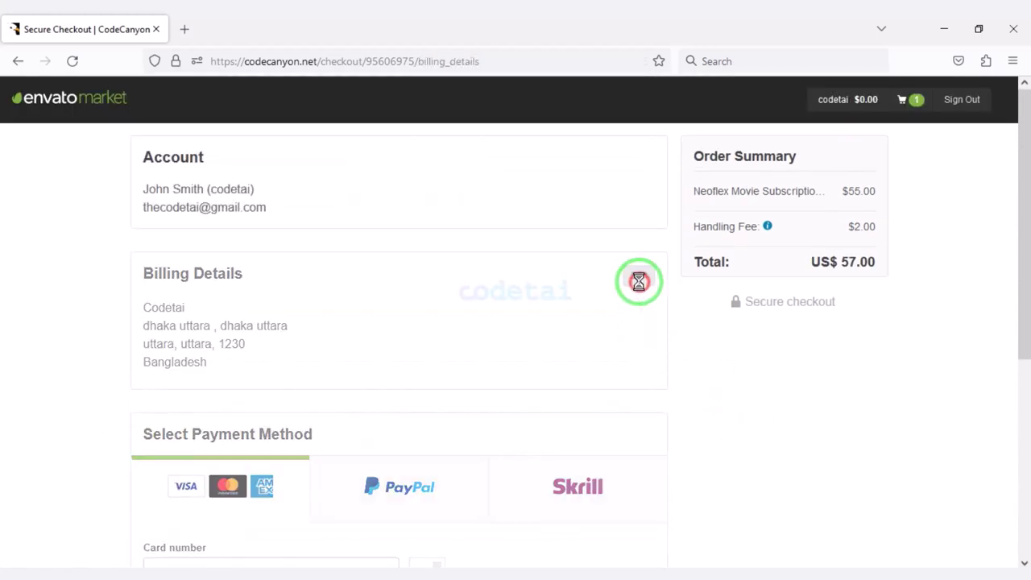
pyautogui.scroll(-1, 476, 339)
pyautogui.scroll(1, 252, 305)
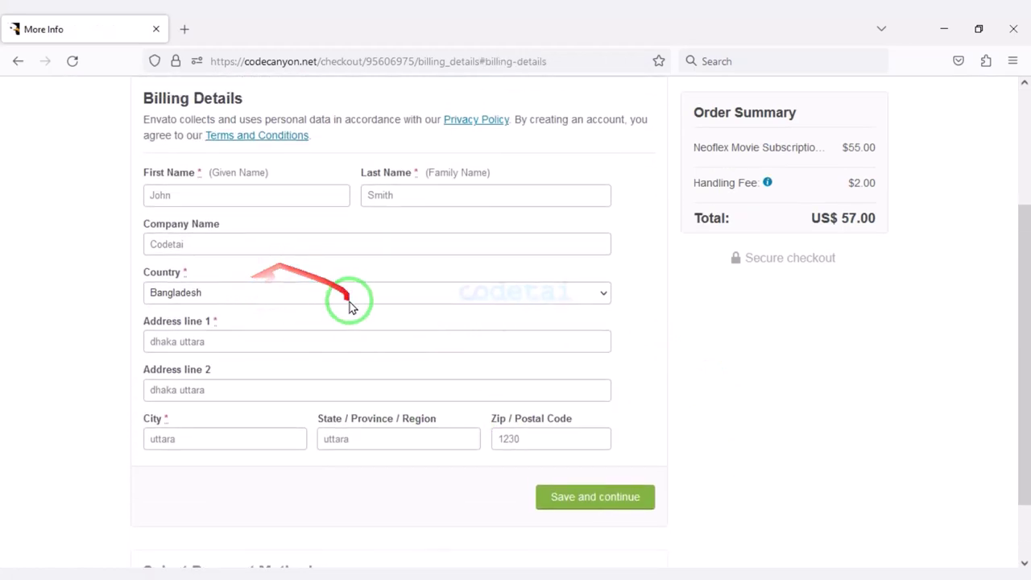
pyautogui.scroll(1, 373, 364)
pyautogui.scroll(-1, 375, 368)
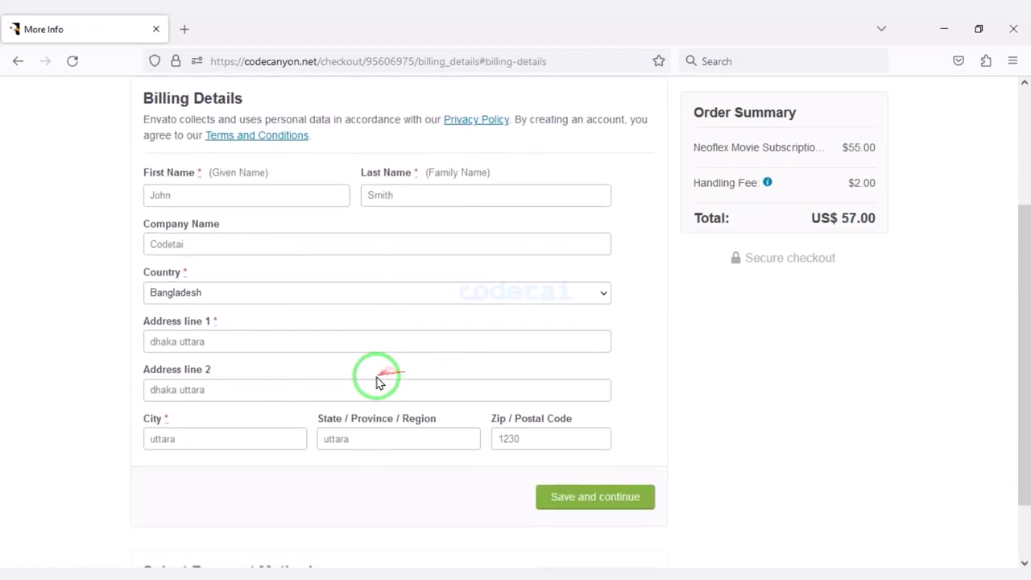
pyautogui.click(584, 497)
# Fill in the card number, expiry and CVV, and submit the secure payment.
pyautogui.scroll(-2, 502, 464)
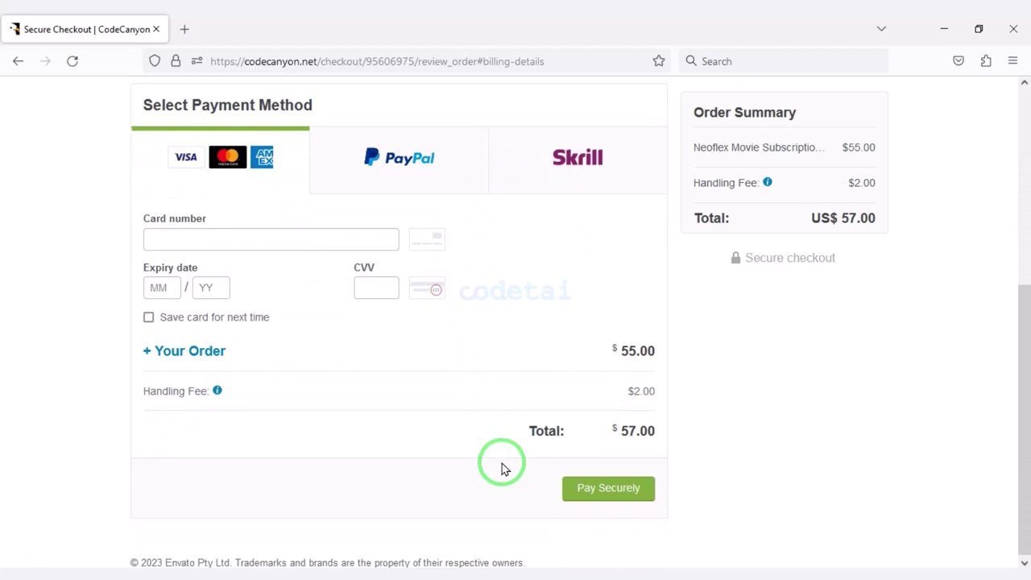
pyautogui.moveTo(115, 90)
pyautogui.mouseDown()
pyautogui.moveTo(405, 166)
pyautogui.moveTo(675, 199)
pyautogui.mouseUp()
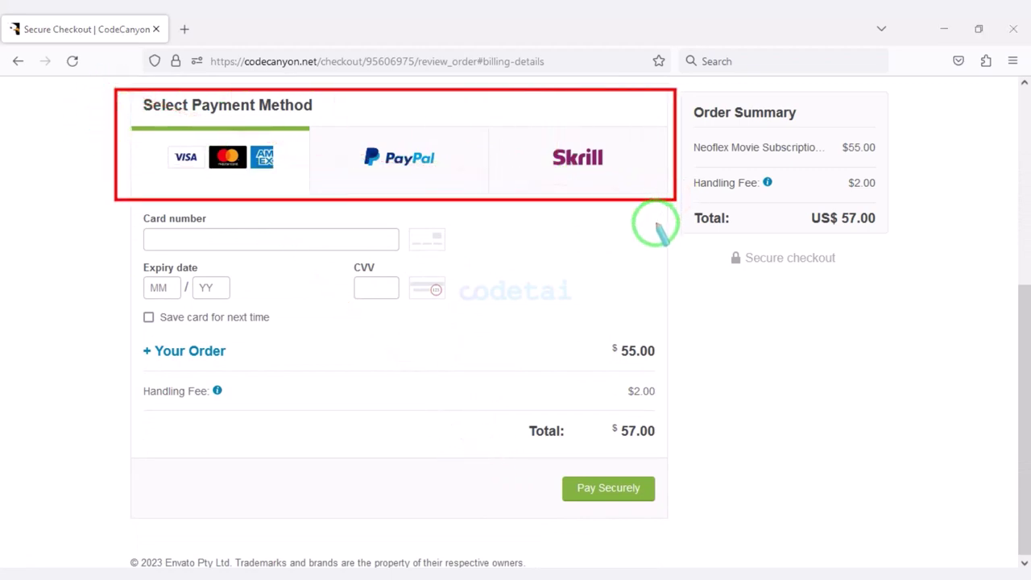
pyautogui.moveTo(144, 135); pyautogui.dragTo(273, 179)
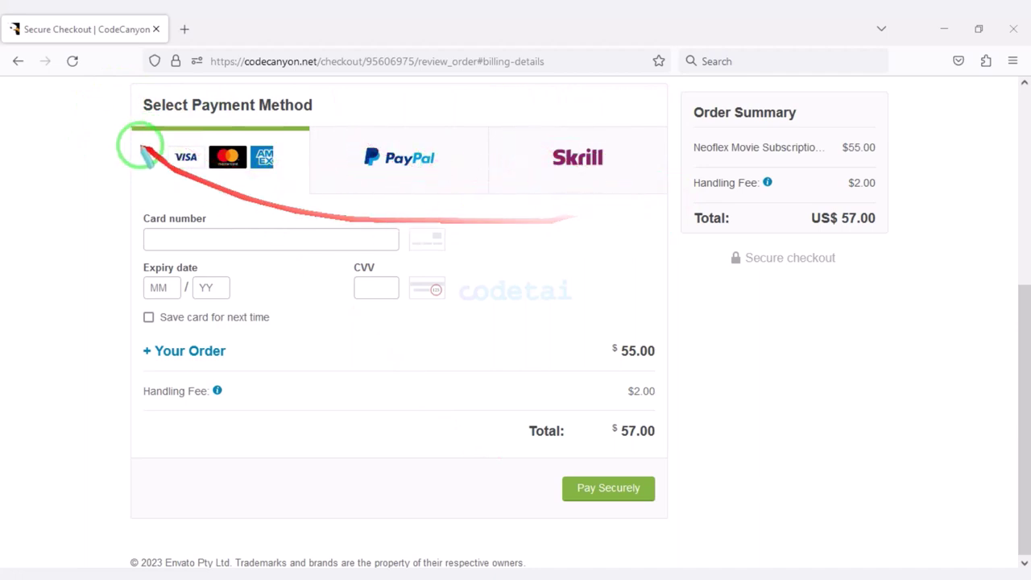
pyautogui.moveTo(145, 135)
pyautogui.mouseDown()
pyautogui.moveTo(186, 135)
pyautogui.moveTo(284, 169)
pyautogui.mouseUp()
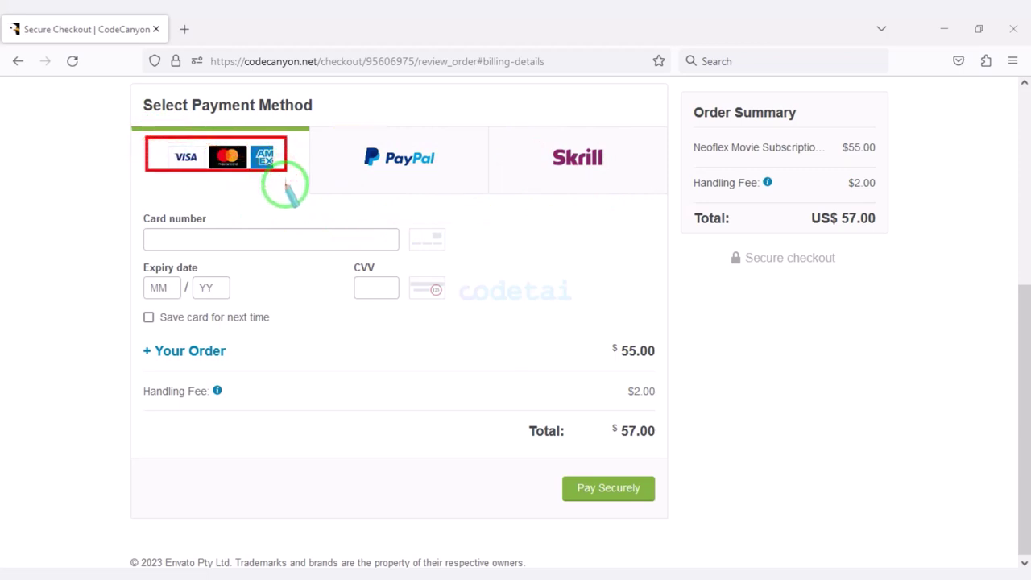
pyautogui.moveTo(69, 156); pyautogui.dragTo(218, 230)
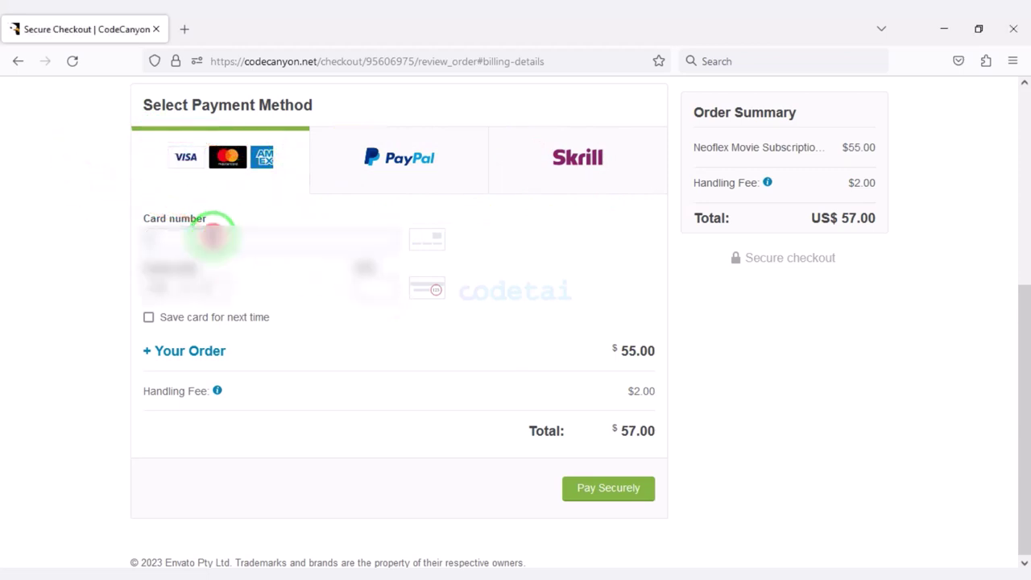
pyautogui.click(212, 279)
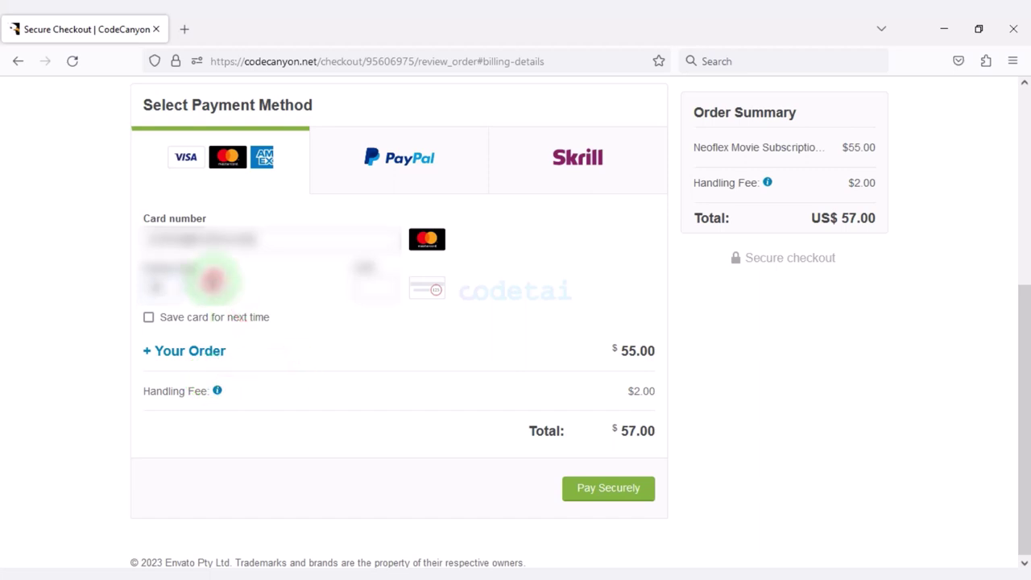
pyautogui.write('28')
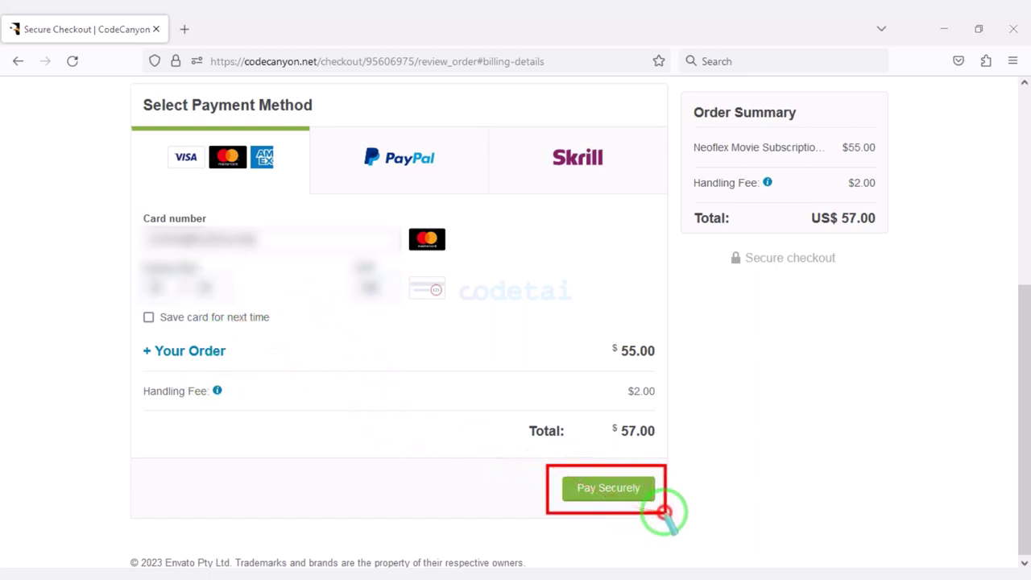
pyautogui.click(620, 487)
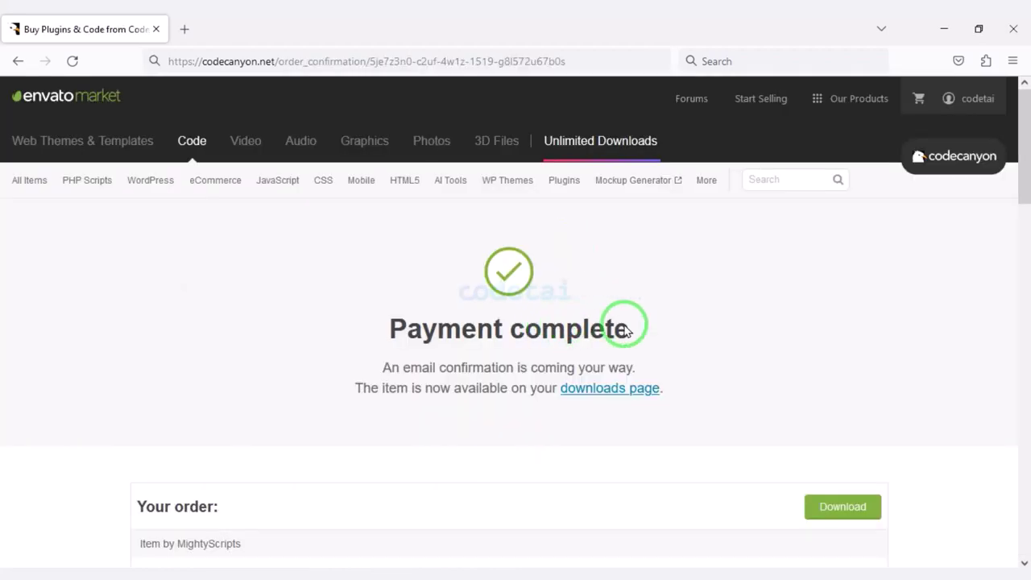
# Download All files & documentation for Neoflex from the account's Downloads page.
pyautogui.click(953, 99)
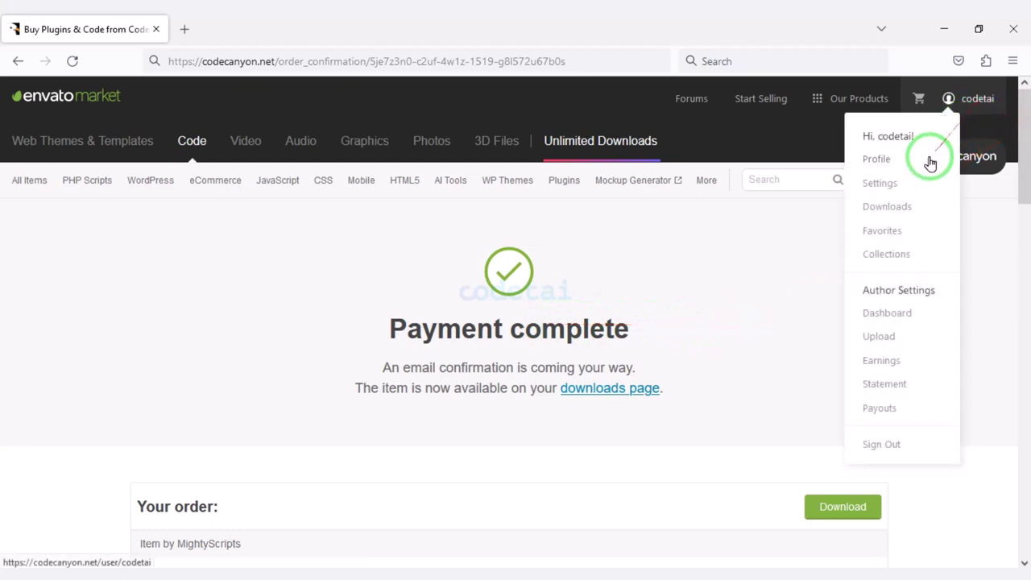
pyautogui.click(894, 209)
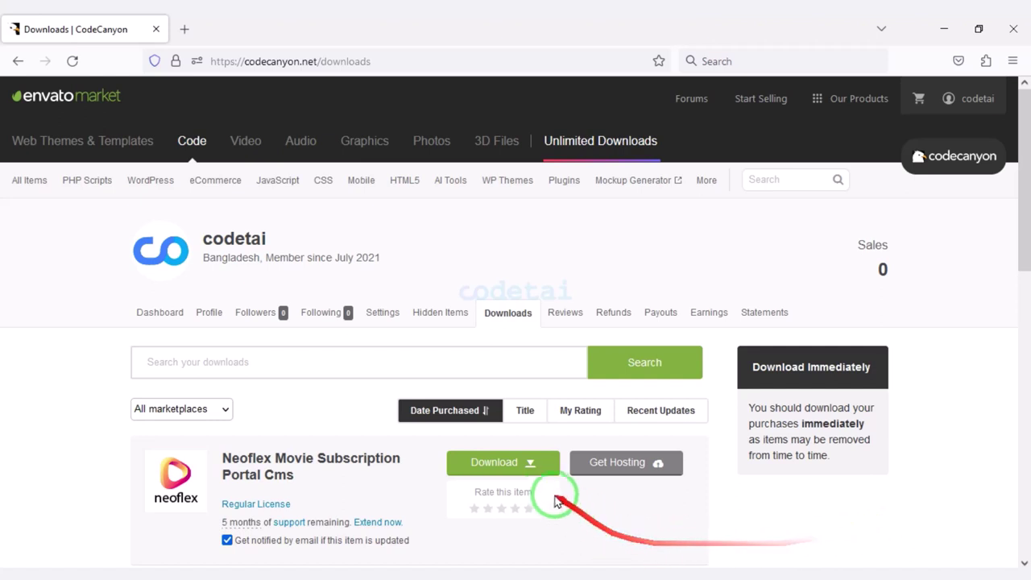
pyautogui.click(529, 467)
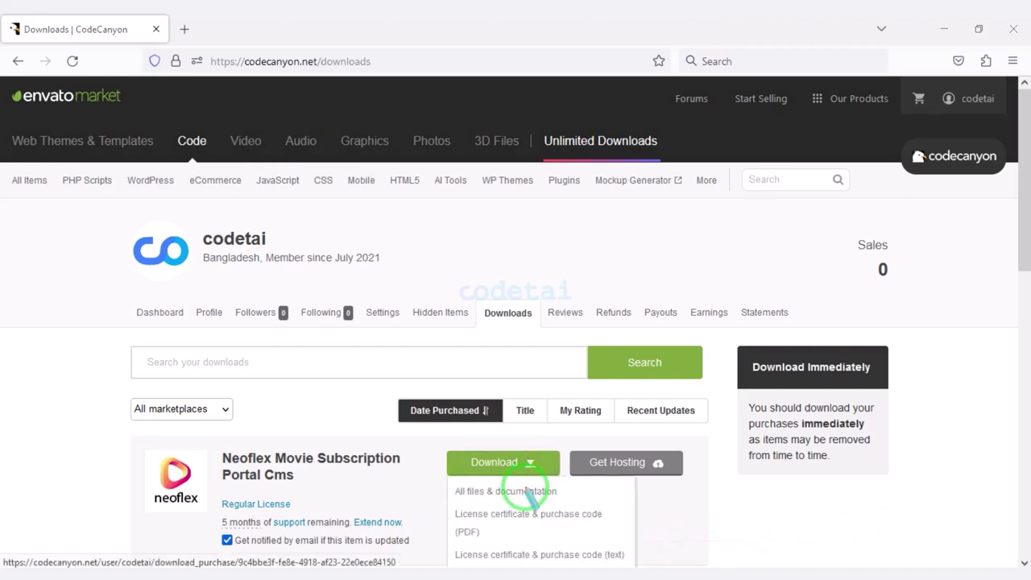
pyautogui.click(460, 491)
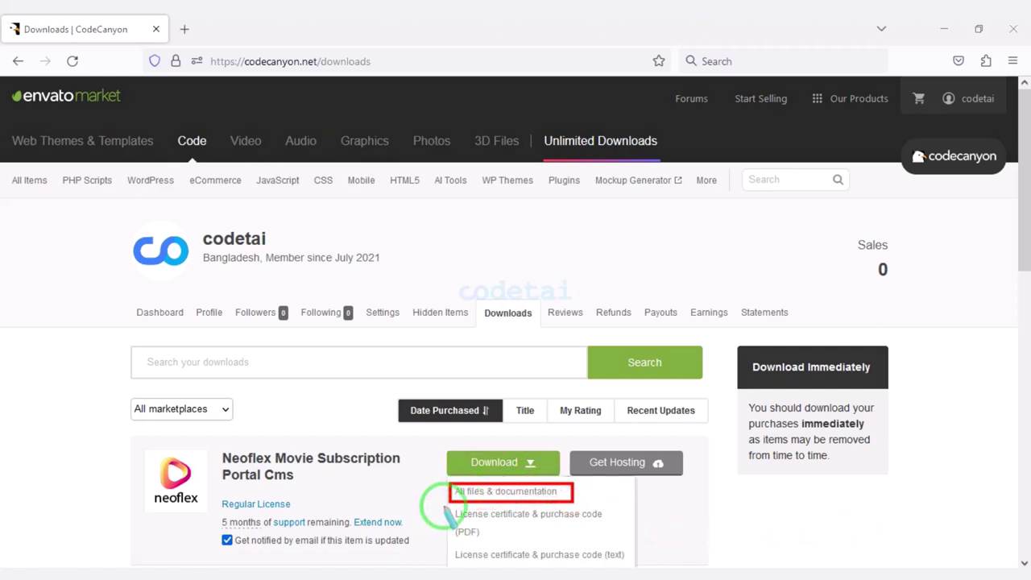
pyautogui.moveTo(443, 507)
pyautogui.mouseDown()
pyautogui.moveTo(495, 533)
pyautogui.moveTo(610, 536)
pyautogui.mouseUp()
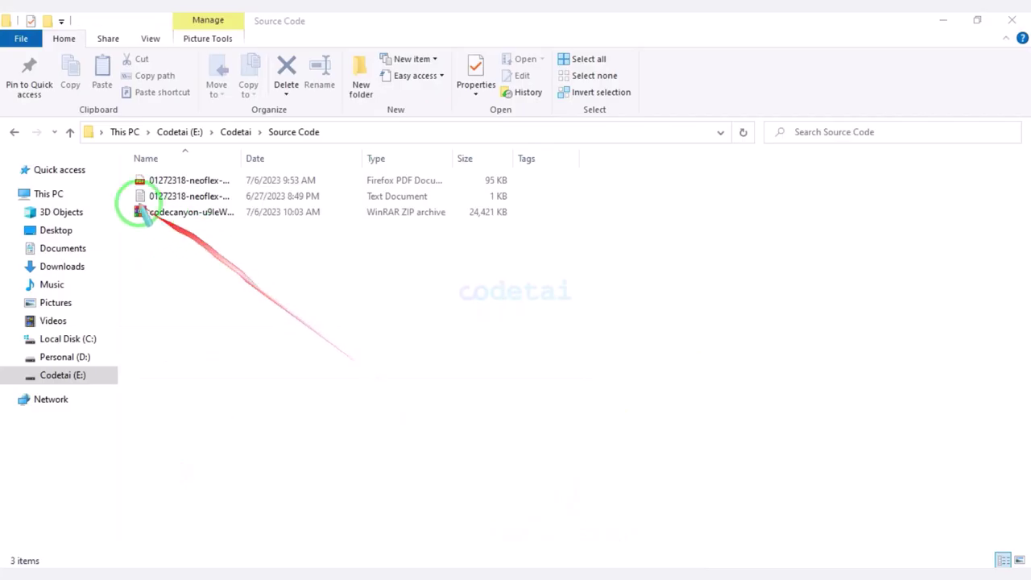
pyautogui.moveTo(117, 162)
pyautogui.mouseDown()
pyautogui.moveTo(283, 207)
pyautogui.moveTo(535, 228)
pyautogui.mouseUp()
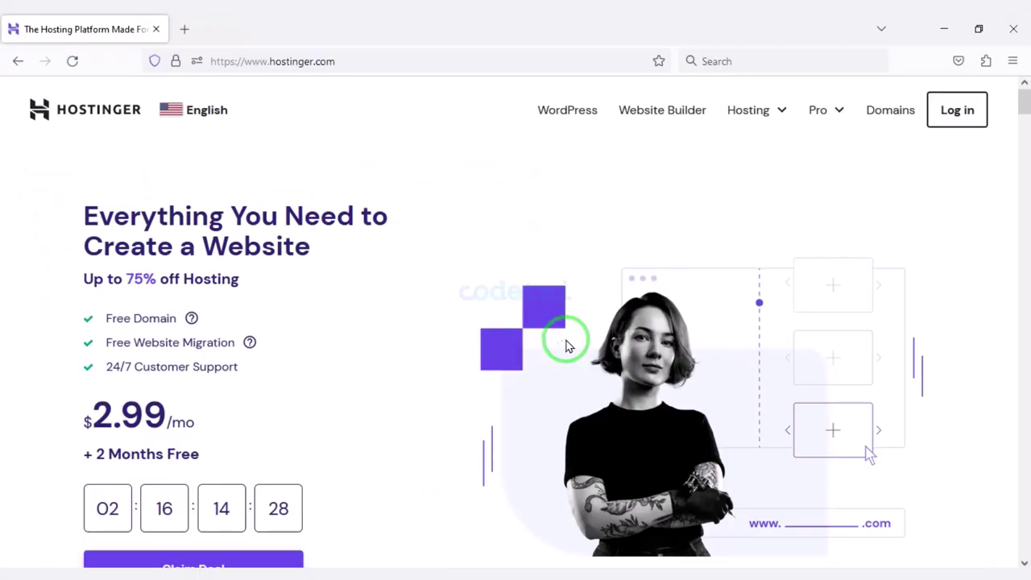
pyautogui.scroll(-7, 566, 345)
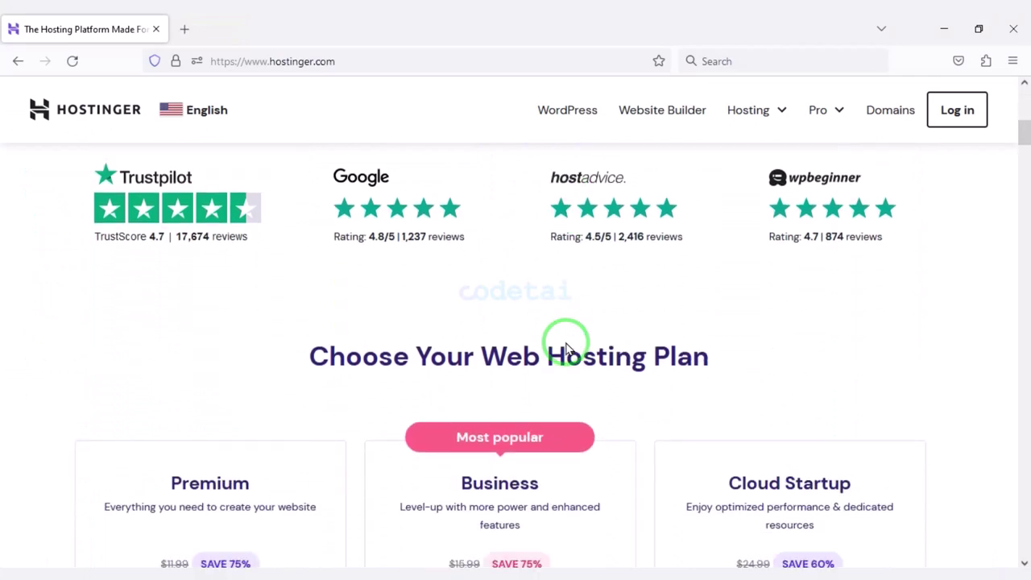
pyautogui.scroll(-7, 515, 360)
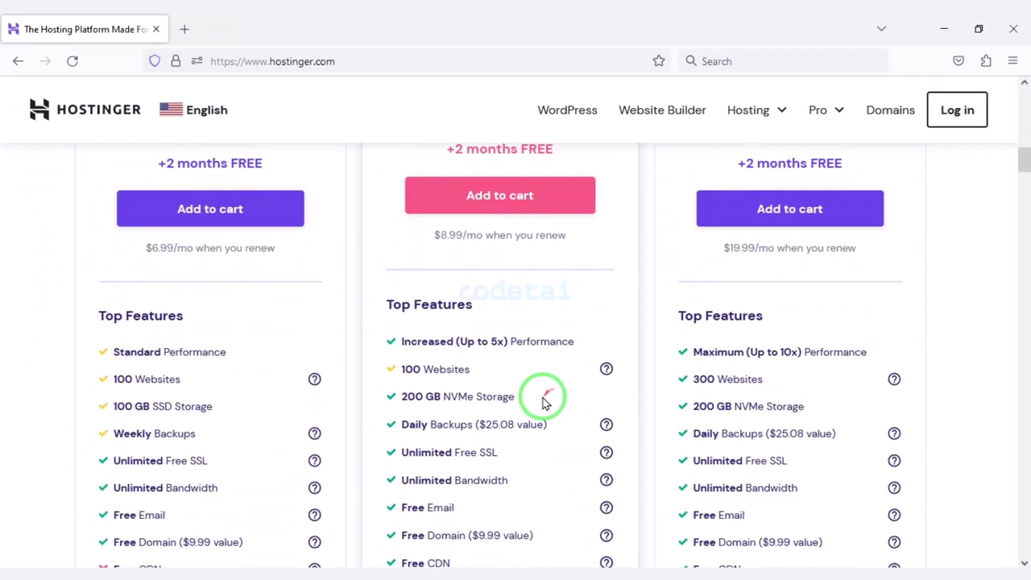
pyautogui.scroll(-8, 542, 403)
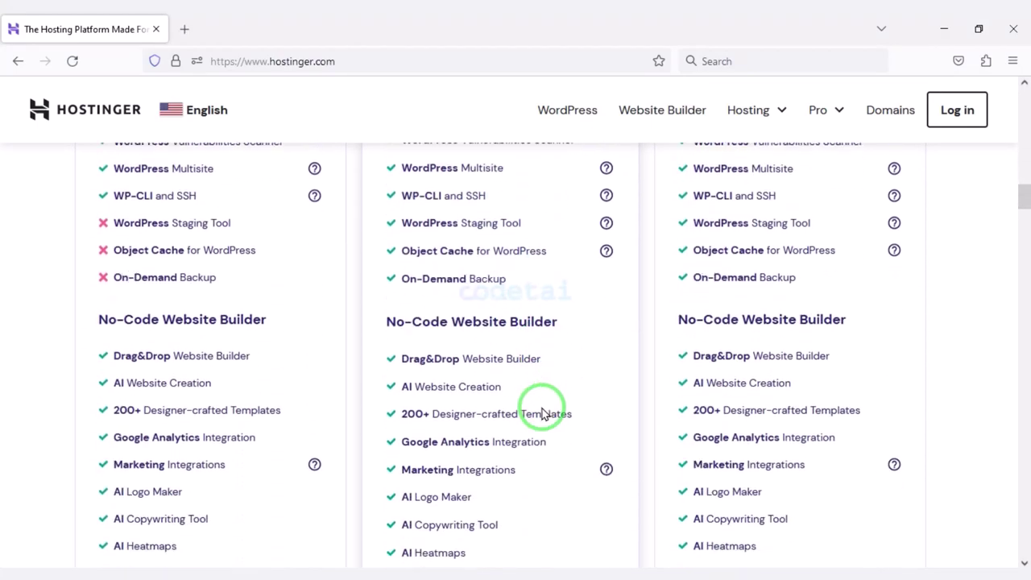
pyautogui.scroll(-5, 541, 412)
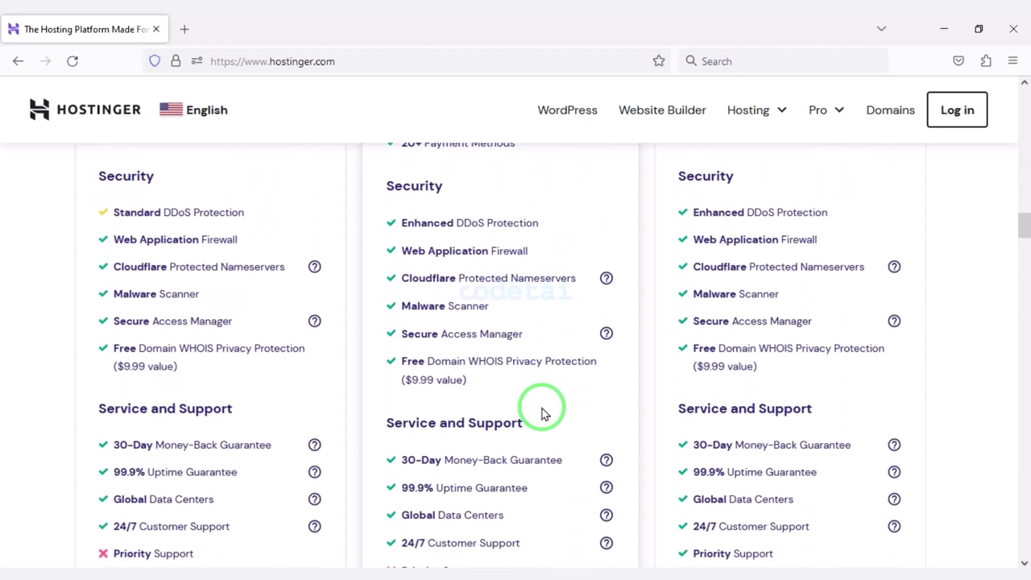
pyautogui.scroll(-2, 542, 422)
pyautogui.scroll(-8, 537, 437)
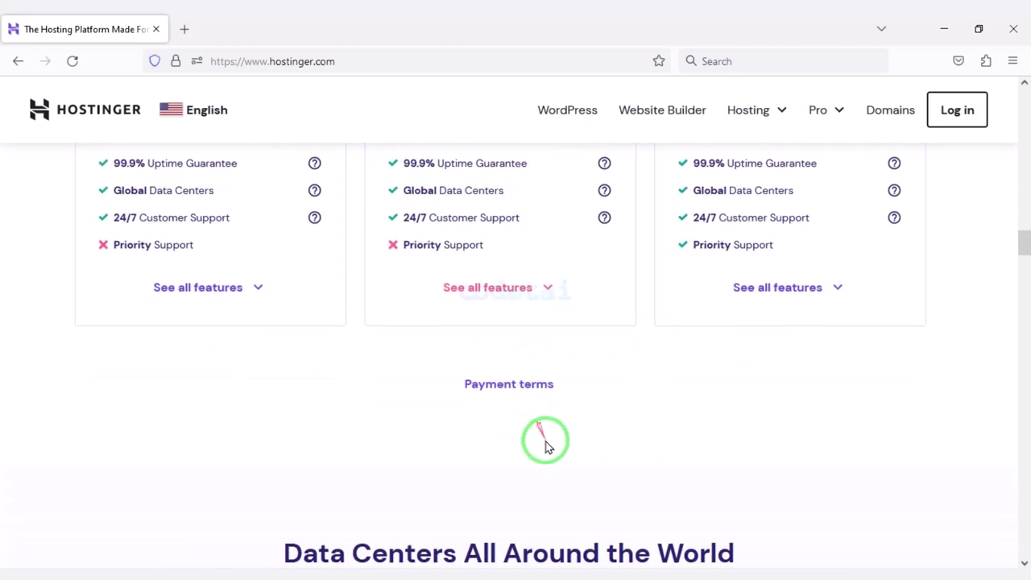
pyautogui.scroll(-10, 553, 424)
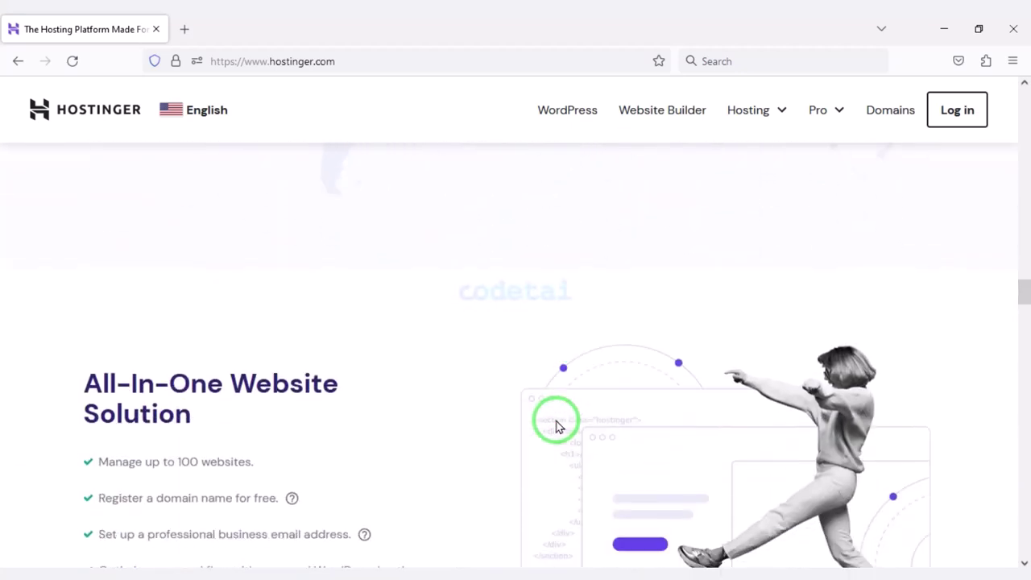
pyautogui.scroll(-8, 556, 424)
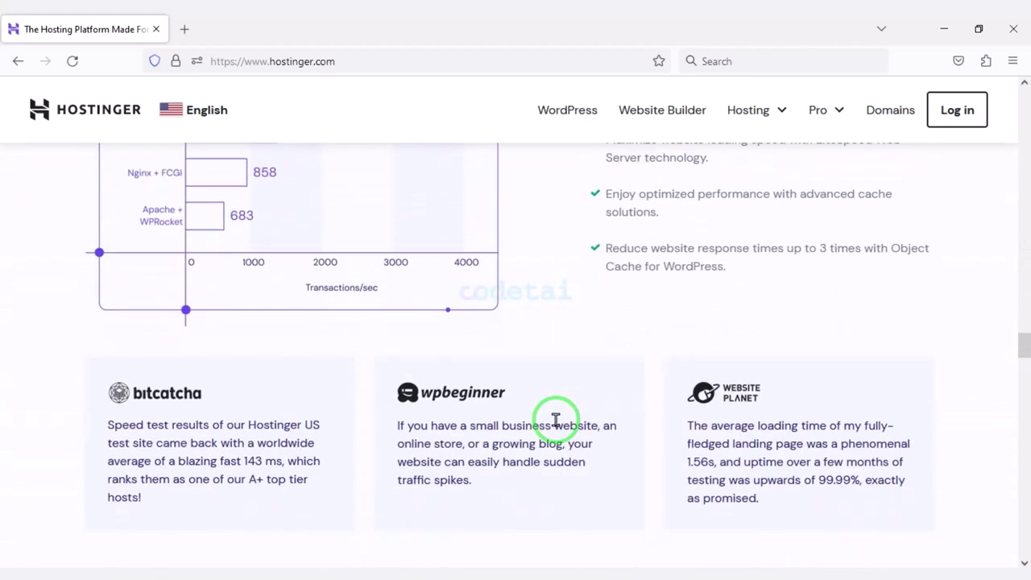
pyautogui.scroll(-10, 425, 451)
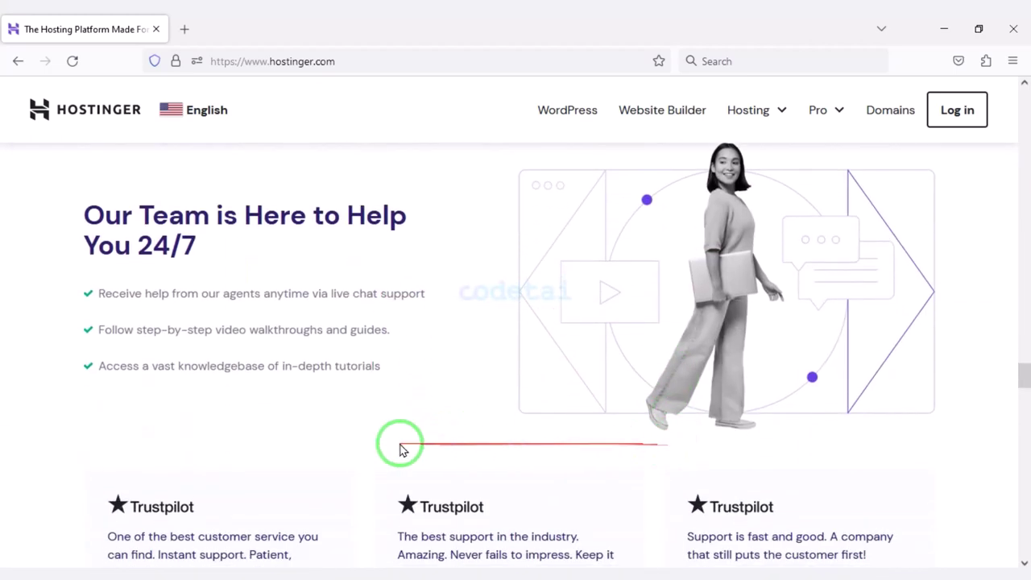
pyautogui.scroll(-10, 393, 460)
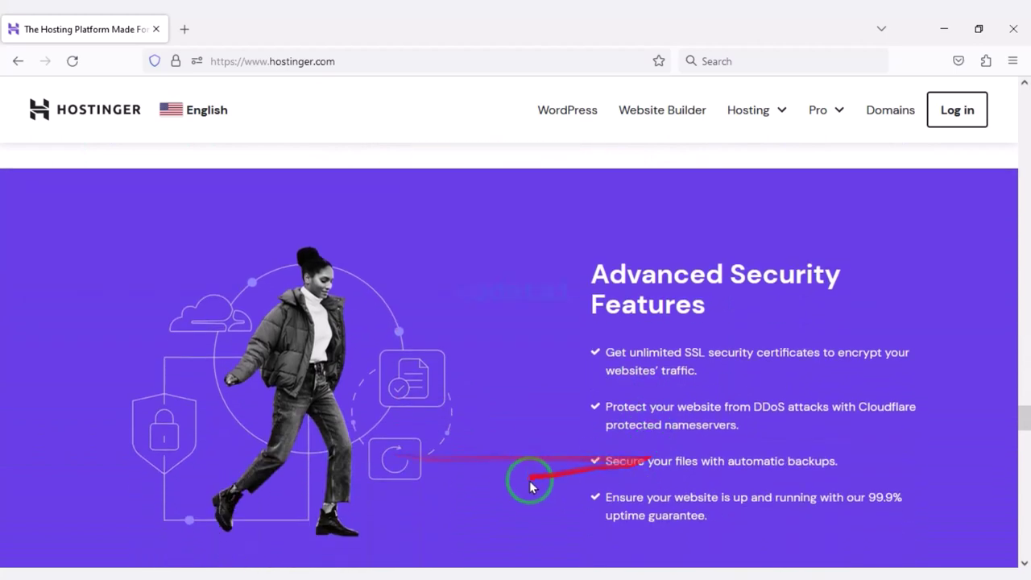
pyautogui.scroll(-10, 566, 441)
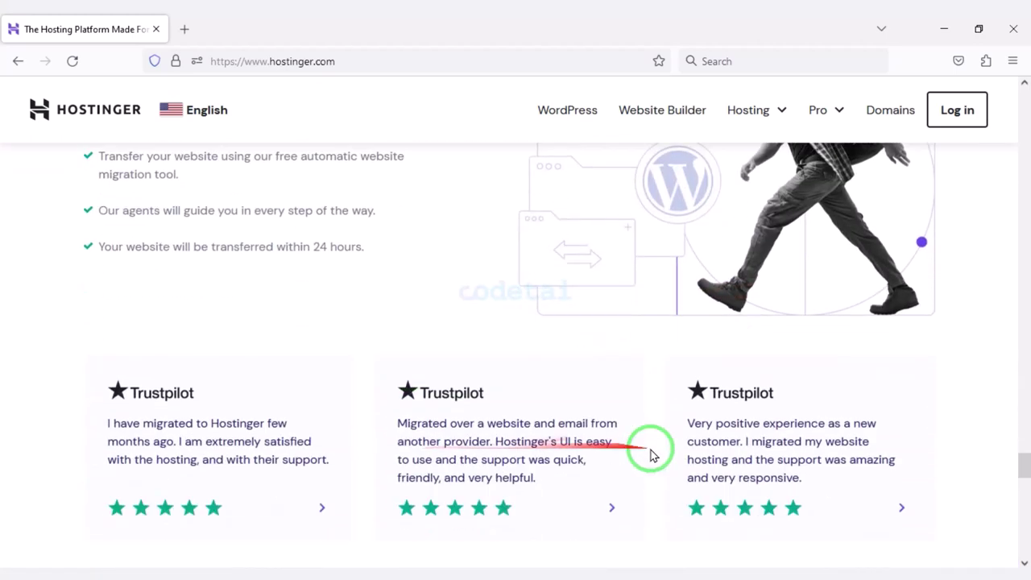
pyautogui.scroll(-10, 590, 459)
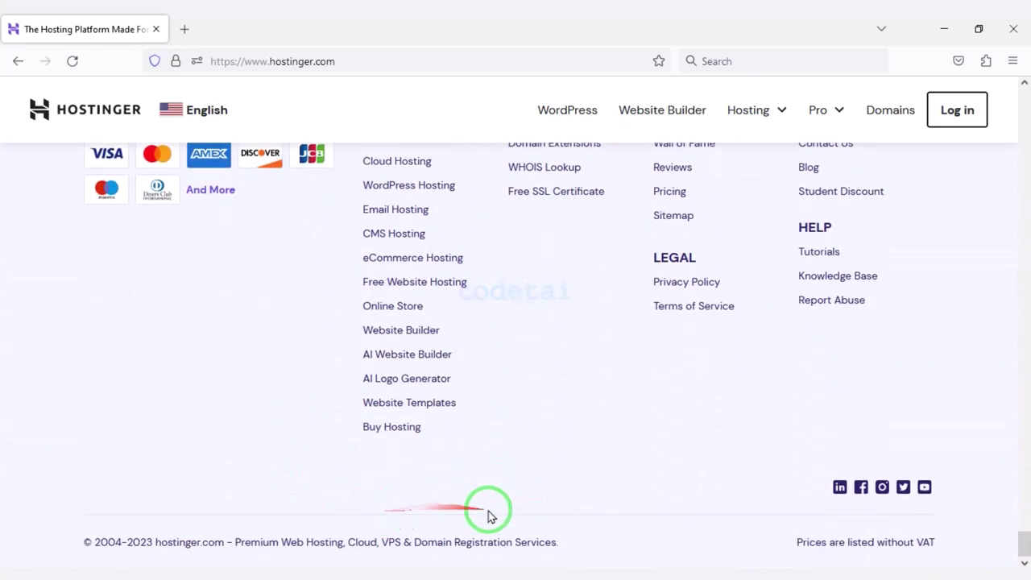
pyautogui.scroll(5, 504, 460)
pyautogui.scroll(10, 717, 453)
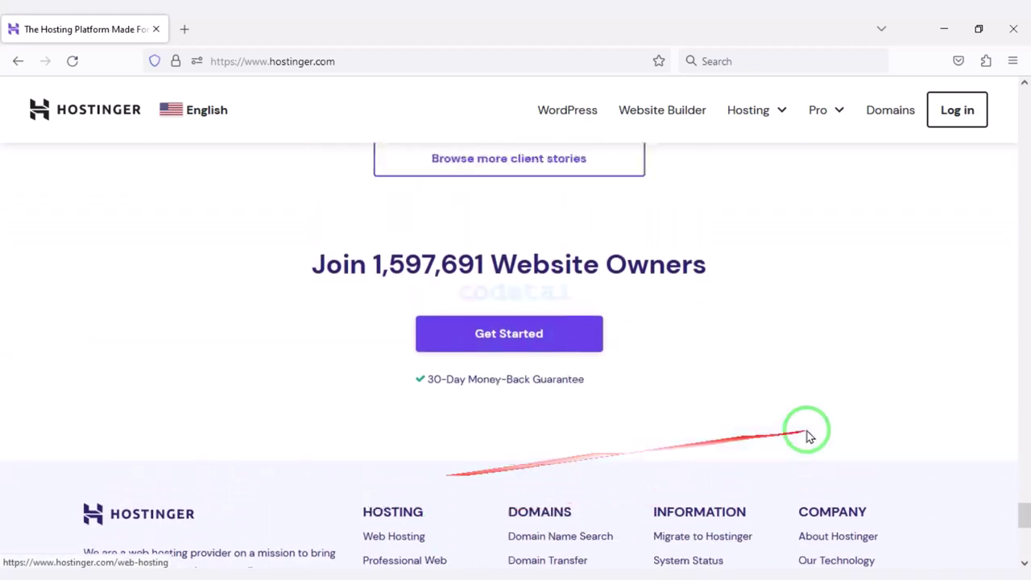
pyautogui.scroll(10, 629, 422)
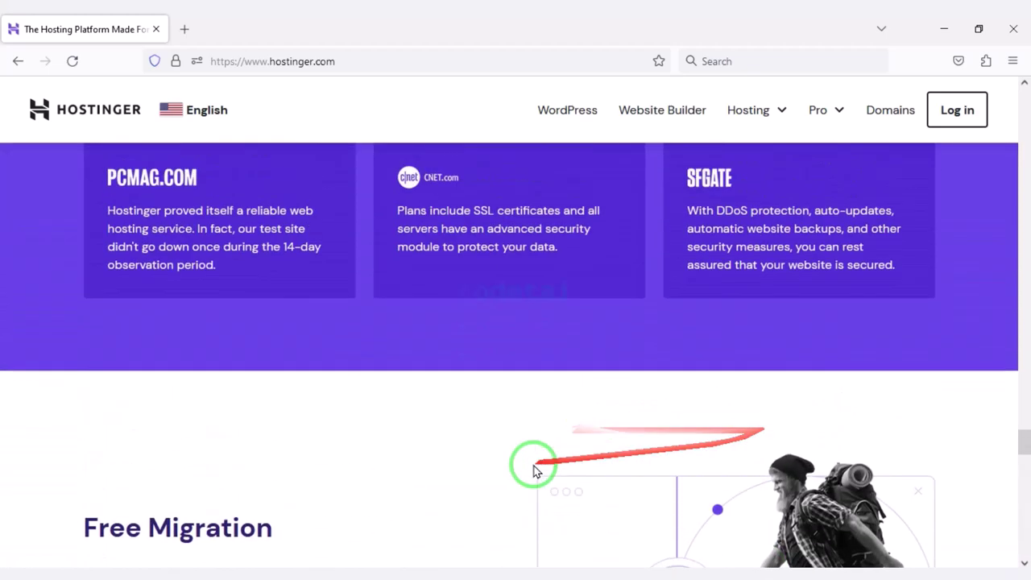
pyautogui.scroll(-15, 642, 368)
pyautogui.scroll(20, 559, 368)
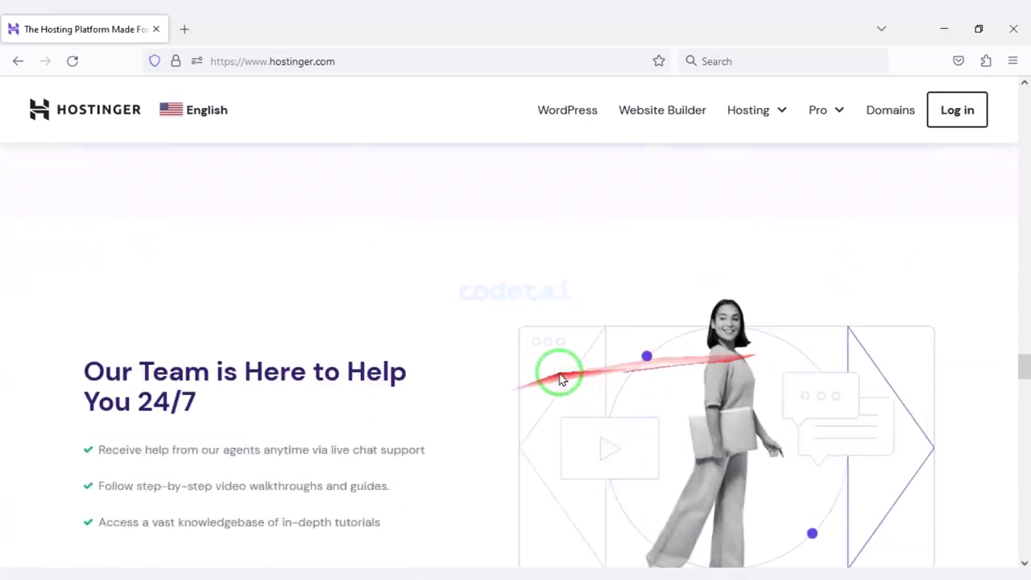
pyautogui.scroll(20, 765, 325)
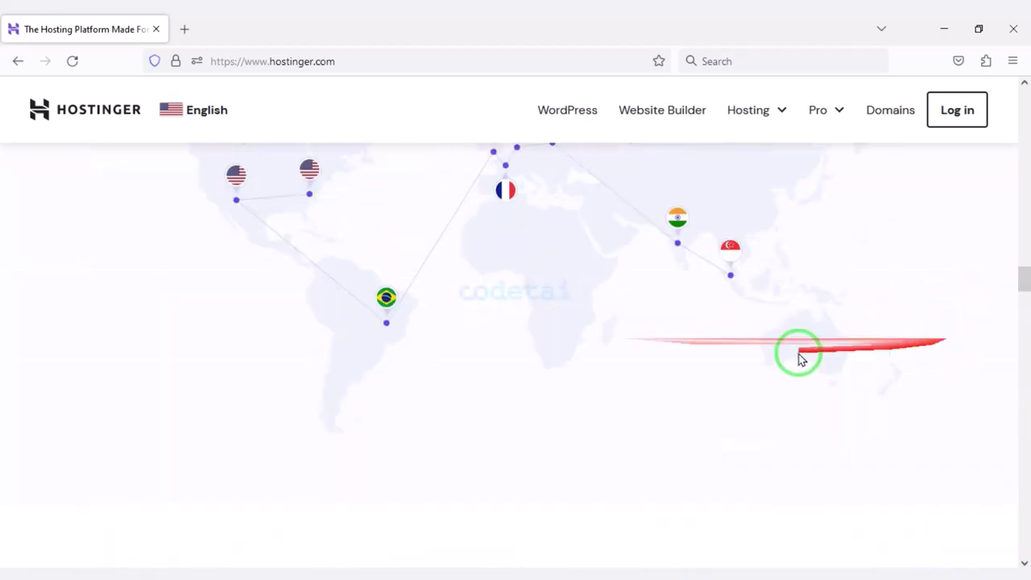
pyautogui.scroll(20, 374, 323)
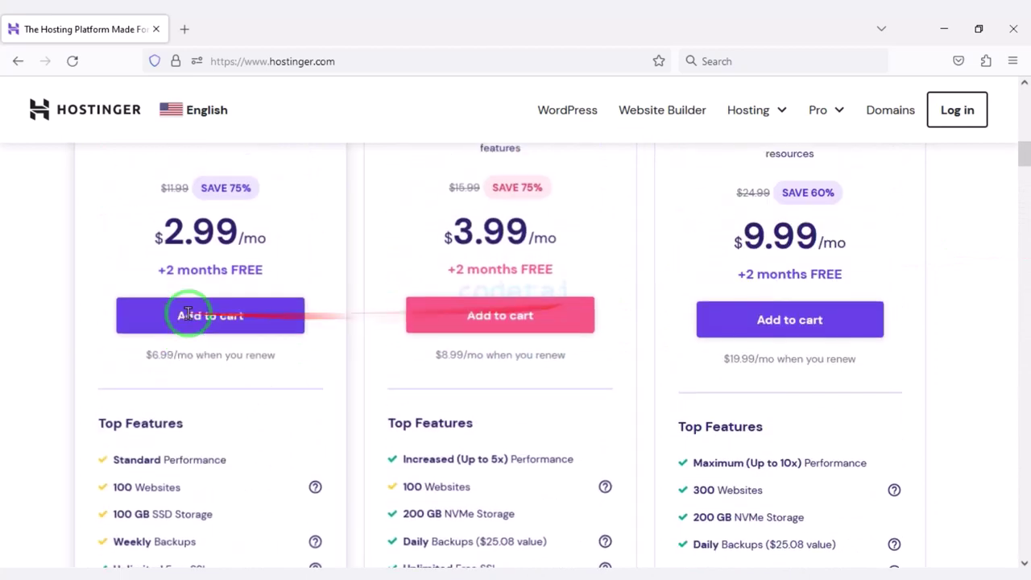
pyautogui.click(756, 112)
pyautogui.click(722, 157)
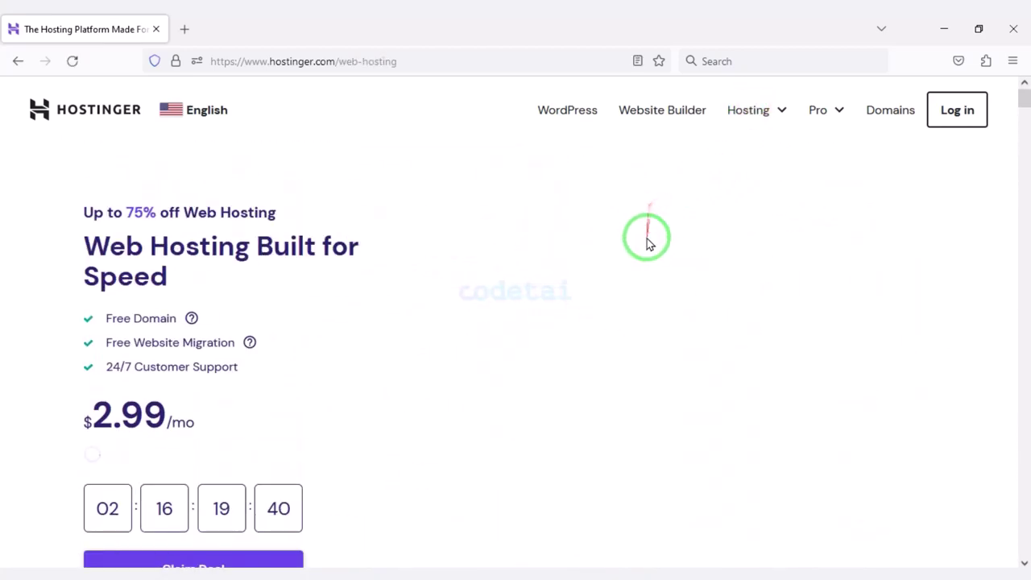
pyautogui.scroll(-10, 647, 237)
pyautogui.scroll(-2, 561, 388)
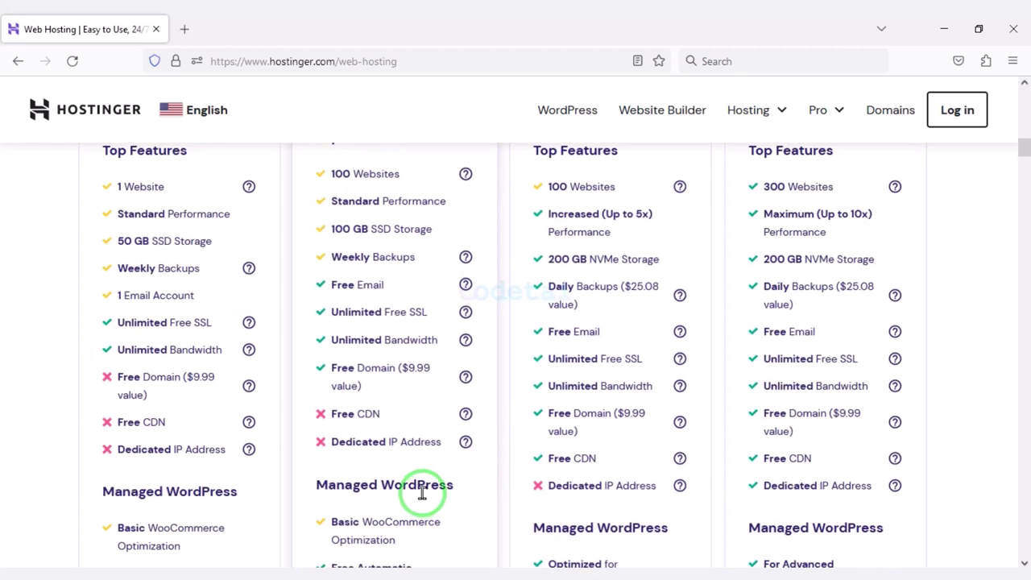
pyautogui.moveTo(403, 387); pyautogui.dragTo(677, 439)
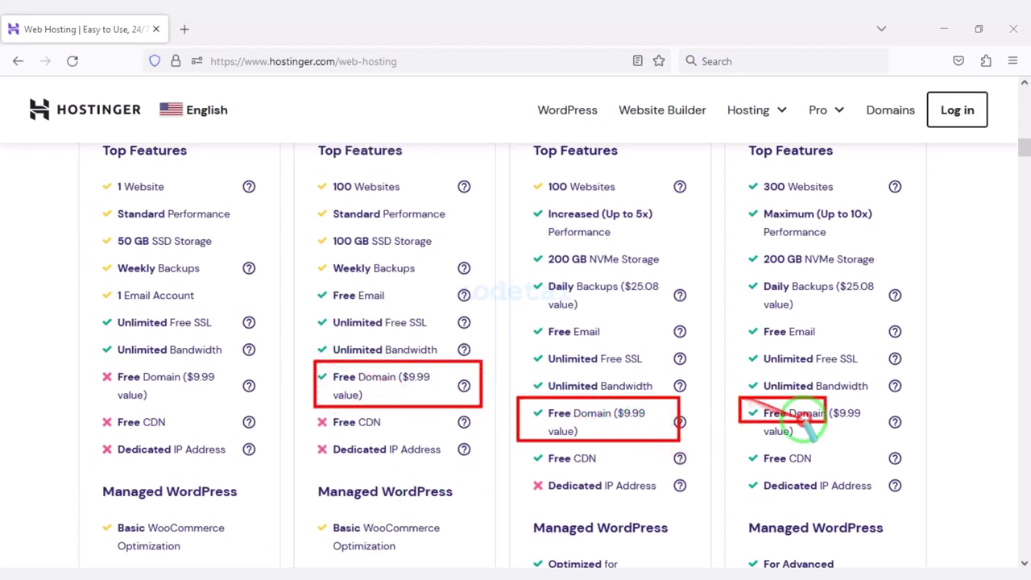
pyautogui.moveTo(803, 421); pyautogui.dragTo(905, 443)
pyautogui.scroll(-10, 605, 421)
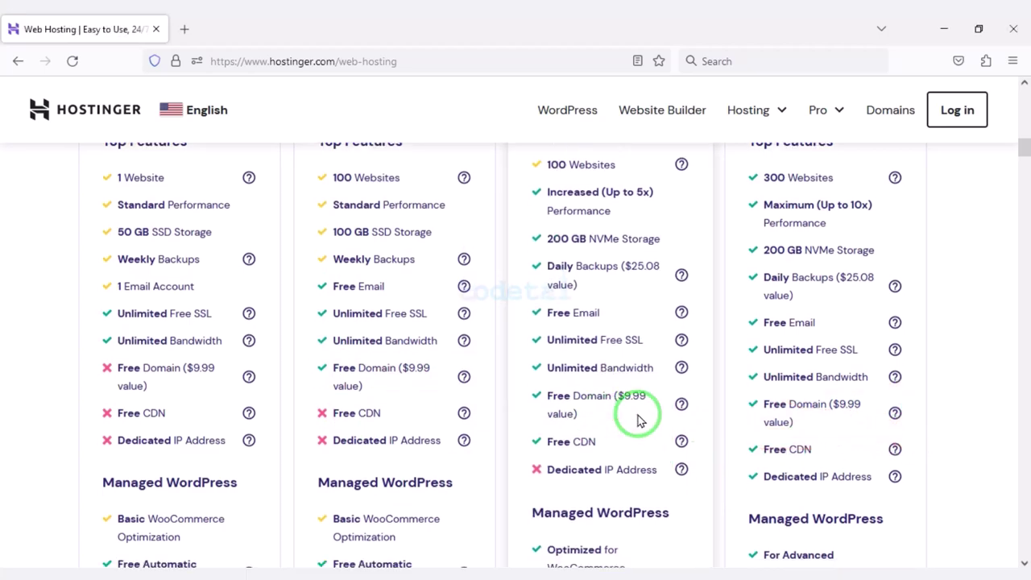
pyautogui.scroll(-12, 407, 453)
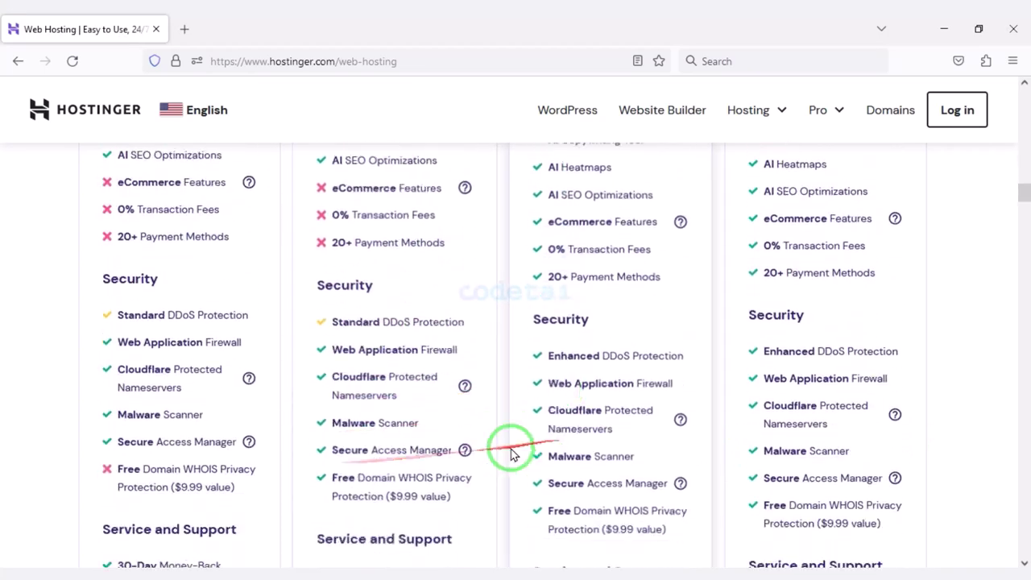
pyautogui.scroll(2, 437, 472)
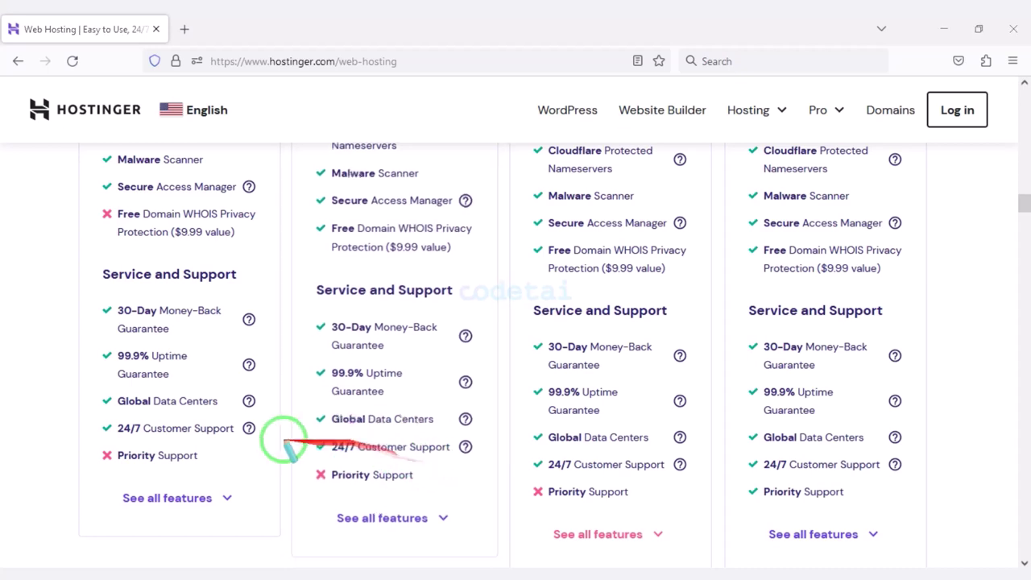
pyautogui.moveTo(90, 295); pyautogui.dragTo(253, 344)
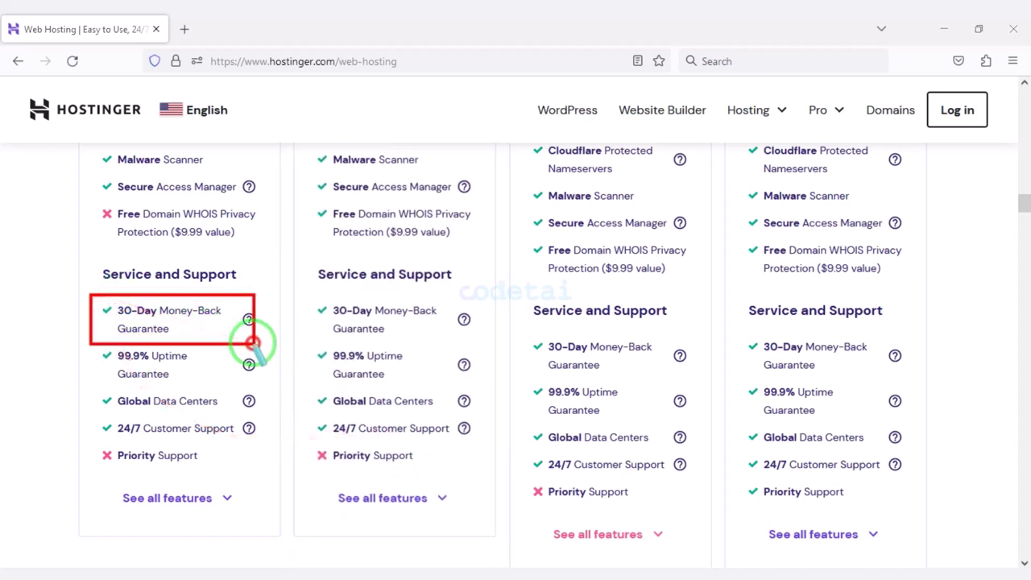
pyautogui.moveTo(310, 300)
pyautogui.mouseDown()
pyautogui.moveTo(475, 322)
pyautogui.moveTo(493, 342)
pyautogui.moveTo(587, 350)
pyautogui.moveTo(686, 377)
pyautogui.mouseUp()
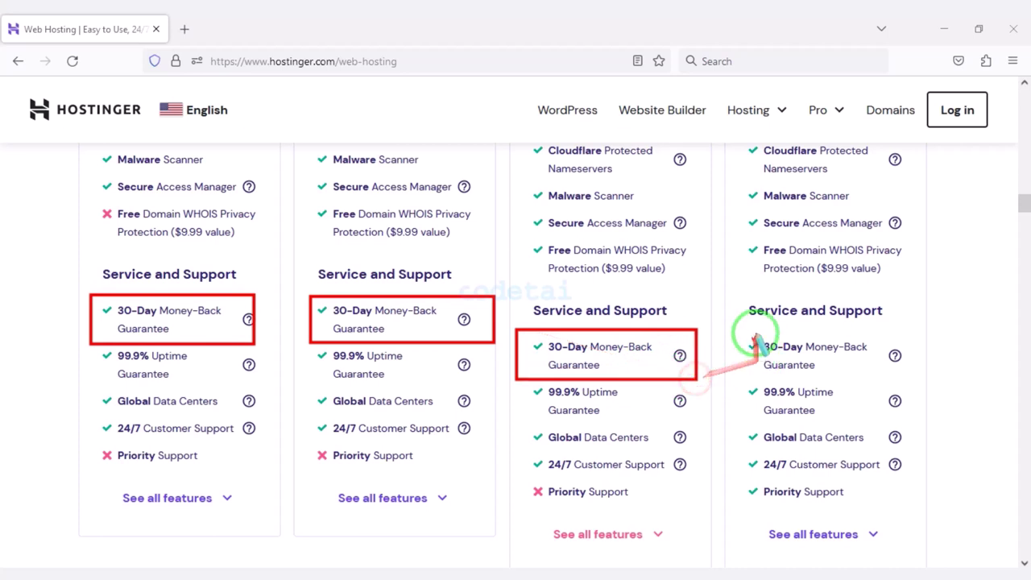
pyautogui.moveTo(744, 327); pyautogui.dragTo(907, 381)
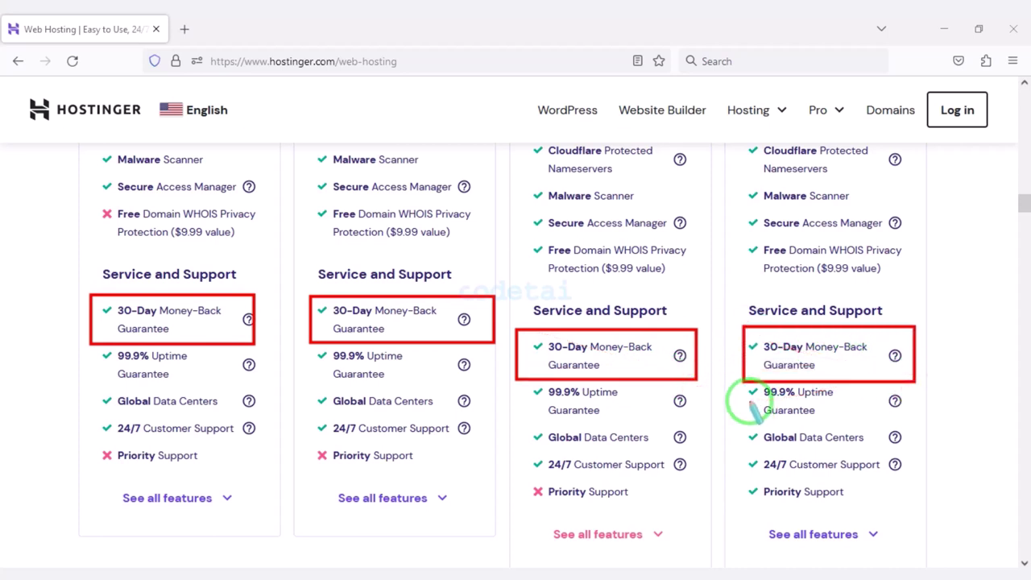
pyautogui.press('e')
pyautogui.moveTo(91, 416); pyautogui.dragTo(261, 440)
pyautogui.moveTo(307, 416)
pyautogui.mouseDown()
pyautogui.moveTo(451, 449)
pyautogui.moveTo(690, 480)
pyautogui.mouseUp()
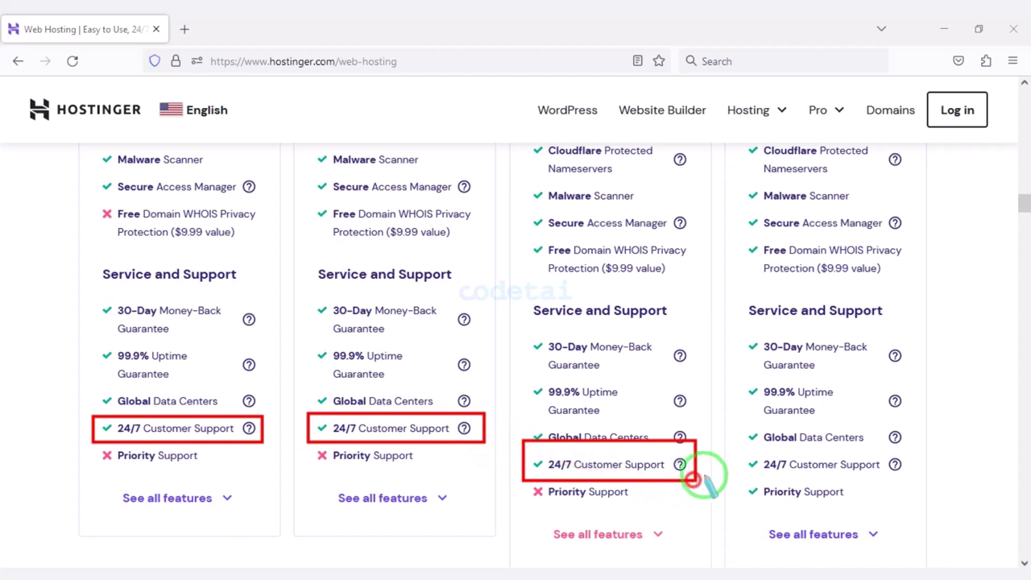
pyautogui.moveTo(736, 452); pyautogui.dragTo(913, 478)
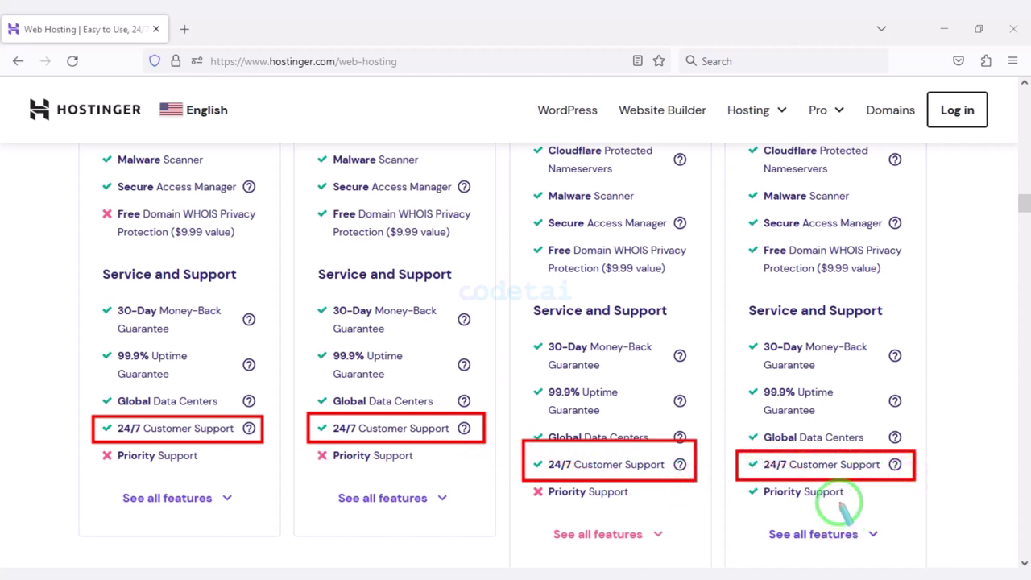
pyautogui.press('Escape')
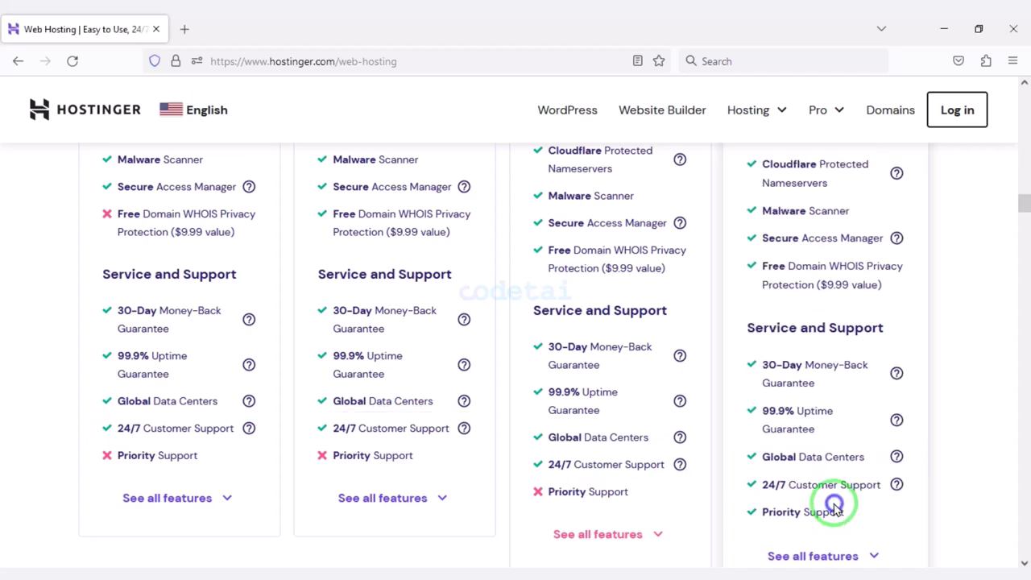
pyautogui.scroll(5, 288, 453)
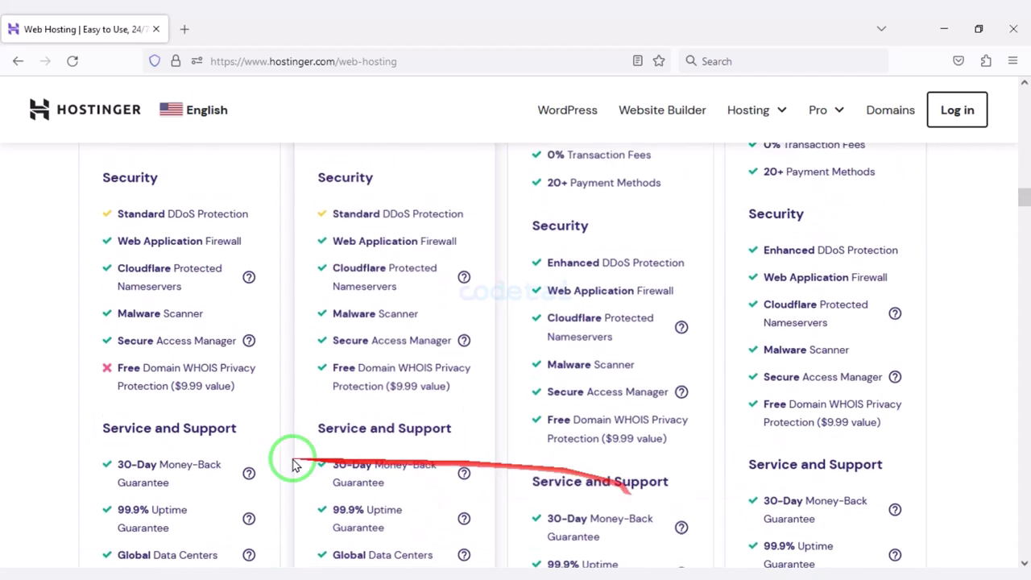
pyautogui.scroll(9, 347, 483)
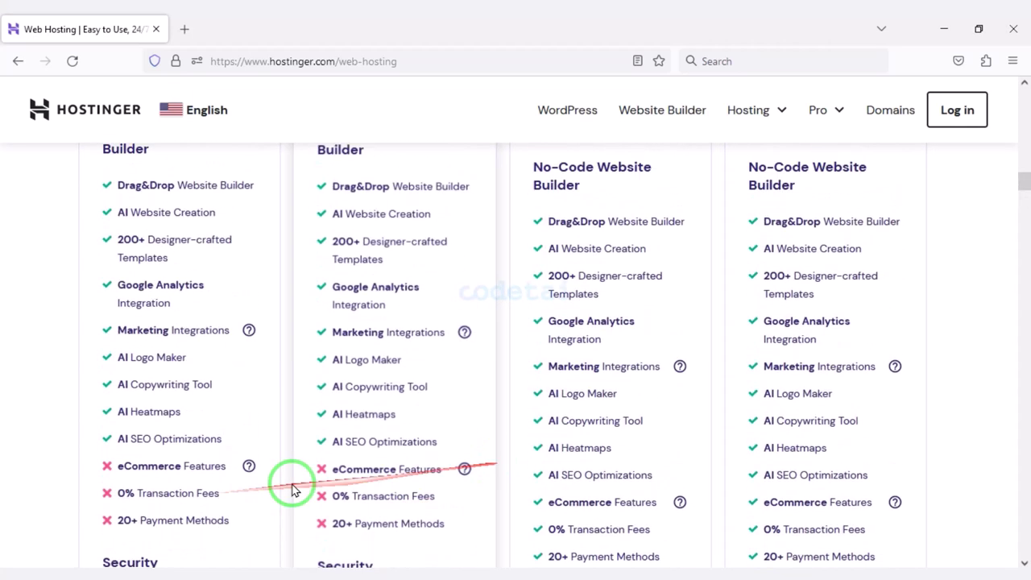
pyautogui.scroll(10, 540, 428)
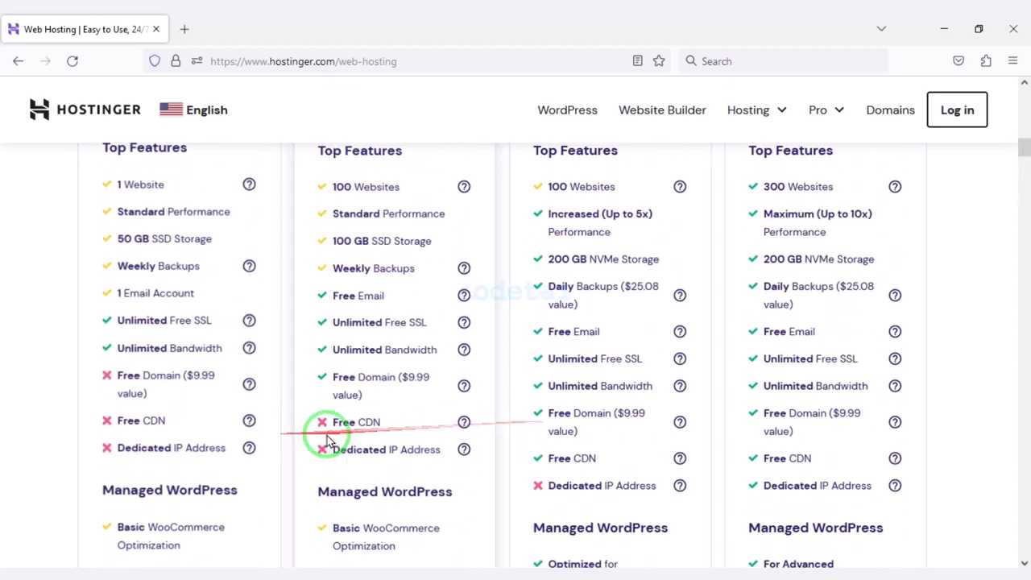
pyautogui.scroll(-1, 499, 326)
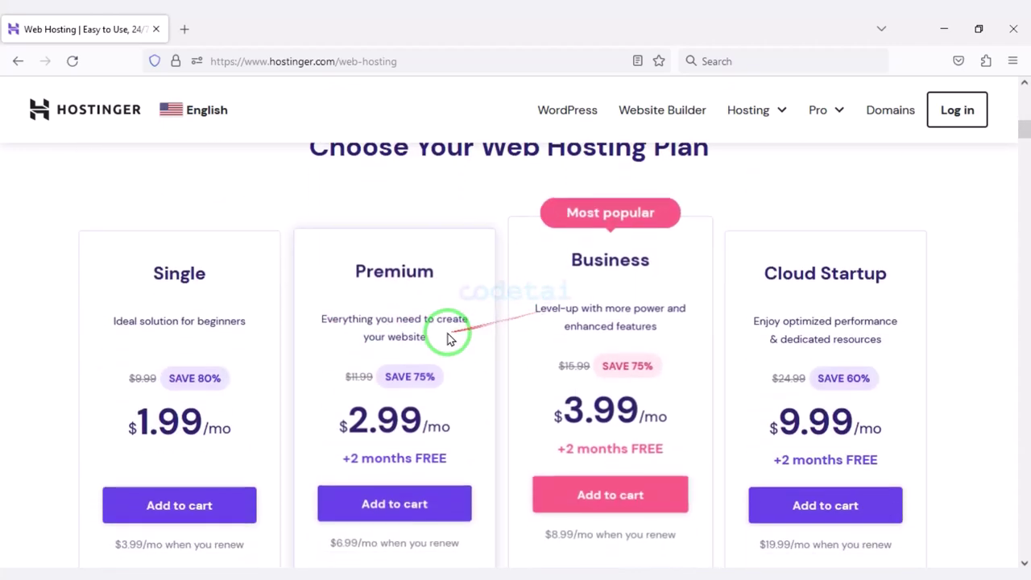
pyautogui.scroll(-1, 620, 334)
pyautogui.scroll(-1, 563, 346)
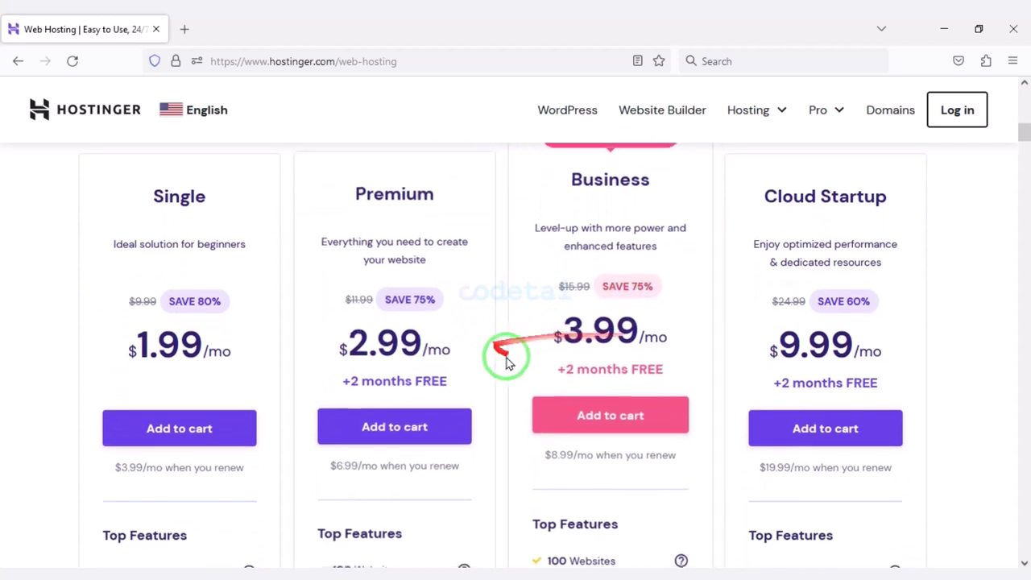
pyautogui.scroll(-2, 620, 418)
# Add the Business plan to the cart with a 12-month billing period.
pyautogui.click(632, 339)
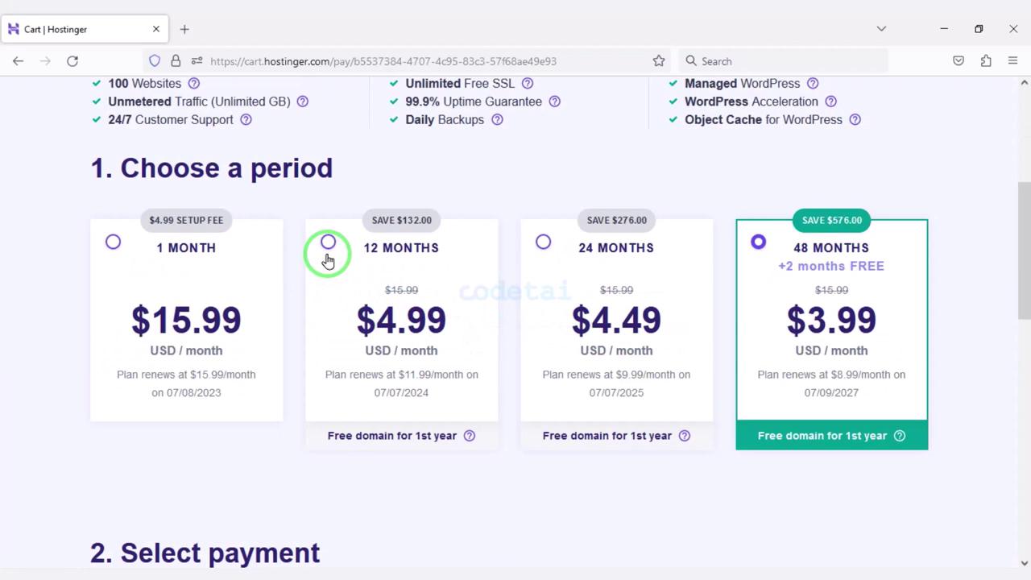
pyautogui.click(328, 242)
pyautogui.scroll(-5, 334, 271)
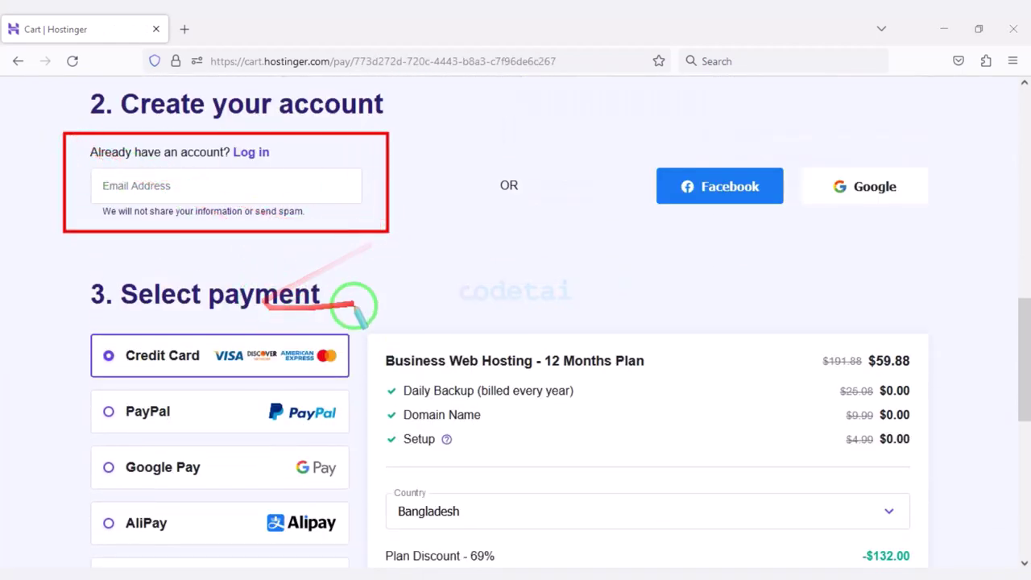
# Create the Hostinger account by signing in with a Google account.
pyautogui.click(859, 193)
pyautogui.click(565, 290)
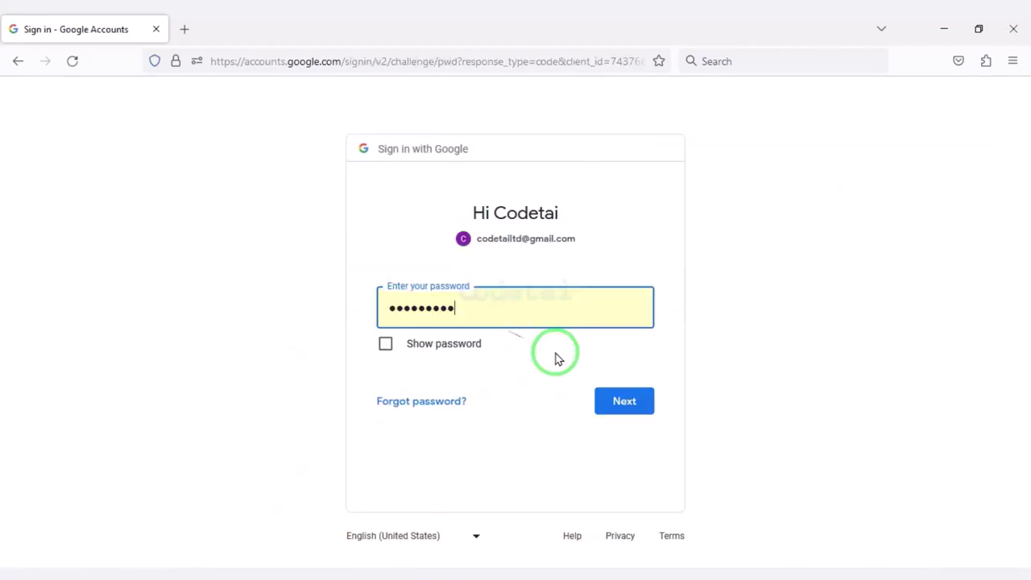
pyautogui.click(624, 401)
pyautogui.scroll(-10, 621, 405)
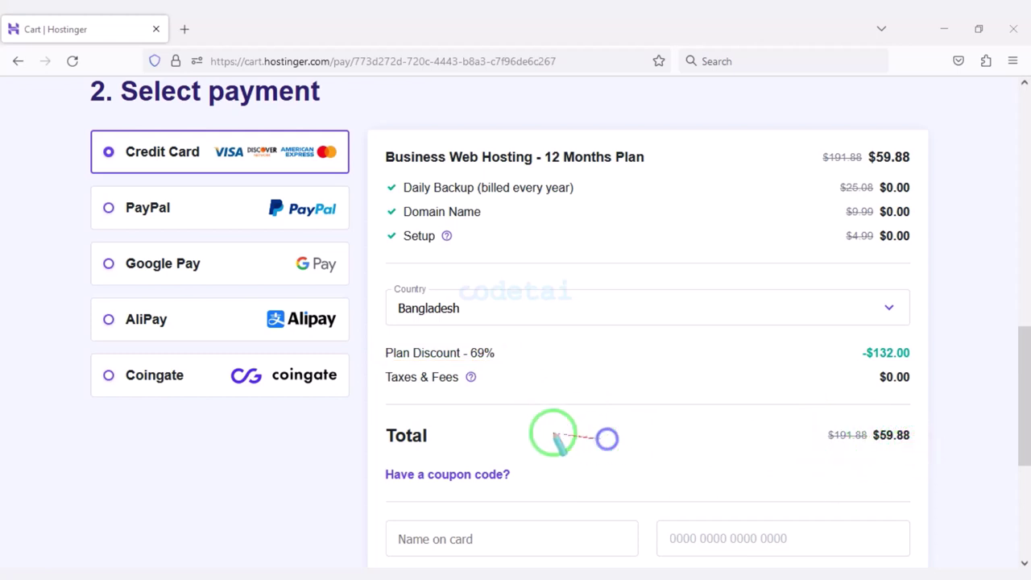
# Review the payment methods (Credit Card, PayPal, Google Pay, AliPay, Coingate) and card fields.
pyautogui.moveTo(77, 122)
pyautogui.mouseDown()
pyautogui.moveTo(371, 172)
pyautogui.moveTo(352, 177)
pyautogui.mouseUp()
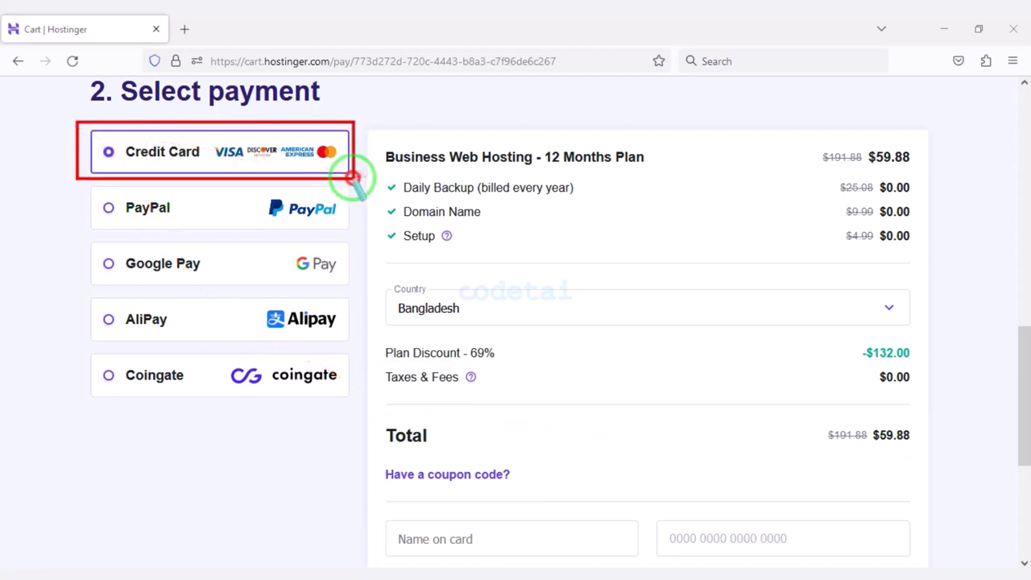
pyautogui.scroll(-3, 360, 266)
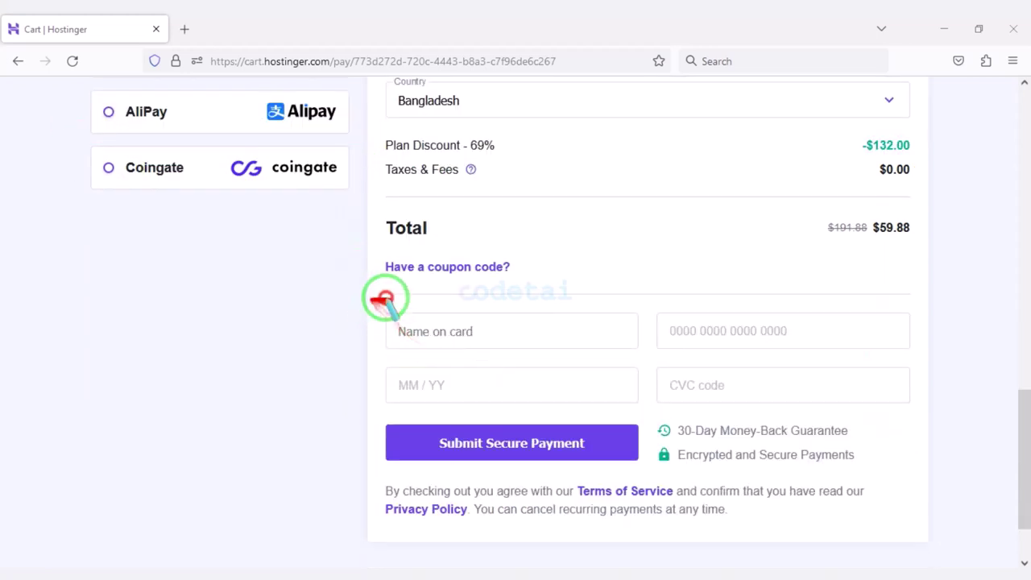
pyautogui.moveTo(371, 300); pyautogui.dragTo(914, 413)
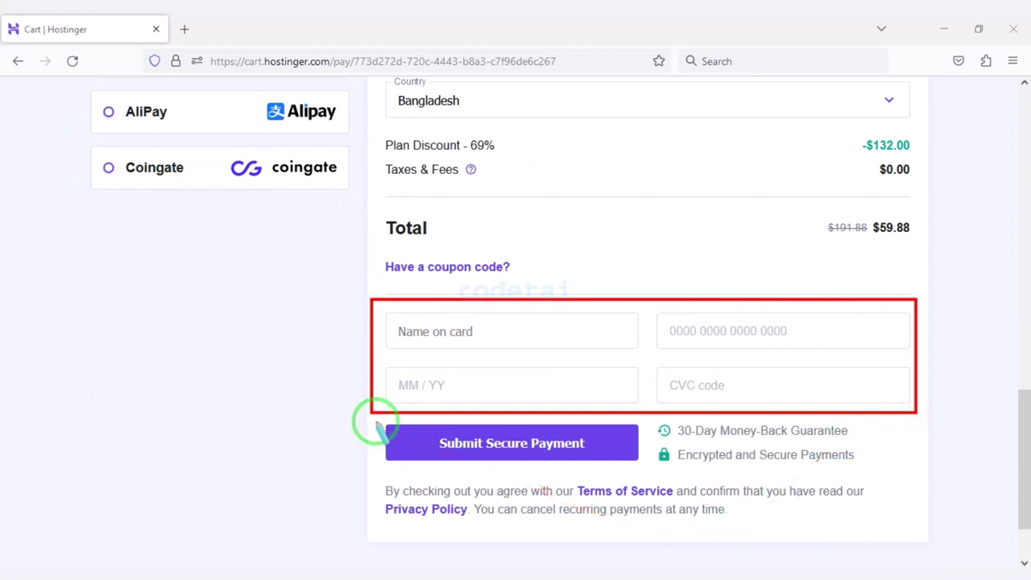
pyautogui.moveTo(473, 451); pyautogui.dragTo(639, 466)
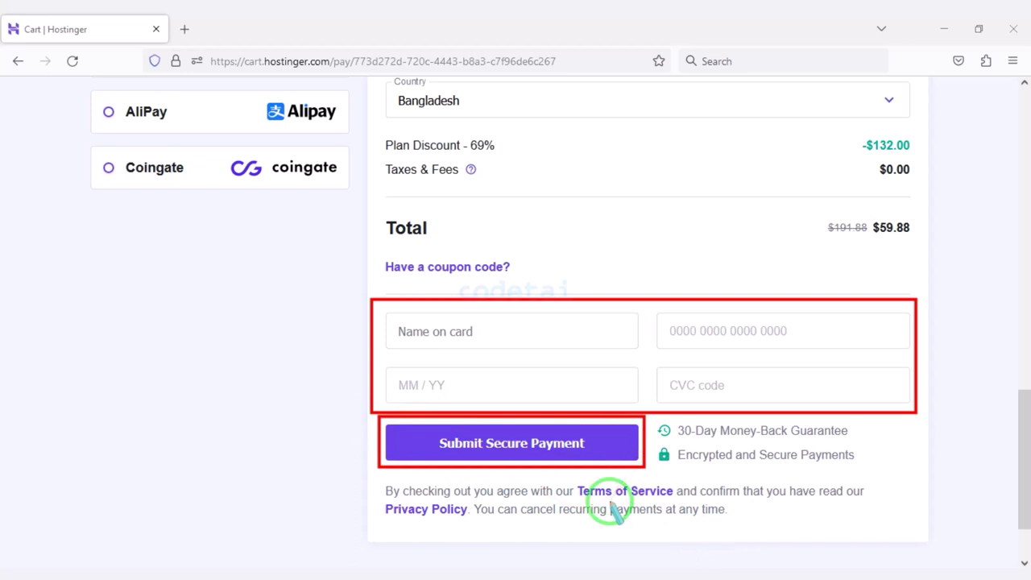
pyautogui.scroll(3, 608, 506)
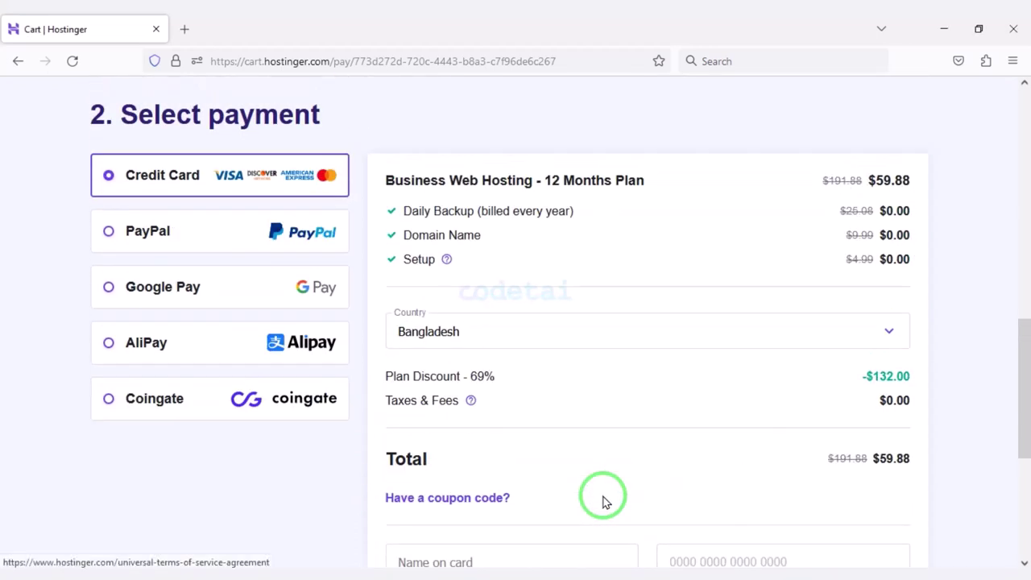
pyautogui.moveTo(84, 211); pyautogui.dragTo(345, 251)
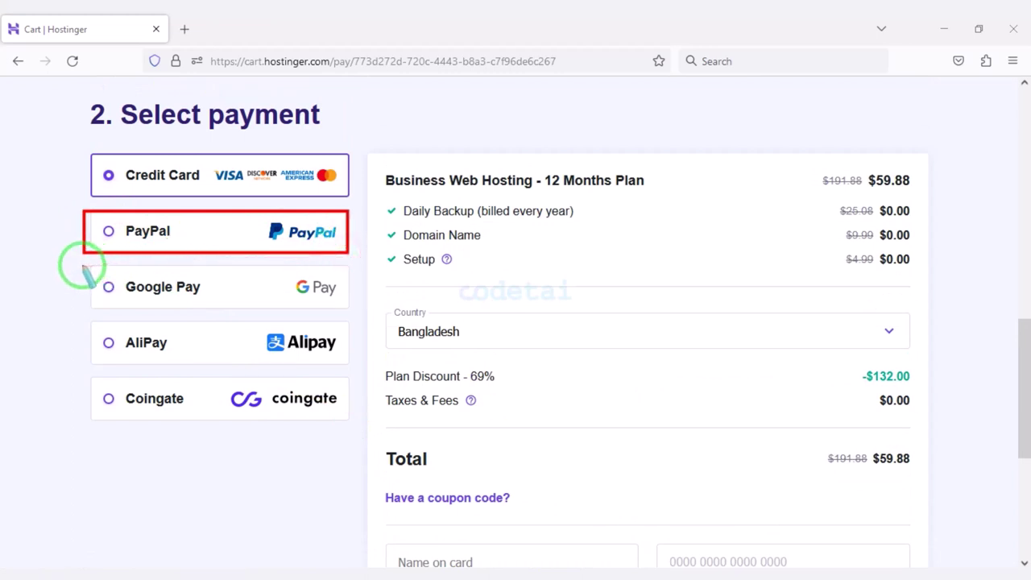
pyautogui.moveTo(83, 259)
pyautogui.mouseDown()
pyautogui.moveTo(345, 345)
pyautogui.moveTo(346, 365)
pyautogui.mouseUp()
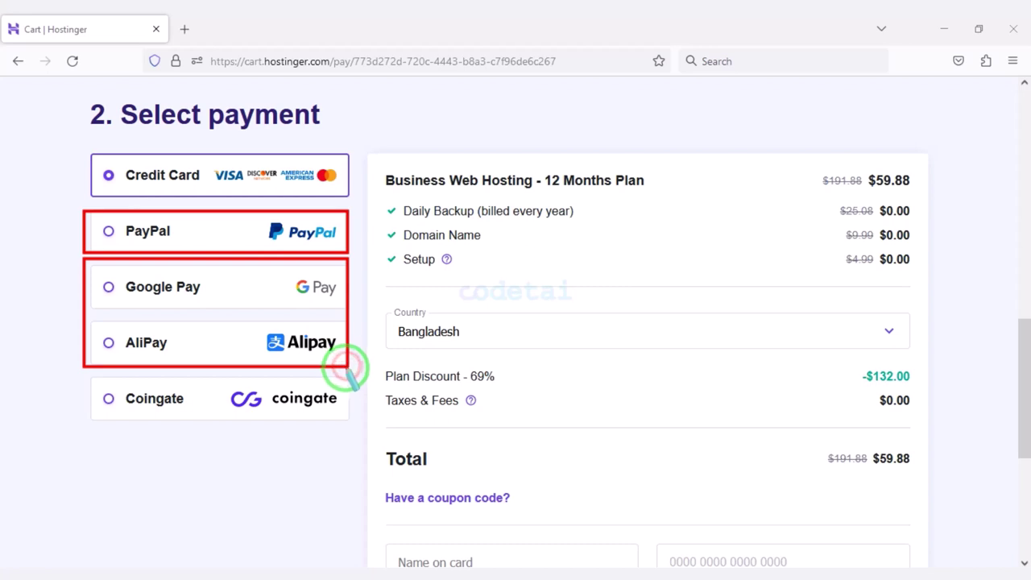
pyautogui.moveTo(327, 418)
pyautogui.mouseDown()
pyautogui.moveTo(68, 381)
pyautogui.moveTo(198, 409)
pyautogui.moveTo(351, 424)
pyautogui.mouseUp()
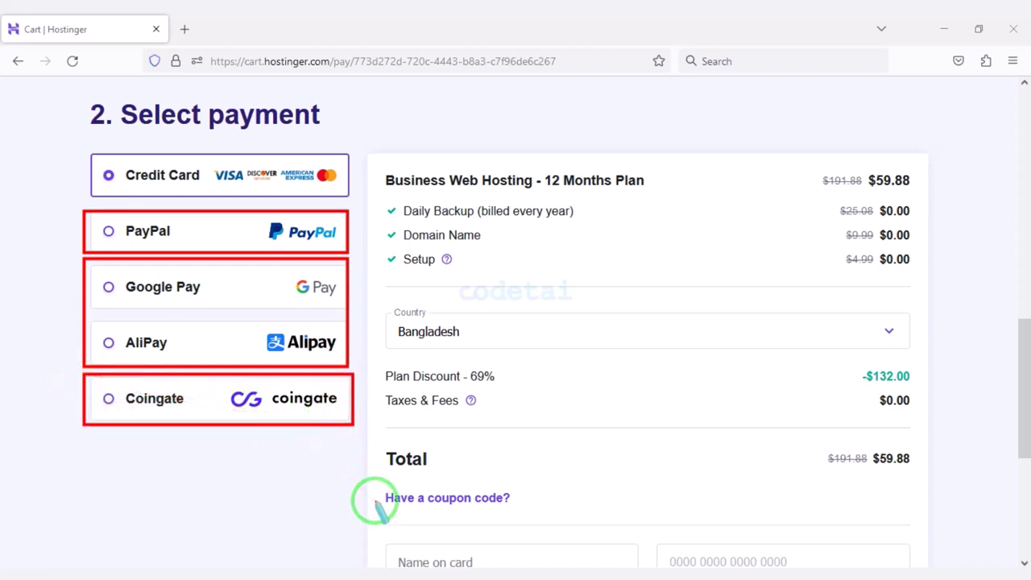
pyautogui.moveTo(385, 508); pyautogui.dragTo(730, 545)
pyautogui.scroll(-3, 640, 534)
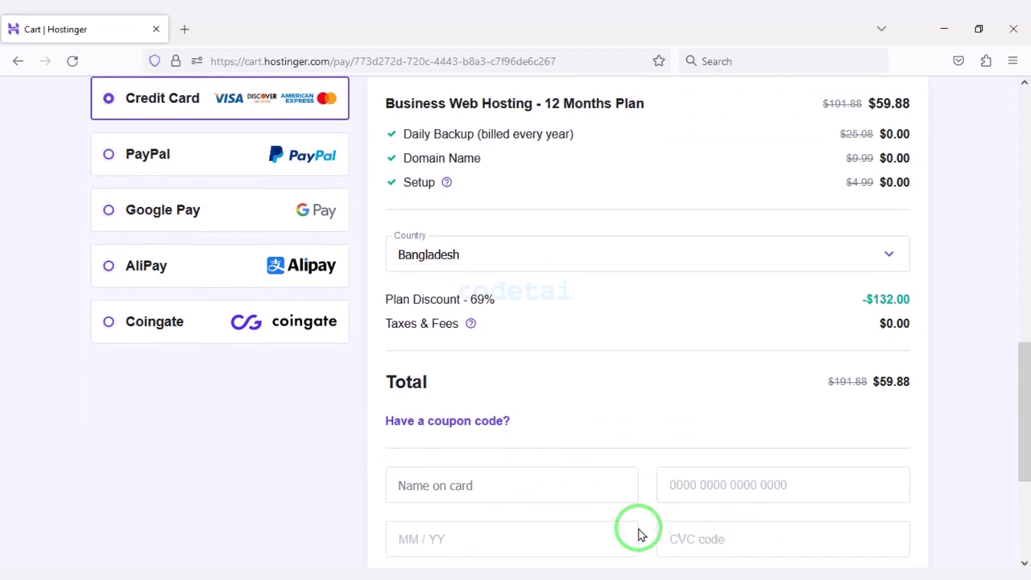
pyautogui.moveTo(518, 517); pyautogui.dragTo(796, 516)
pyautogui.scroll(10, 553, 455)
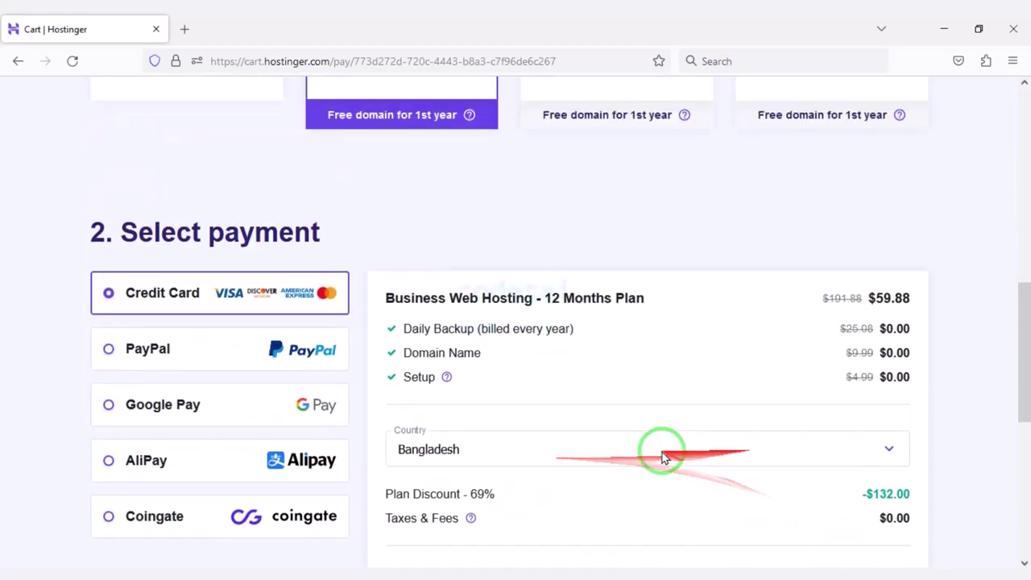
pyautogui.scroll(3, 443, 467)
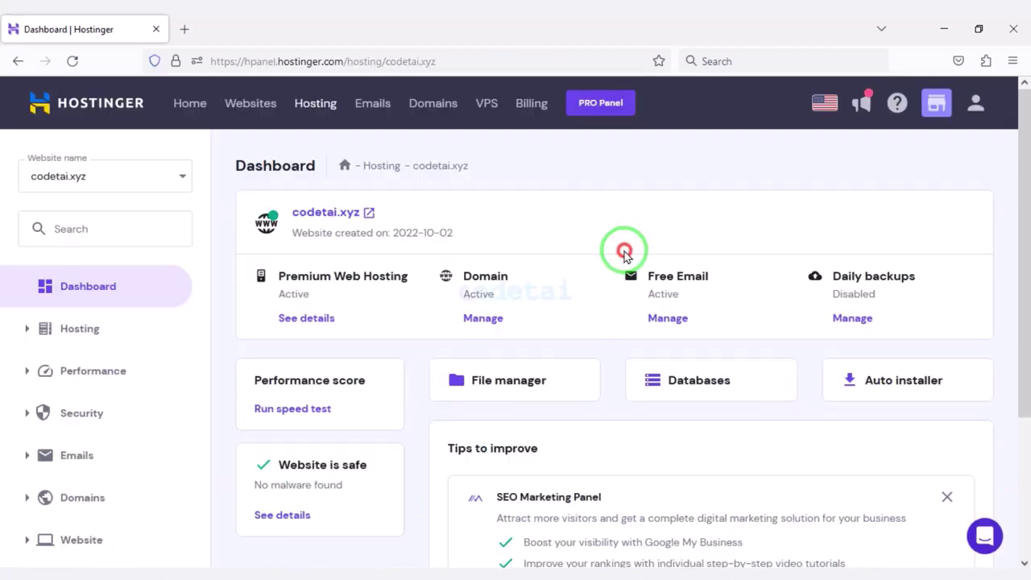
# Open PHP Configuration from the sidebar's Advanced group.
pyautogui.scroll(-3, 588, 322)
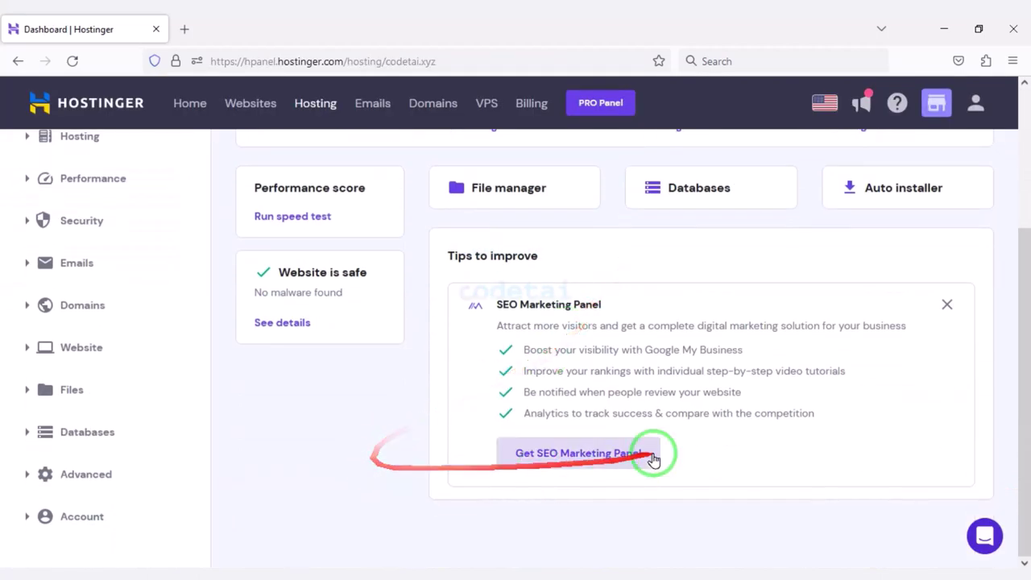
pyautogui.scroll(3, 724, 451)
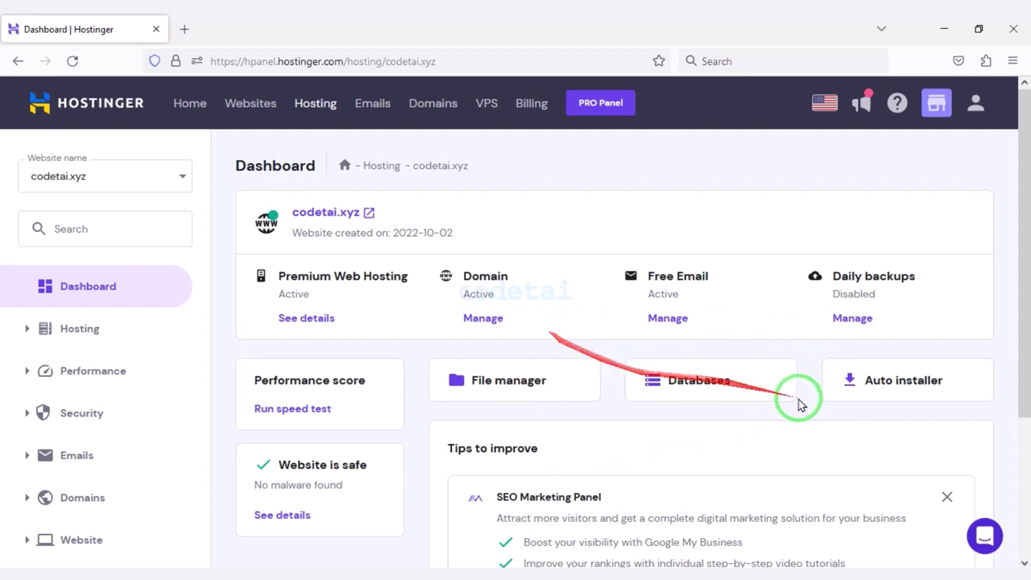
pyautogui.scroll(-3, 121, 451)
pyautogui.click(113, 476)
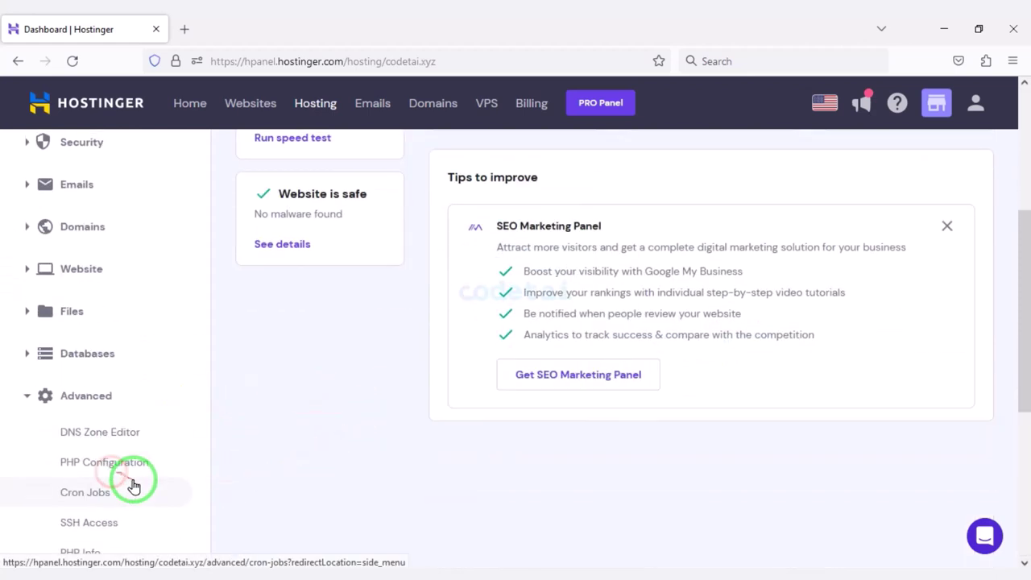
pyautogui.scroll(-1, 137, 467)
pyautogui.click(146, 401)
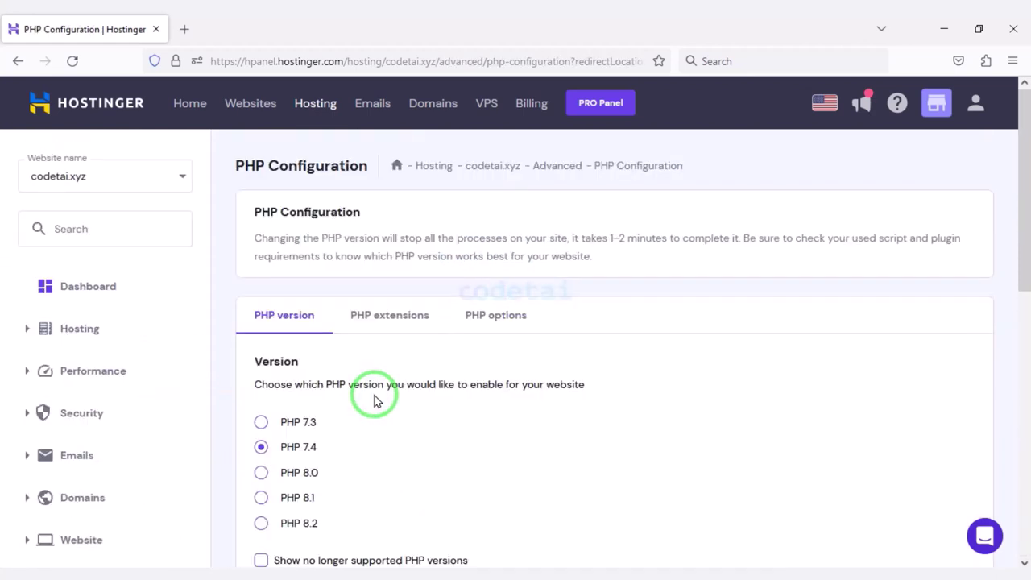
pyautogui.scroll(-2, 379, 407)
# Switch PHP from 7.4 to 8.1, confirm the change, and return to the dashboard.
pyautogui.click(260, 343)
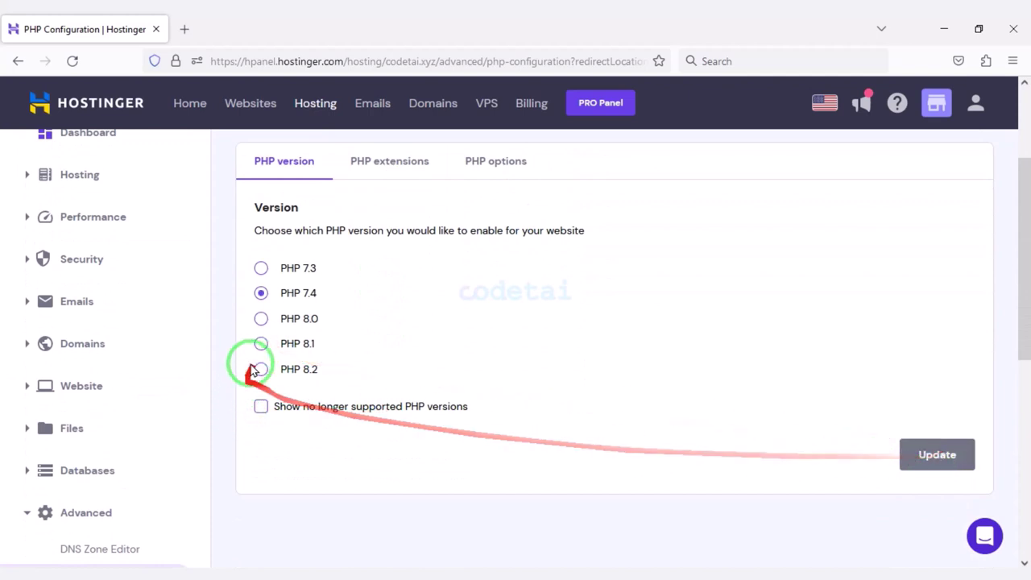
pyautogui.click(260, 343)
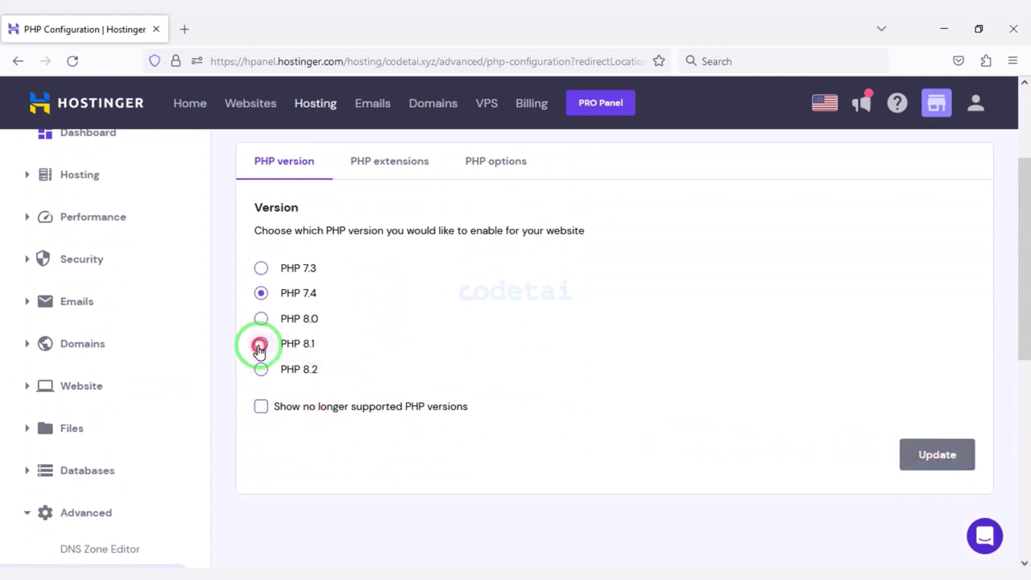
pyautogui.click(924, 454)
pyautogui.click(645, 359)
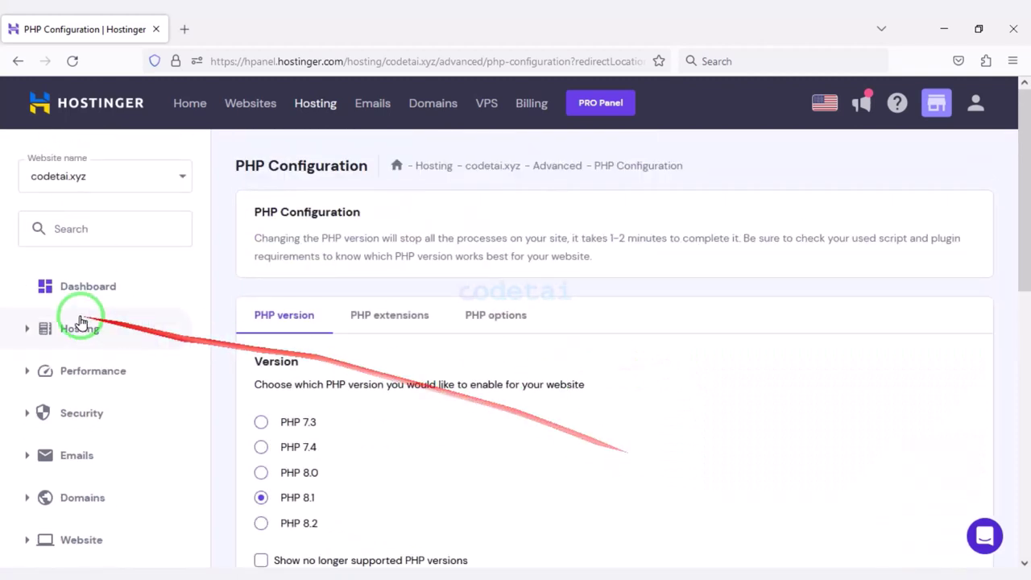
pyautogui.click(50, 286)
pyautogui.scroll(-2, 628, 475)
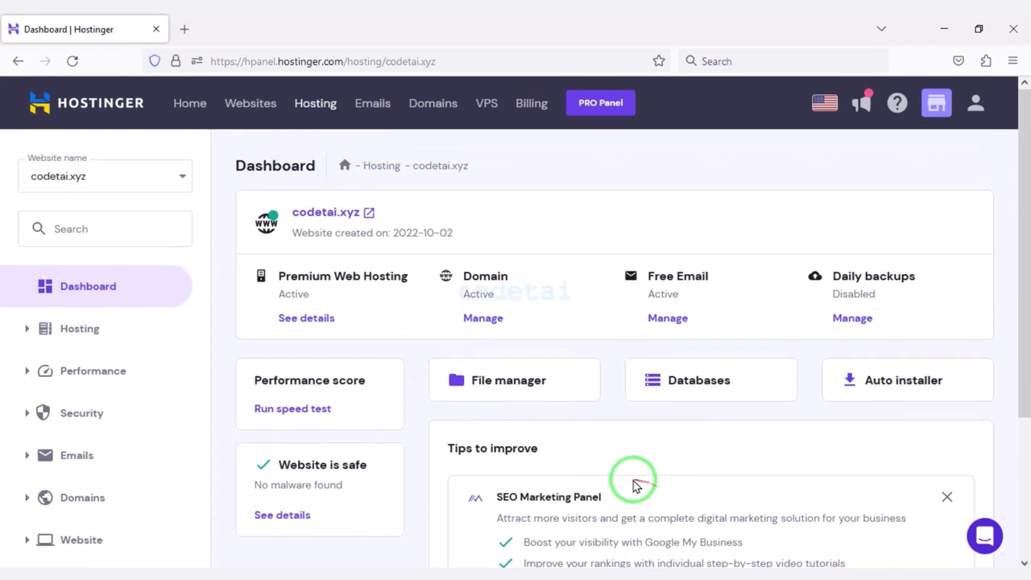
# Open the website's files in File Manager and enter the still-empty public_html folder.
pyautogui.scroll(-2, 632, 483)
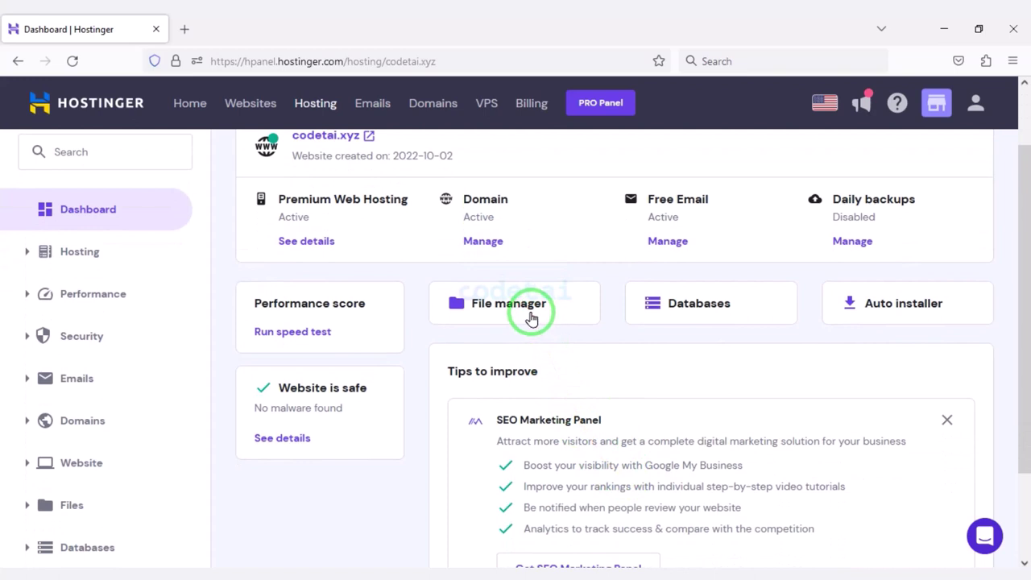
pyautogui.click(529, 313)
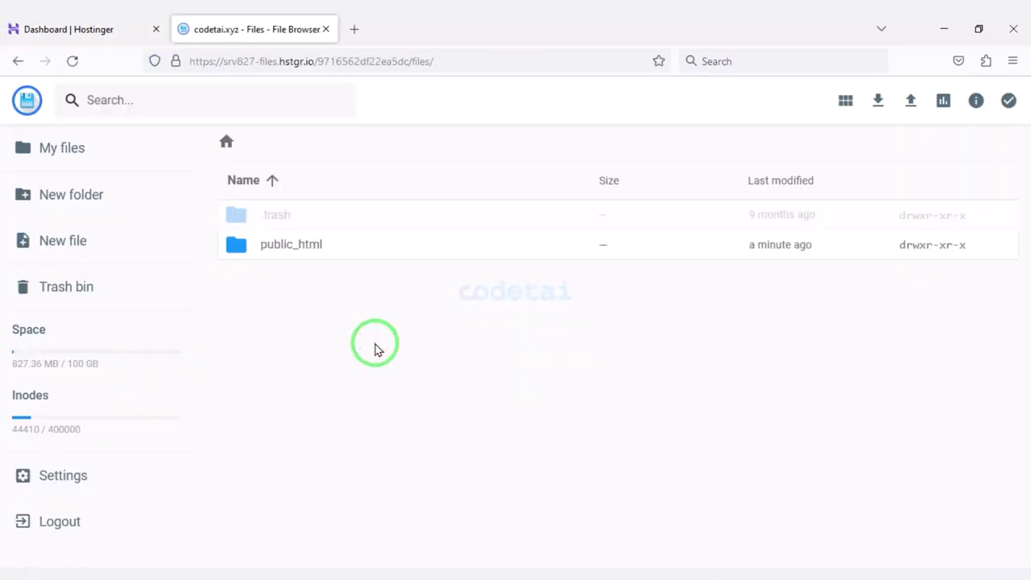
pyautogui.doubleClick(392, 251)
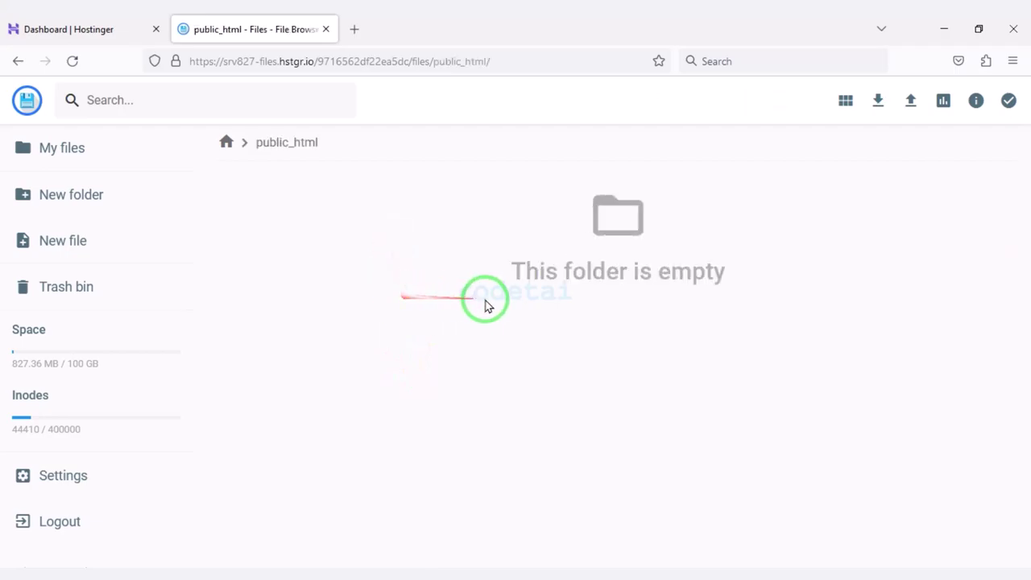
# Extract the codecanyon zip here and browse into it to find neoflex_2.6.2.zip.
pyautogui.hotkey('alt', 'Tab')
pyautogui.click(237, 213)
pyautogui.rightClick(237, 213)
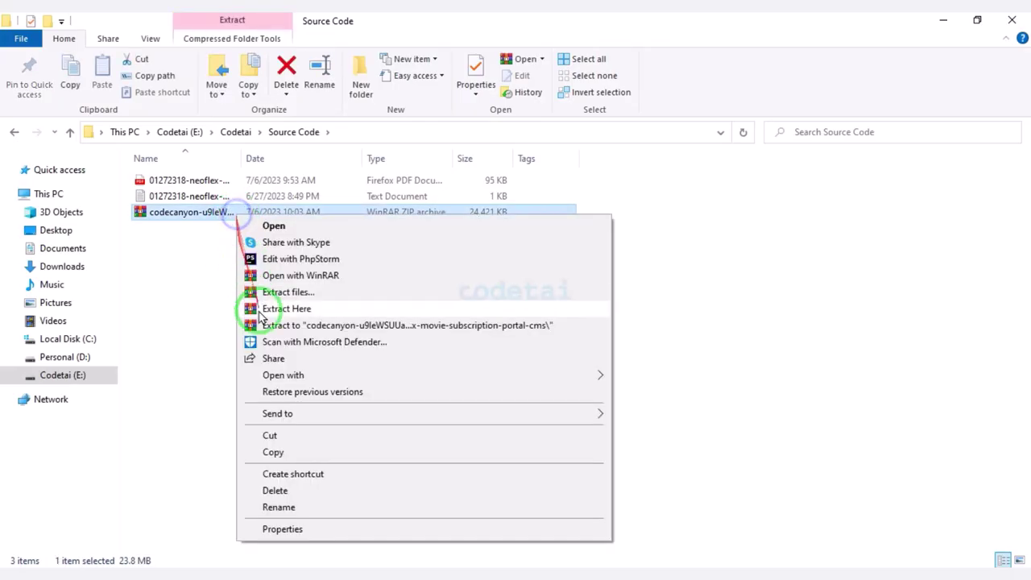
pyautogui.click(280, 326)
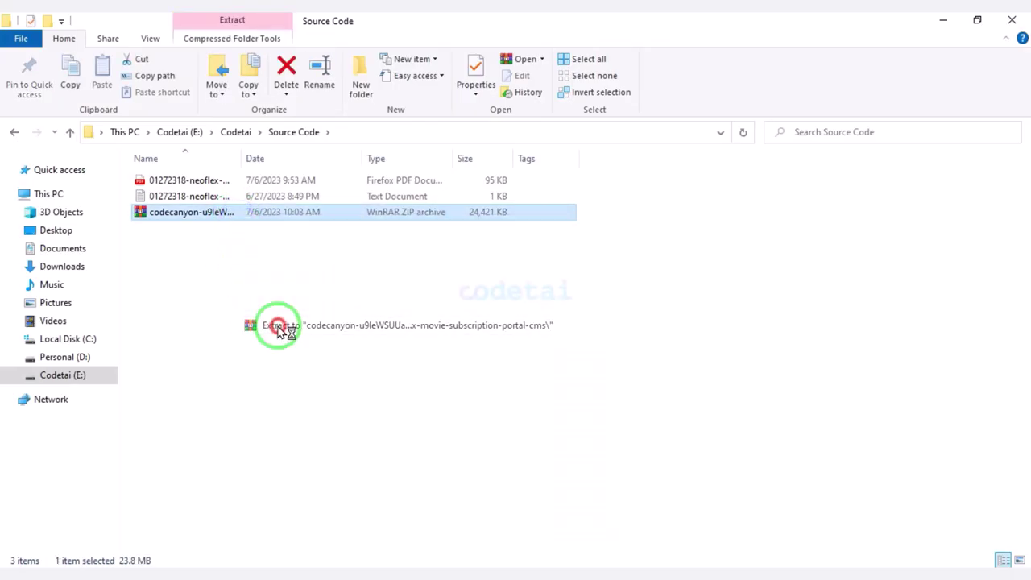
pyautogui.doubleClick(208, 178)
pyautogui.doubleClick(207, 180)
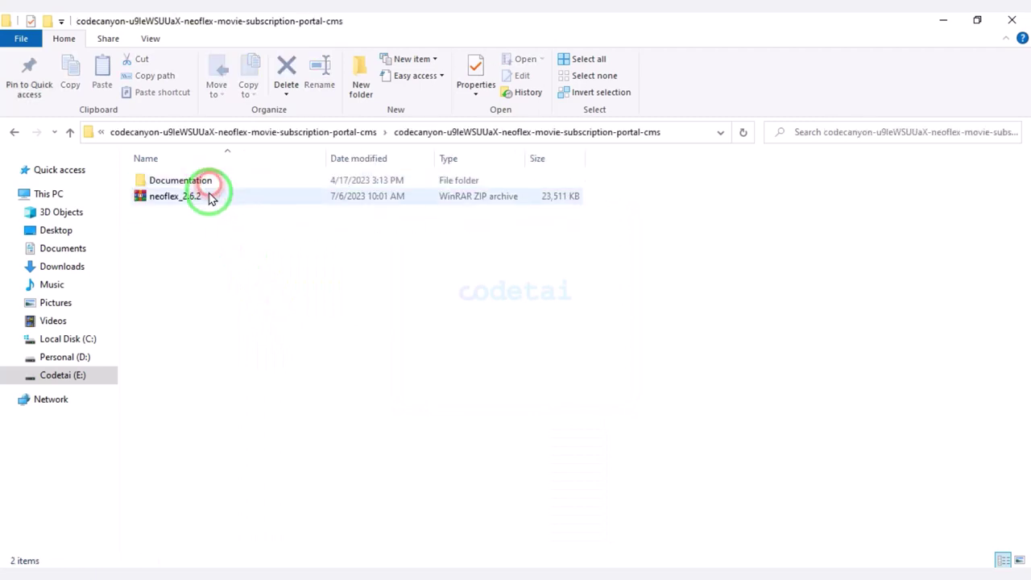
pyautogui.click(211, 195)
# Upload neoflex_2.6.2.zip from the extracted codecanyon folder into public_html.
pyautogui.click(197, 573)
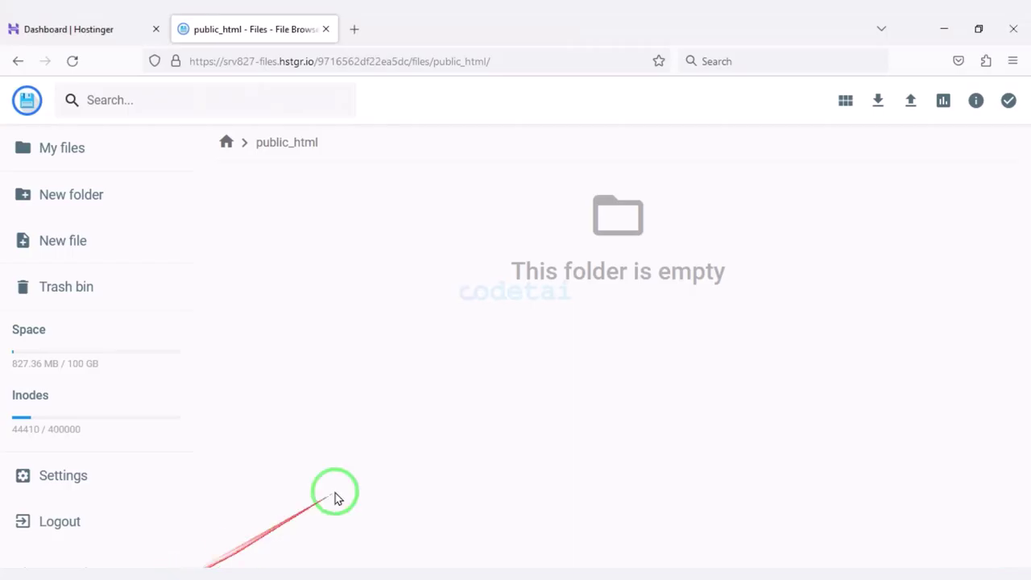
pyautogui.click(910, 100)
pyautogui.click(445, 314)
pyautogui.doubleClick(196, 164)
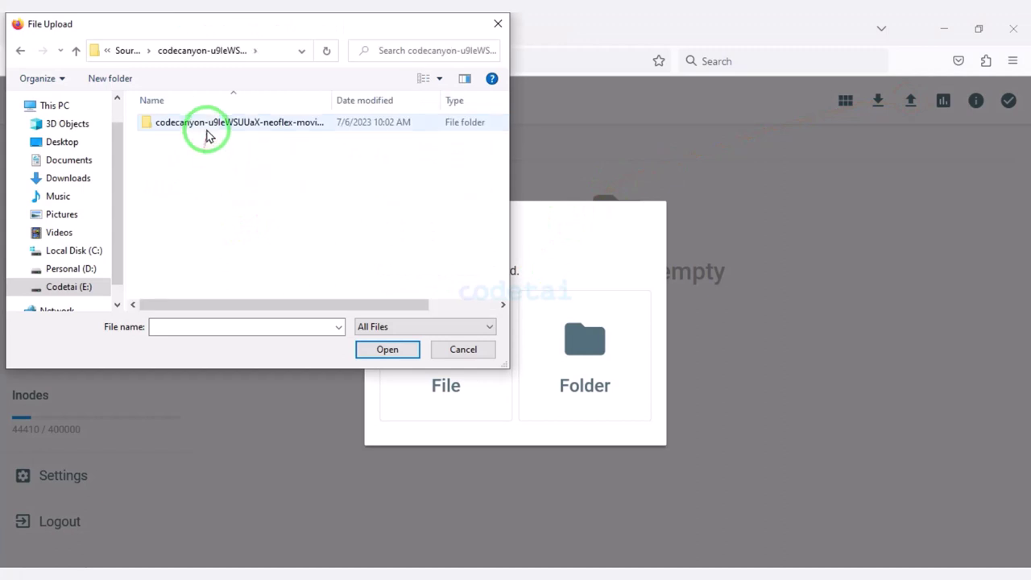
pyautogui.doubleClick(207, 128)
pyautogui.click(214, 140)
pyautogui.click(407, 348)
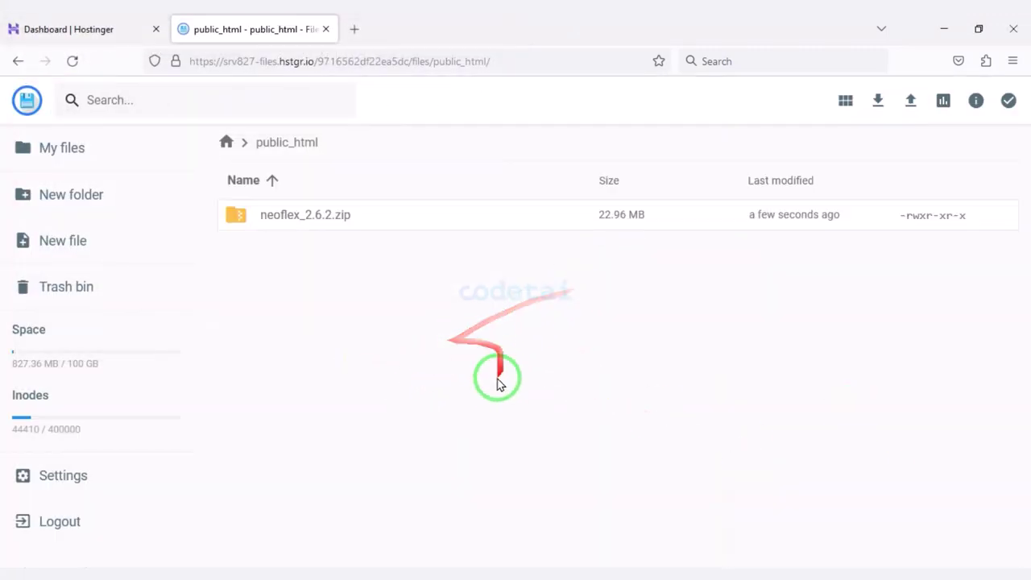
# Extract neoflex_2.6.2.zip into a new folder named MyFolder, then delete the zip.
pyautogui.rightClick(476, 228)
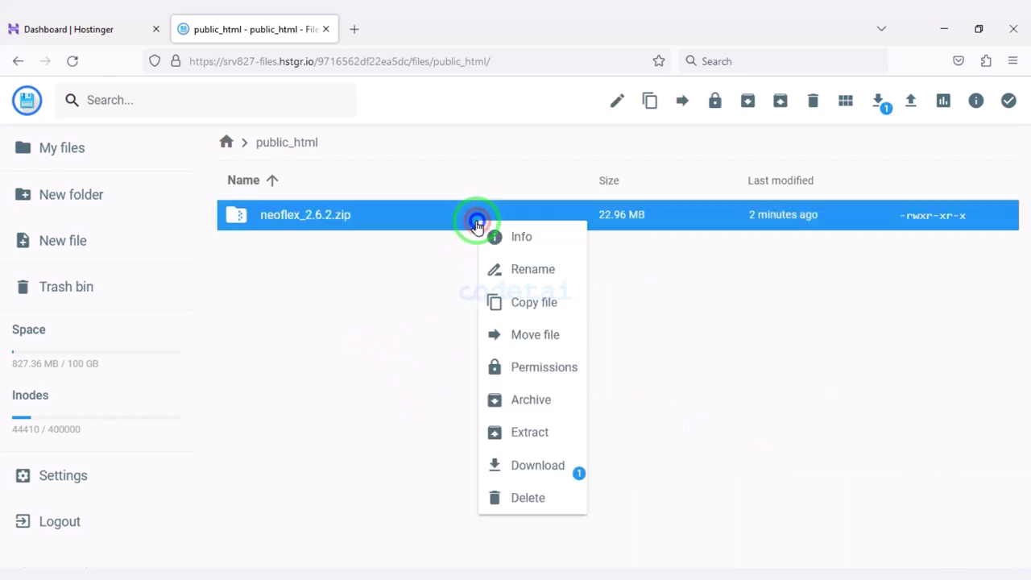
pyautogui.click(526, 430)
pyautogui.write('MyF')
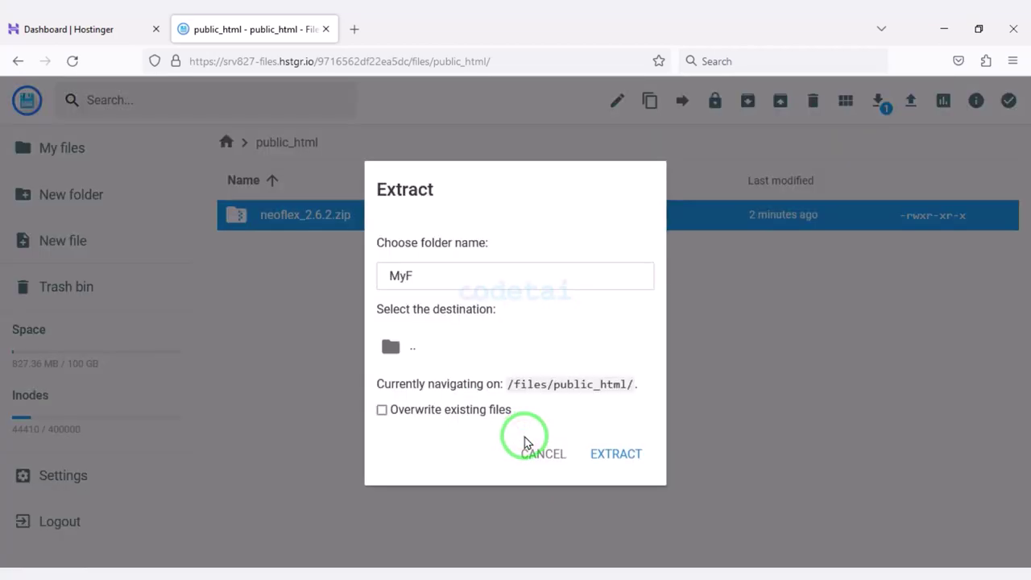
pyautogui.write('older')
pyautogui.click(637, 450)
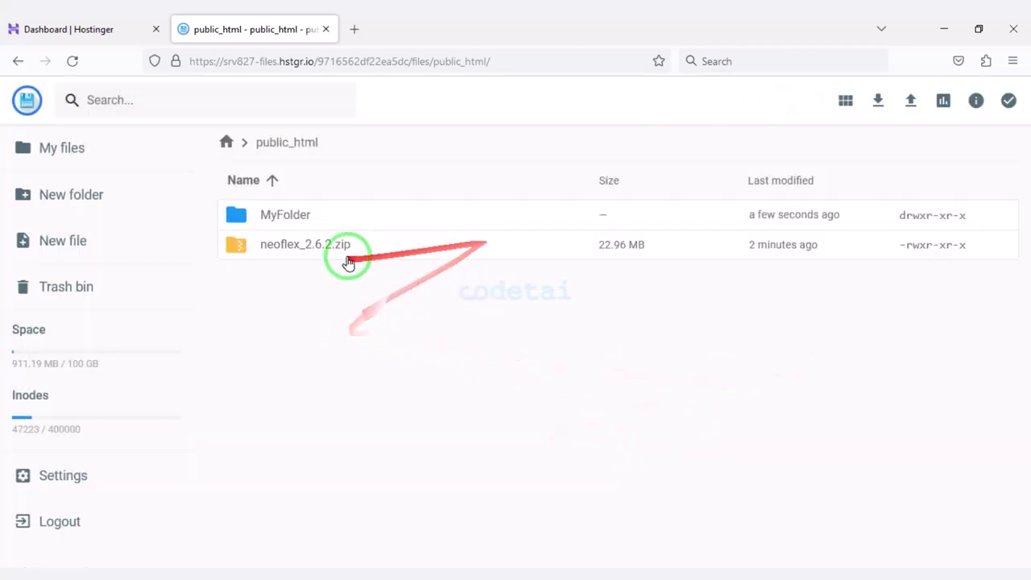
pyautogui.click(346, 250)
pyautogui.click(813, 100)
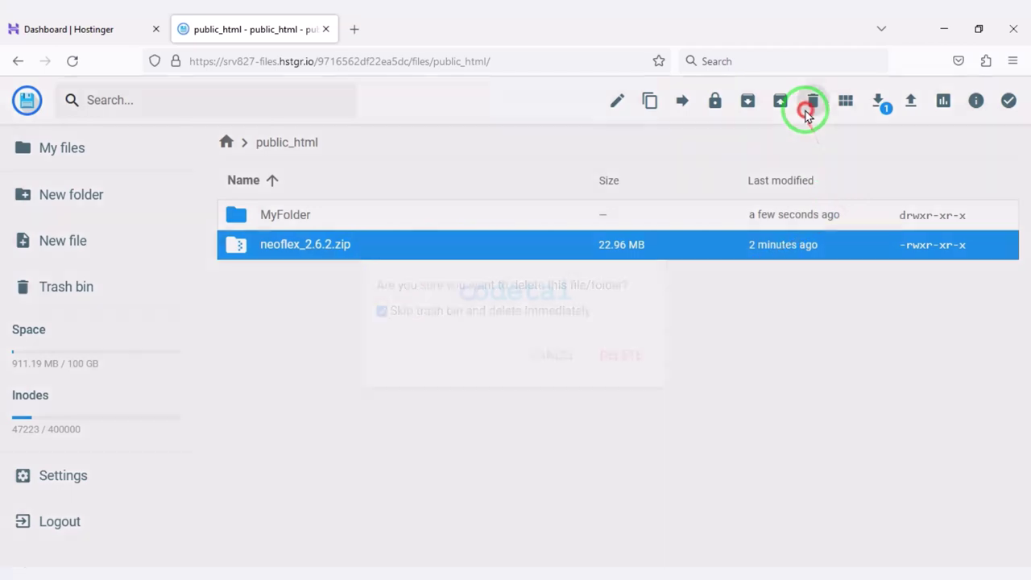
pyautogui.click(622, 352)
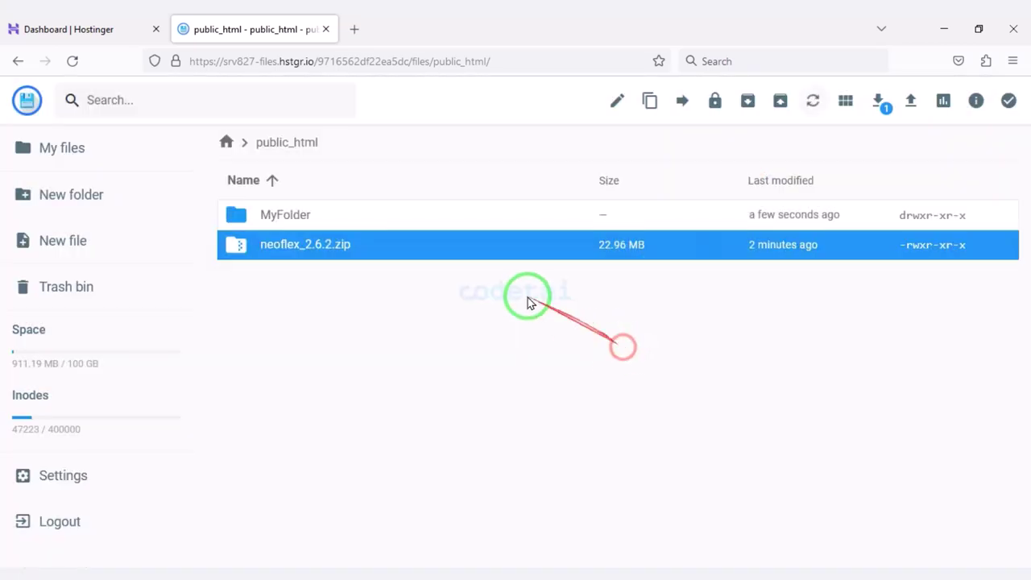
# Move everything in MyFolder/neoflex_2.6.2 up into public_html.
pyautogui.doubleClick(437, 218)
pyautogui.doubleClick(439, 224)
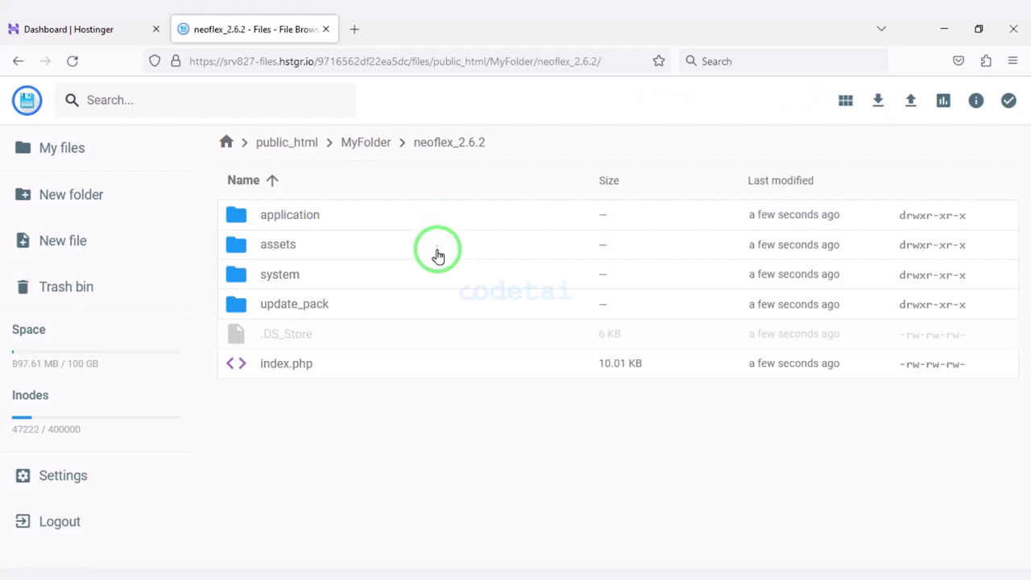
pyautogui.hotkey('ctrl', 'a')
pyautogui.click(744, 103)
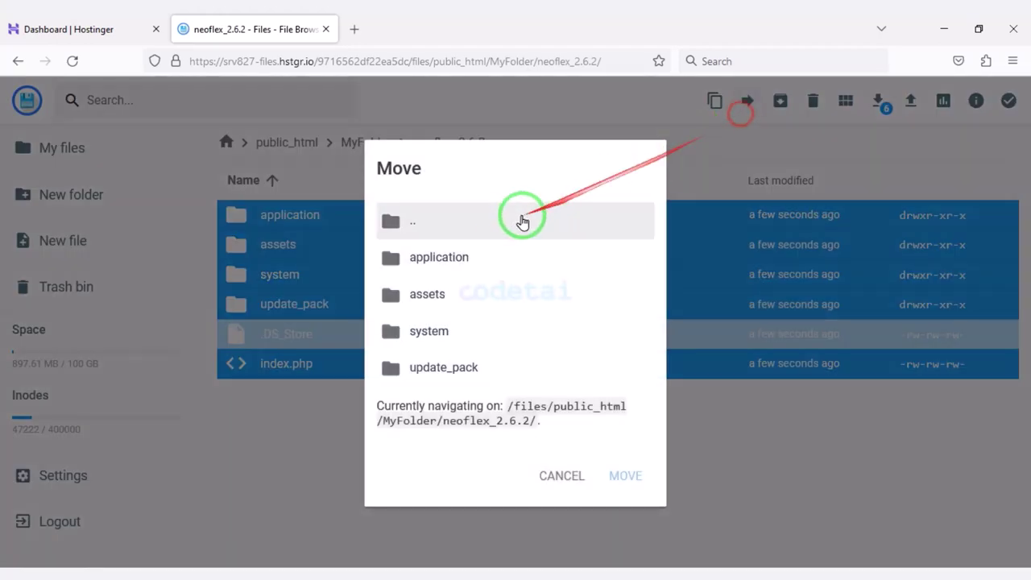
pyautogui.click(502, 224)
pyautogui.click(503, 223)
pyautogui.doubleClick(476, 281)
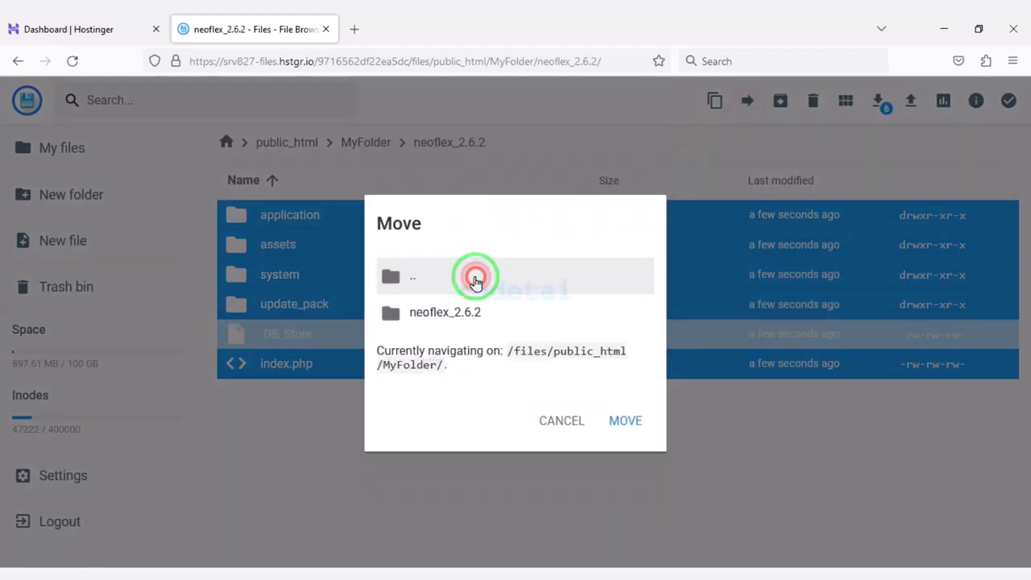
pyautogui.doubleClick(476, 292)
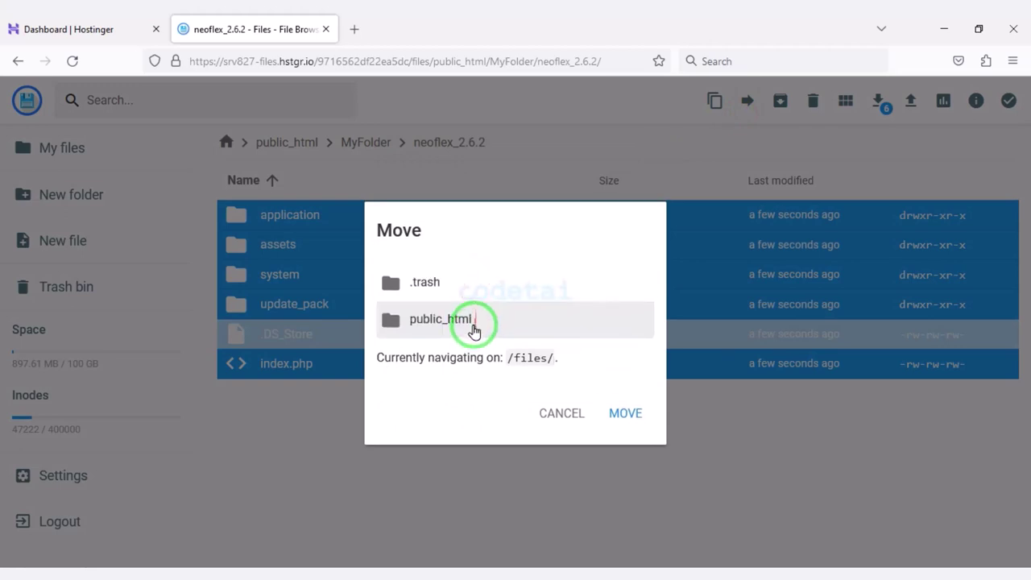
pyautogui.click(476, 322)
pyautogui.click(632, 419)
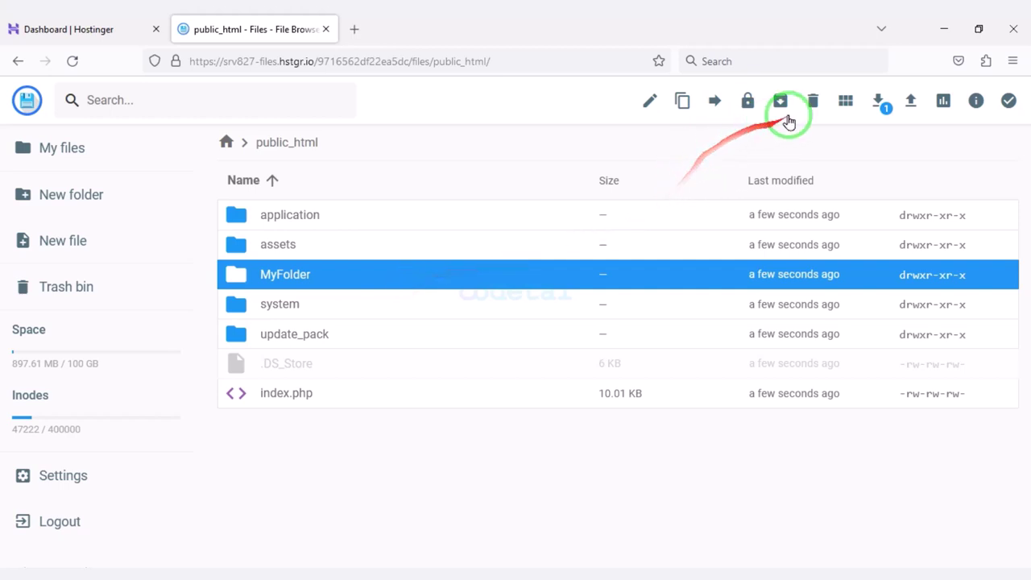
# Delete the now-empty MyFolder and open a new browser tab.
pyautogui.click(805, 106)
pyautogui.click(618, 355)
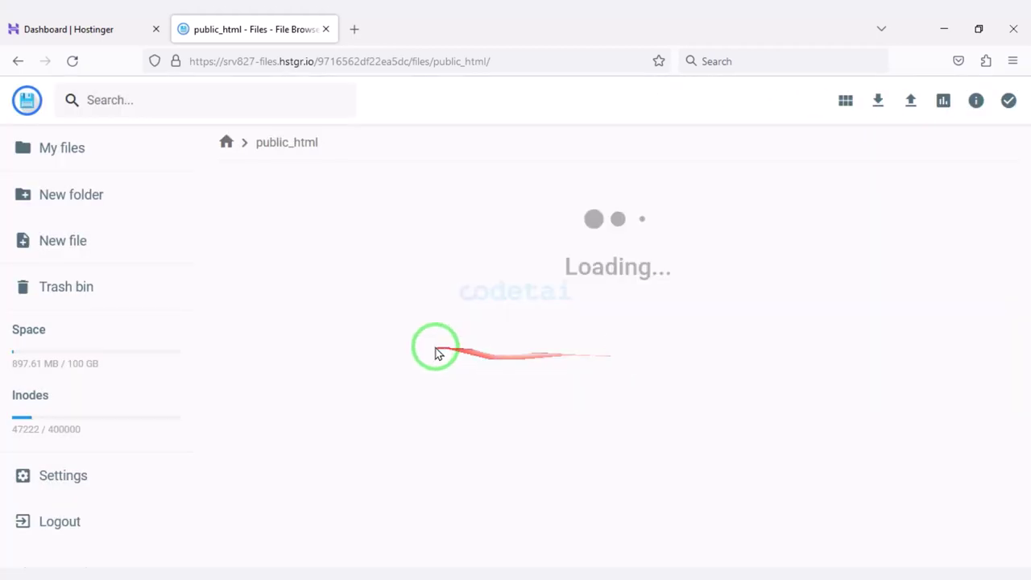
pyautogui.click(355, 28)
# Load codetai.xyz to launch the Neoflex installer's server check.
pyautogui.write('codetai.xyz')
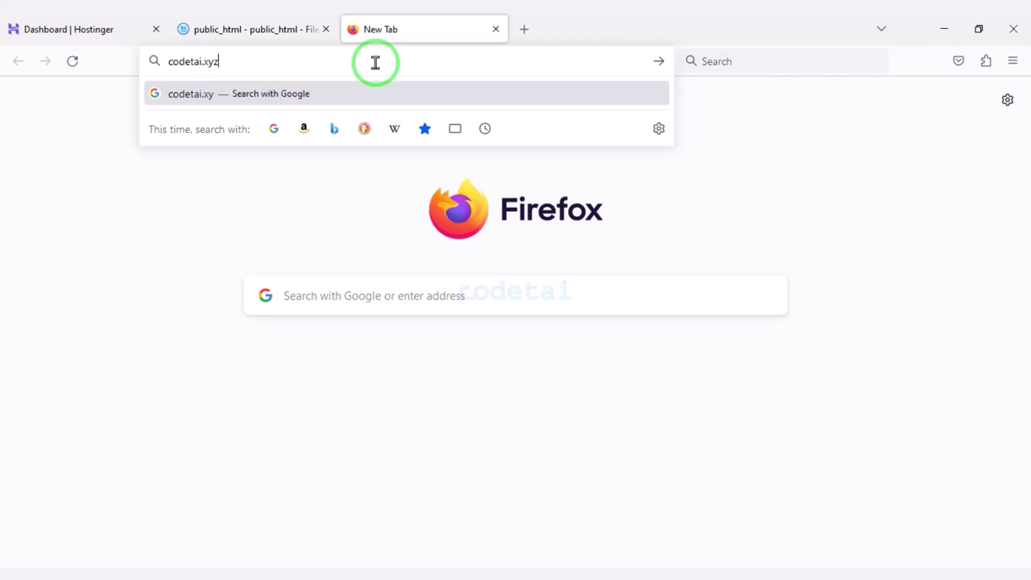
pyautogui.press('Return')
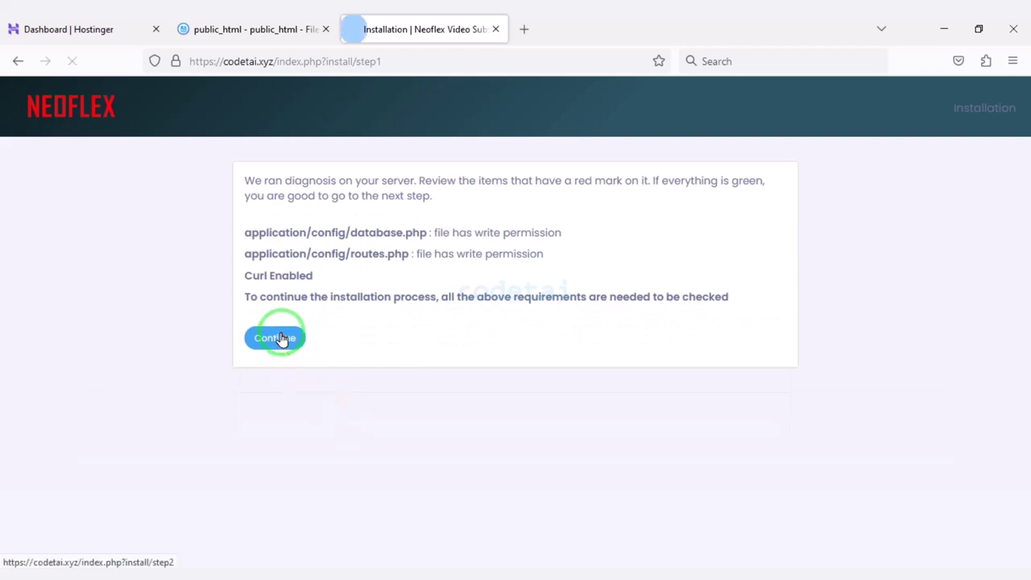
pyautogui.moveTo(228, 148)
pyautogui.mouseDown()
pyautogui.moveTo(851, 280)
pyautogui.moveTo(825, 314)
pyautogui.mouseUp()
# Copy the item purchase code from the license certificate PDF and submit it in the installer.
pyautogui.hotkey('alt', 'Tab')
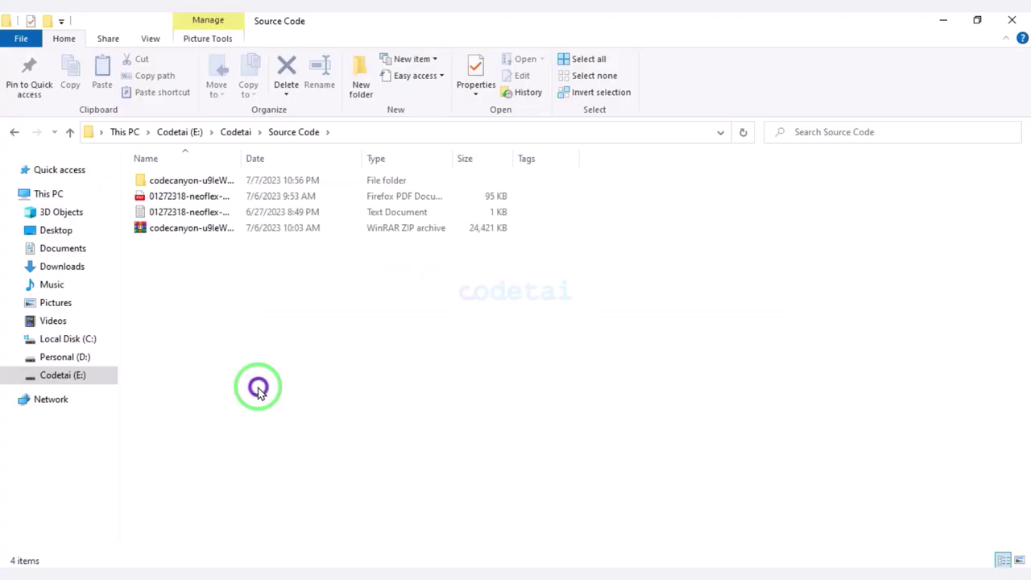
pyautogui.click(197, 197)
pyautogui.doubleClick(197, 197)
pyautogui.doubleClick(405, 428)
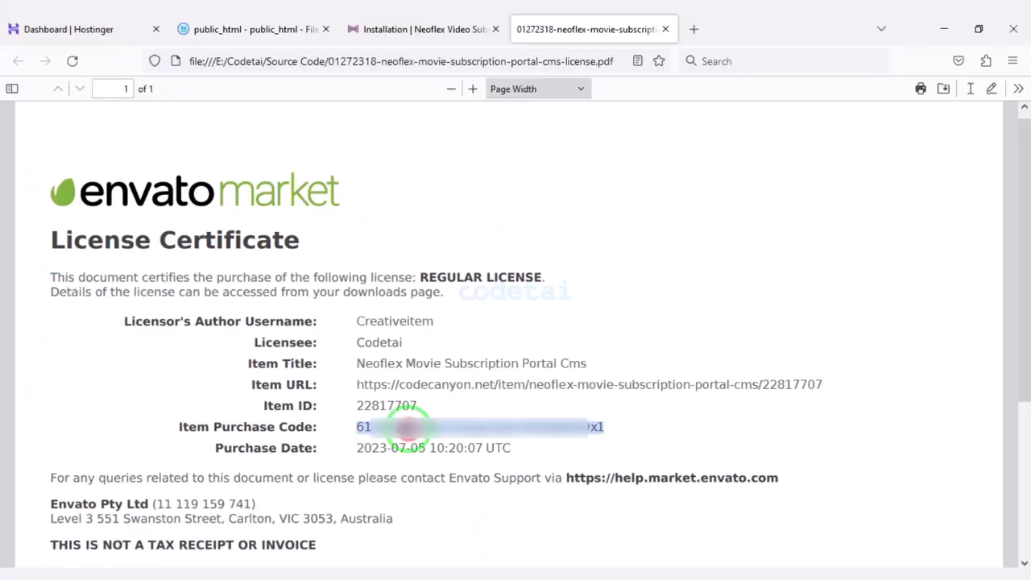
pyautogui.rightClick(405, 428)
pyautogui.click(426, 247)
pyautogui.click(436, 29)
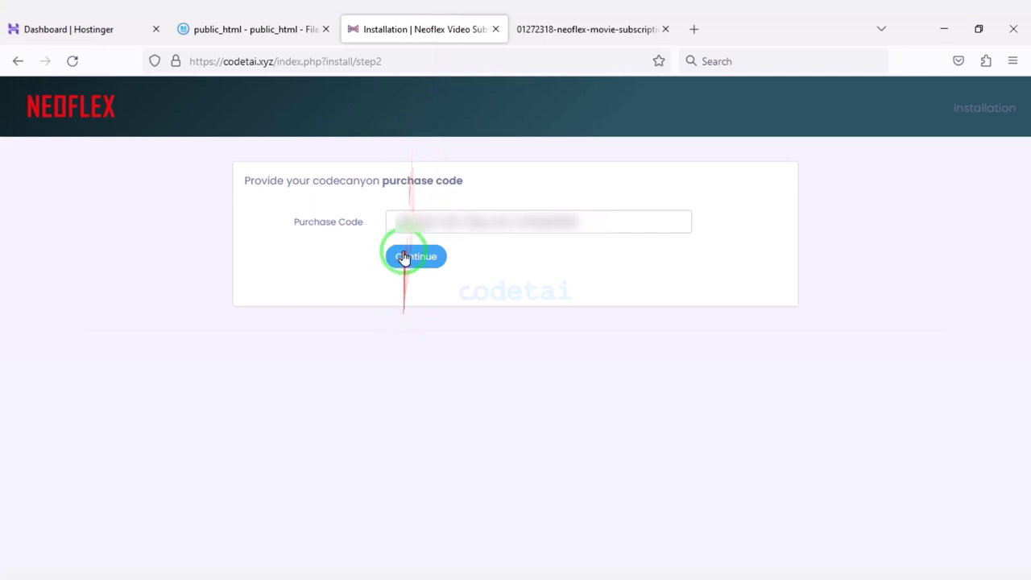
pyautogui.click(403, 256)
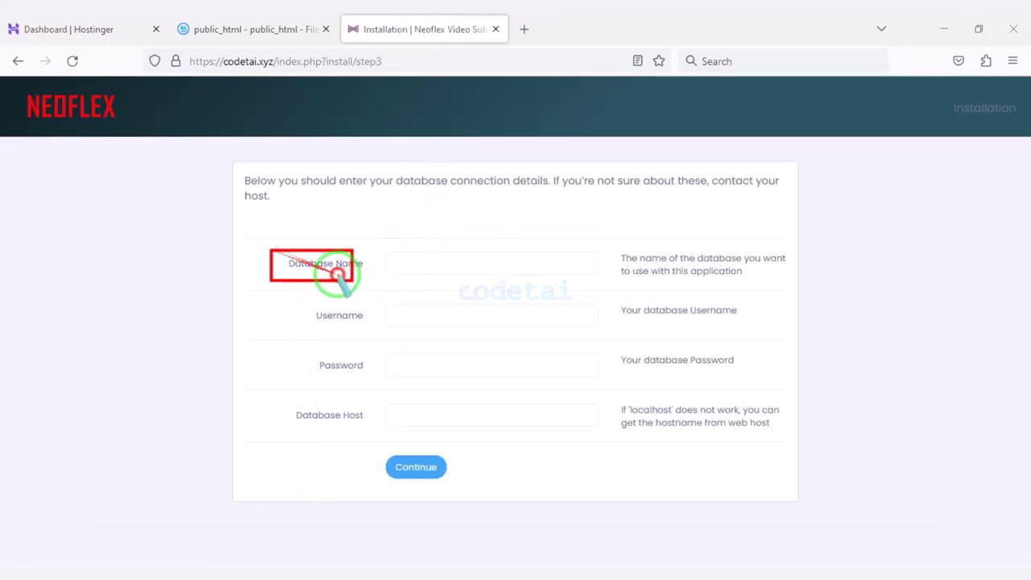
# Reach the installer's database details form, then return to the Hostinger dashboard.
pyautogui.moveTo(338, 275)
pyautogui.mouseDown()
pyautogui.moveTo(689, 457)
pyautogui.moveTo(792, 453)
pyautogui.mouseUp()
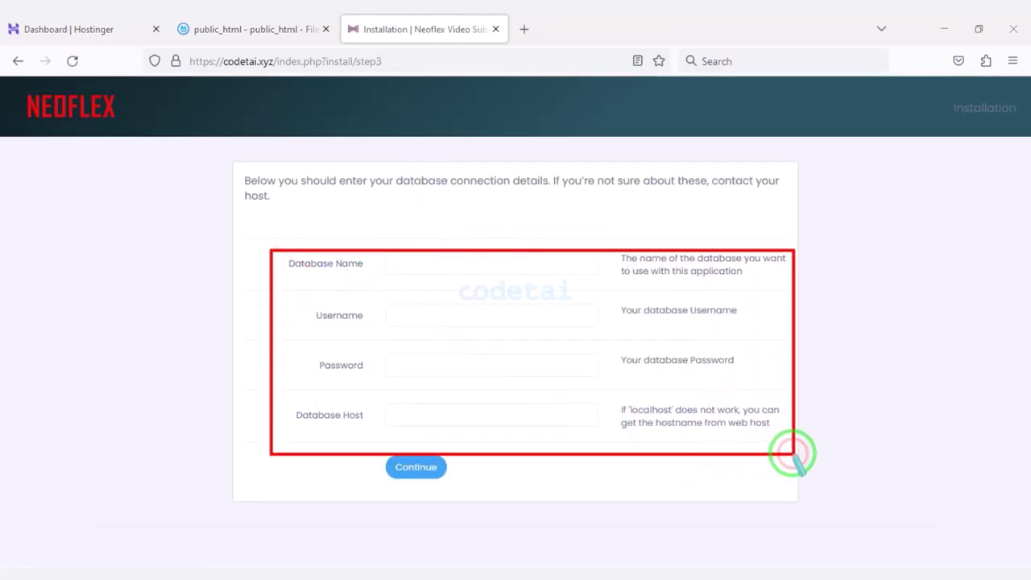
pyautogui.click(398, 454)
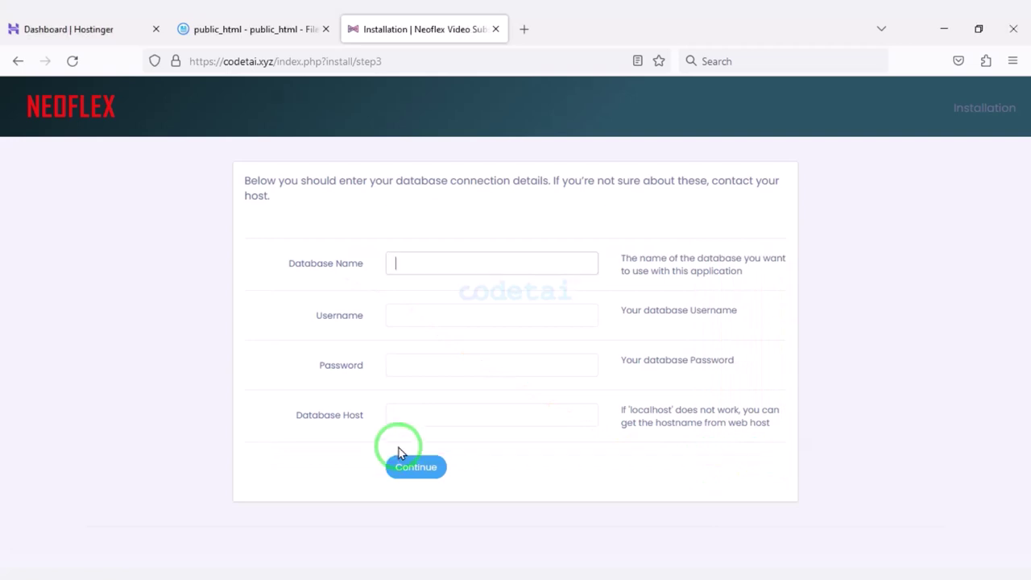
pyautogui.click(93, 29)
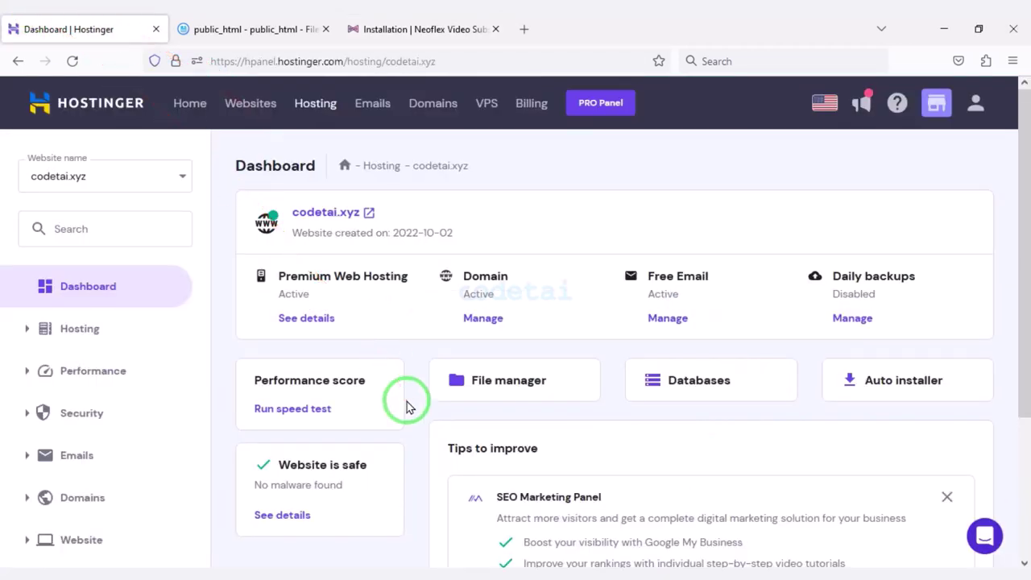
# Create MySQL database codetai with user usercodetai and a generated, copied password.
pyautogui.scroll(-2, 415, 469)
pyautogui.click(707, 301)
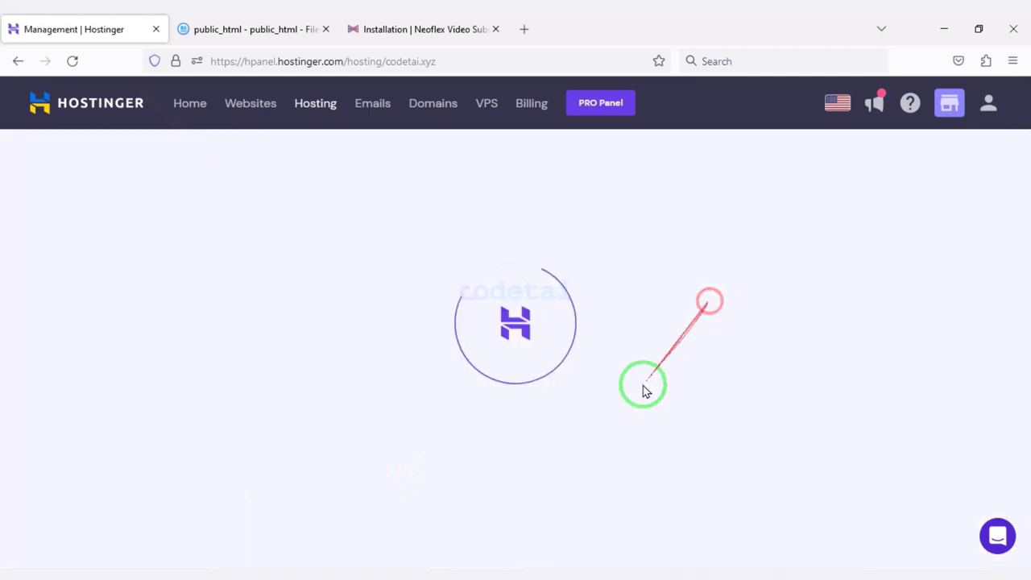
pyautogui.click(559, 271)
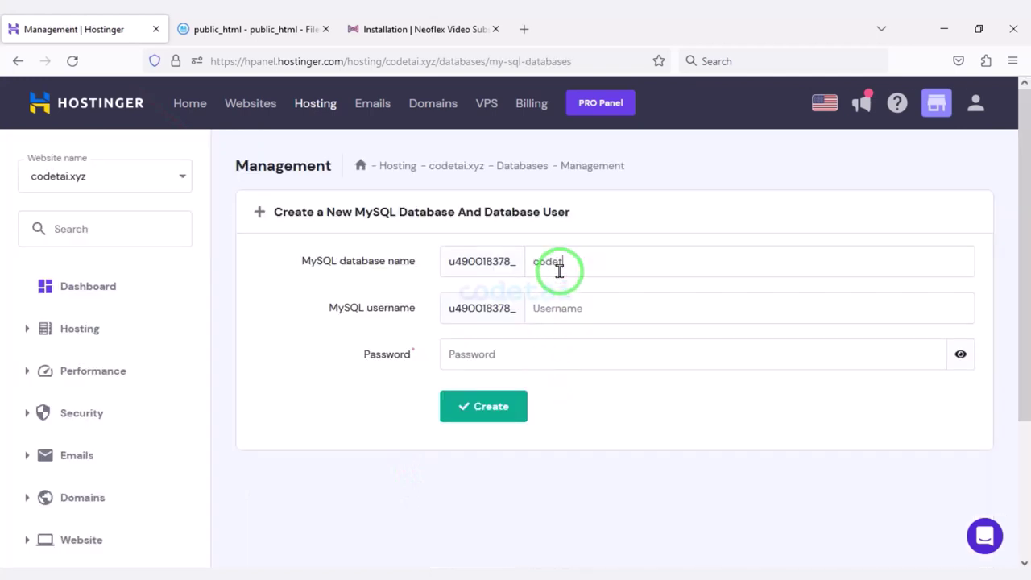
pyautogui.write('usercodetai')
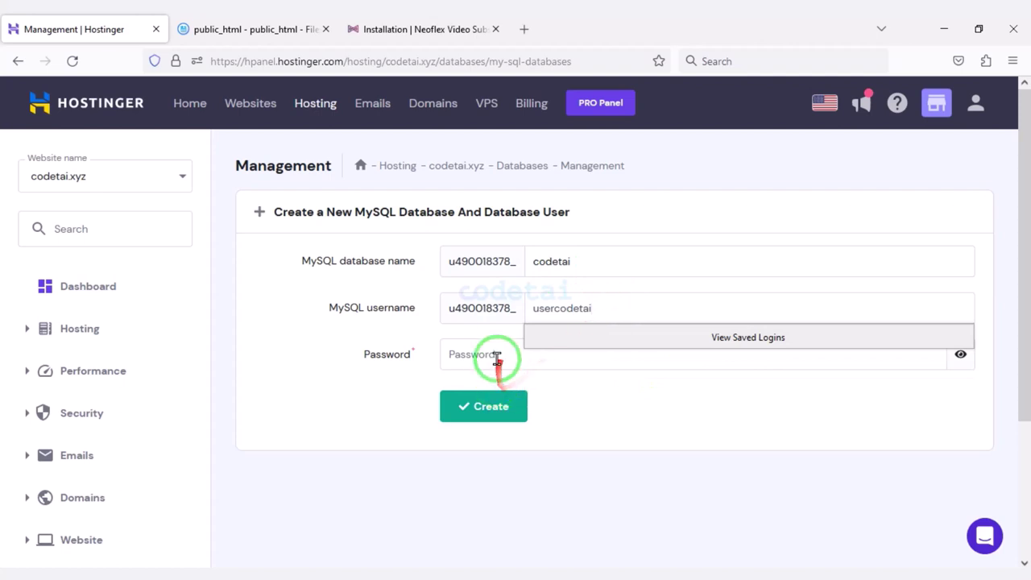
pyautogui.click(925, 351)
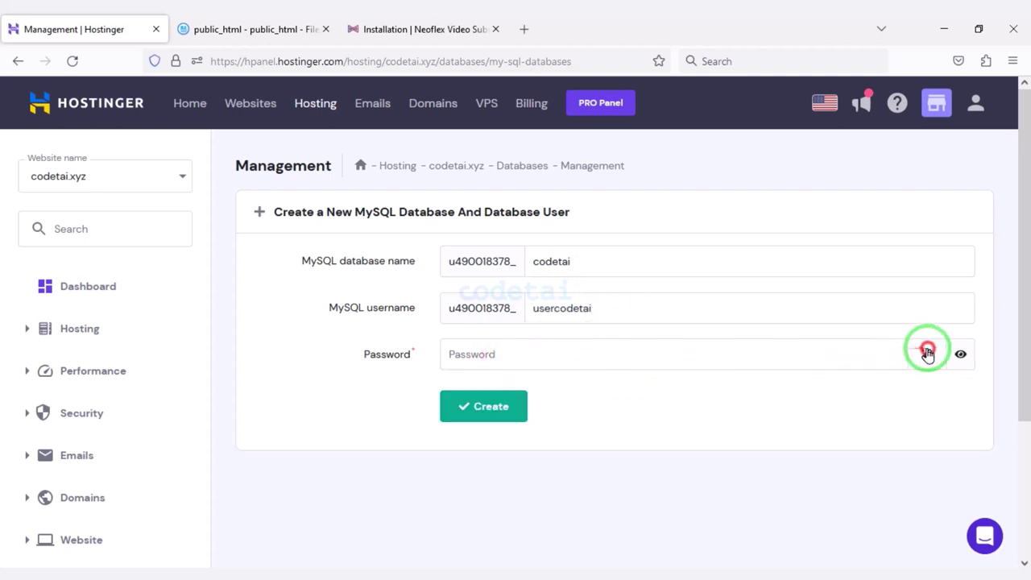
pyautogui.moveTo(505, 354); pyautogui.dragTo(398, 351)
pyautogui.rightClick(483, 358)
pyautogui.click(518, 153)
pyautogui.click(522, 404)
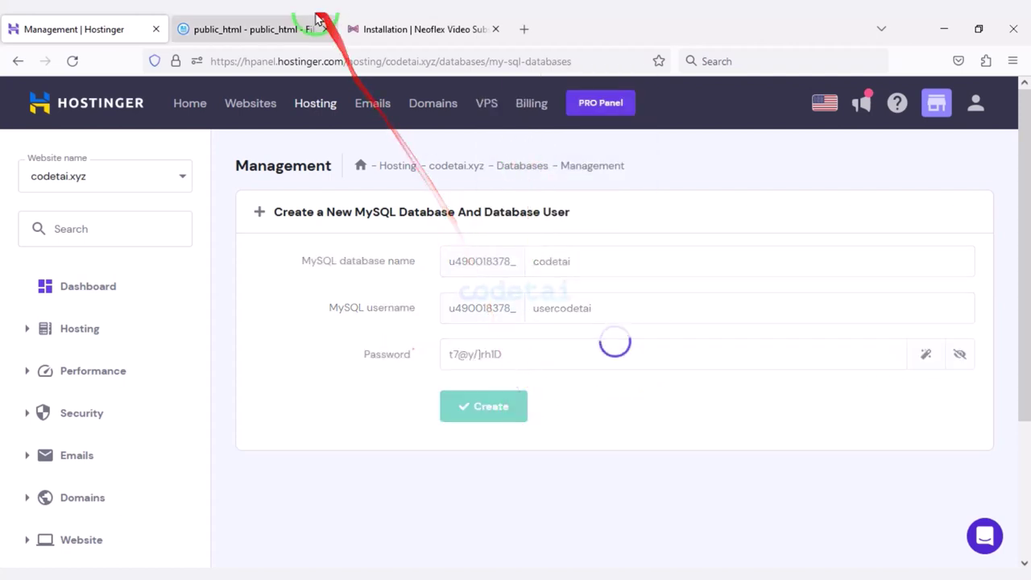
# Paste the generated database password into the installer's Password field.
pyautogui.click(415, 29)
pyautogui.rightClick(427, 365)
pyautogui.click(465, 231)
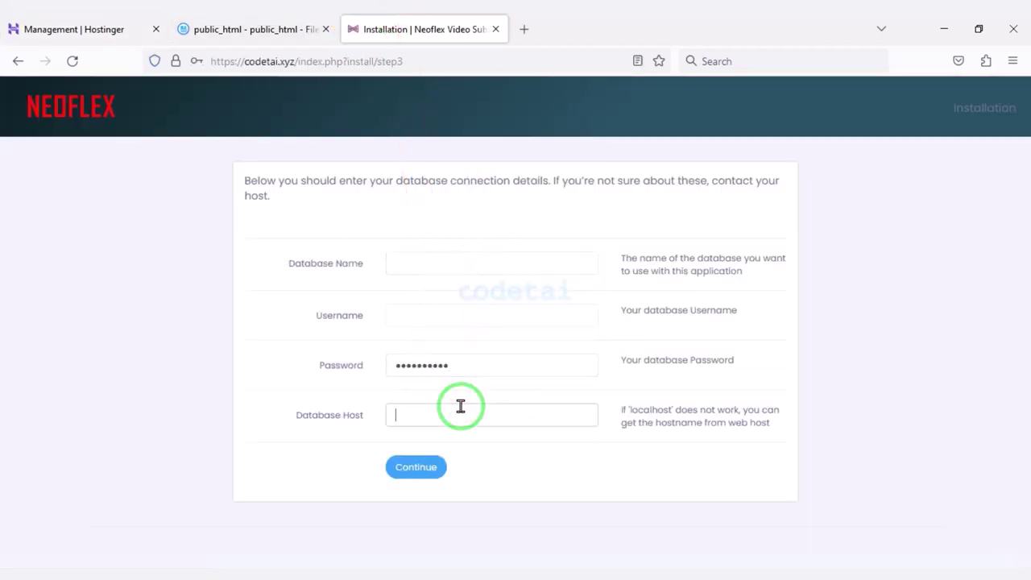
# Copy the full database name from Hostinger into the installer's Database Name field.
pyautogui.click(73, 29)
pyautogui.moveTo(299, 406); pyautogui.dragTo(268, 407)
pyautogui.rightClick(306, 405)
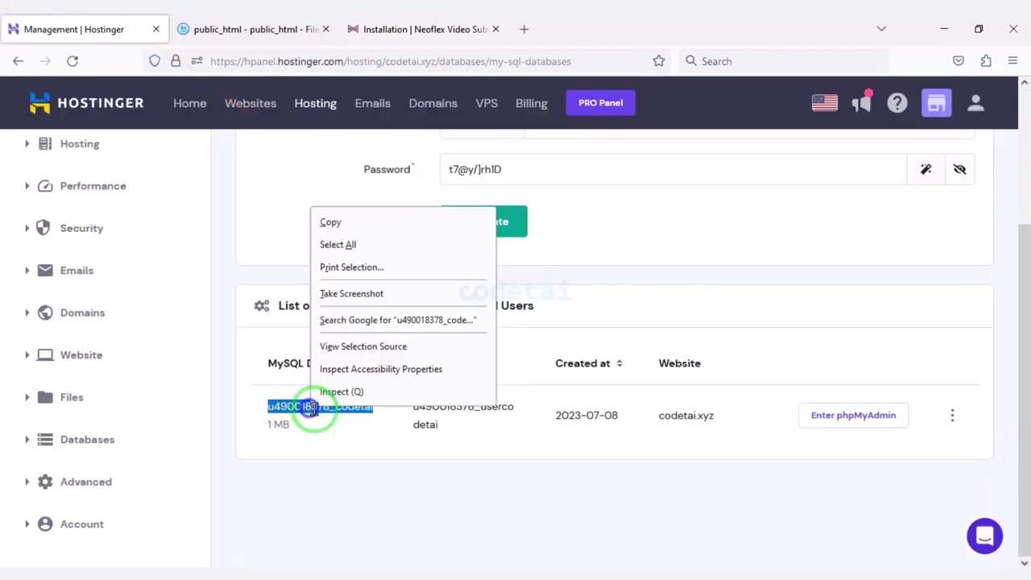
pyautogui.click(330, 223)
pyautogui.click(375, 20)
pyautogui.rightClick(430, 262)
pyautogui.click(463, 401)
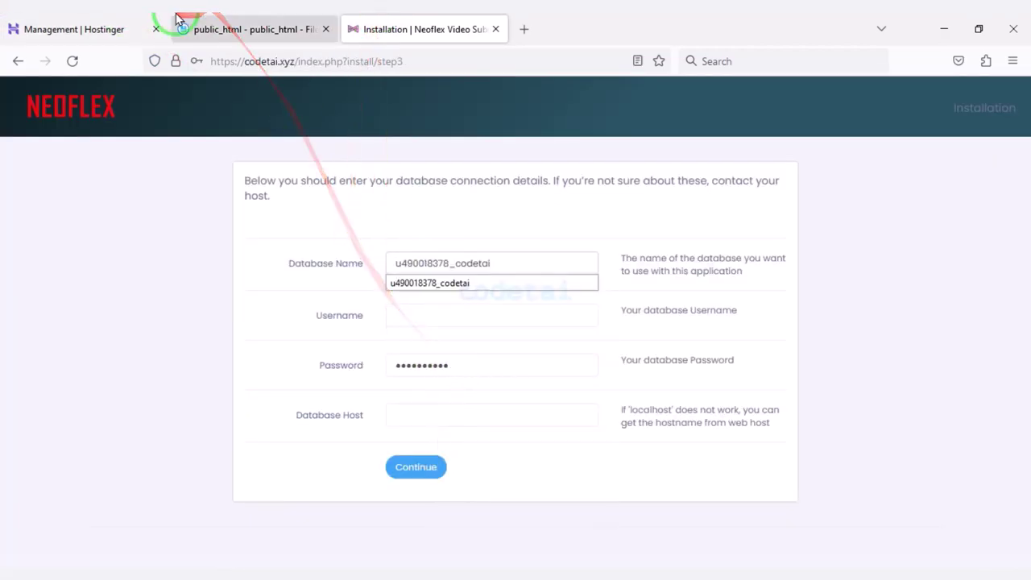
# Fill in the MySQL user name and localhost as host, then submit to connect.
pyautogui.click(77, 29)
pyautogui.doubleClick(434, 407)
pyautogui.rightClick(439, 408)
pyautogui.click(460, 217)
pyautogui.click(414, 29)
pyautogui.rightClick(421, 312)
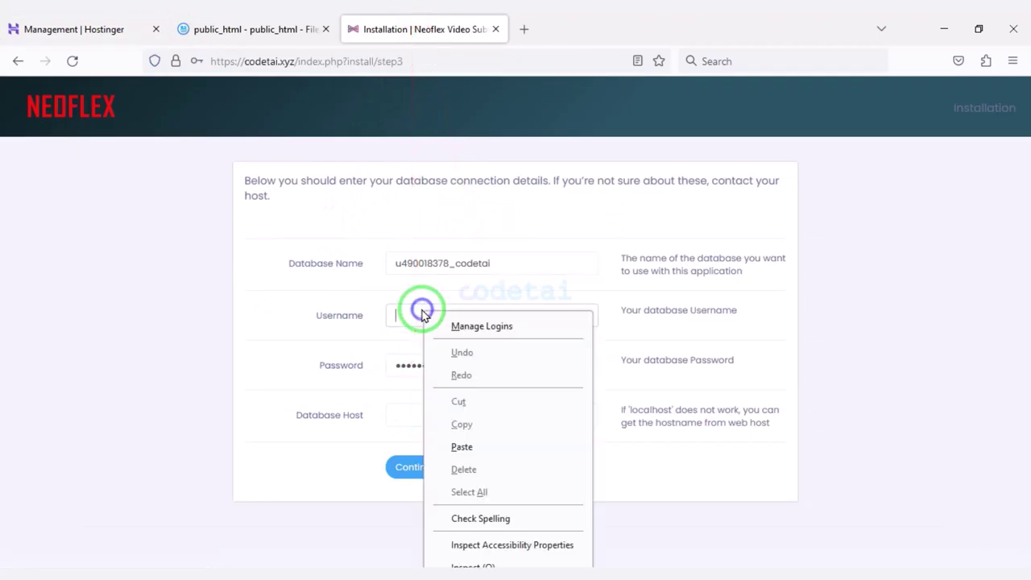
pyautogui.click(427, 444)
pyautogui.click(462, 413)
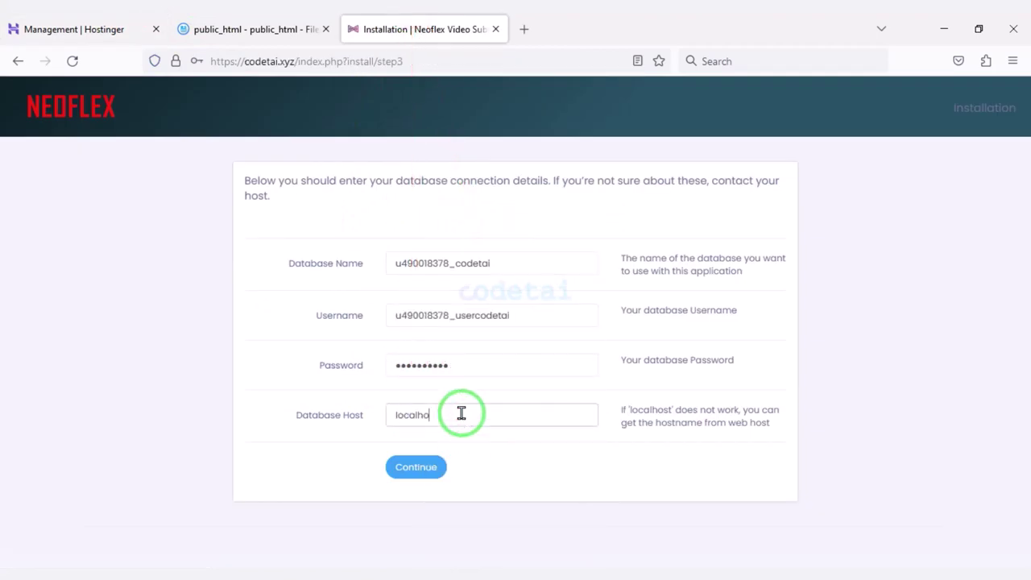
pyautogui.click(410, 470)
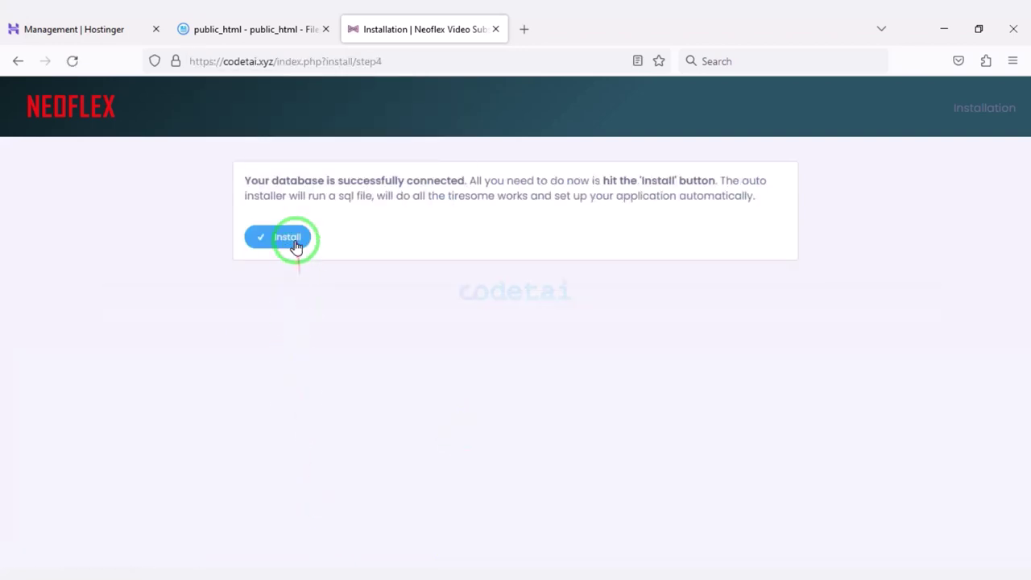
# Install Neoflex with system name Codetai and the admin's email and password, reaching the login page.
pyautogui.click(291, 239)
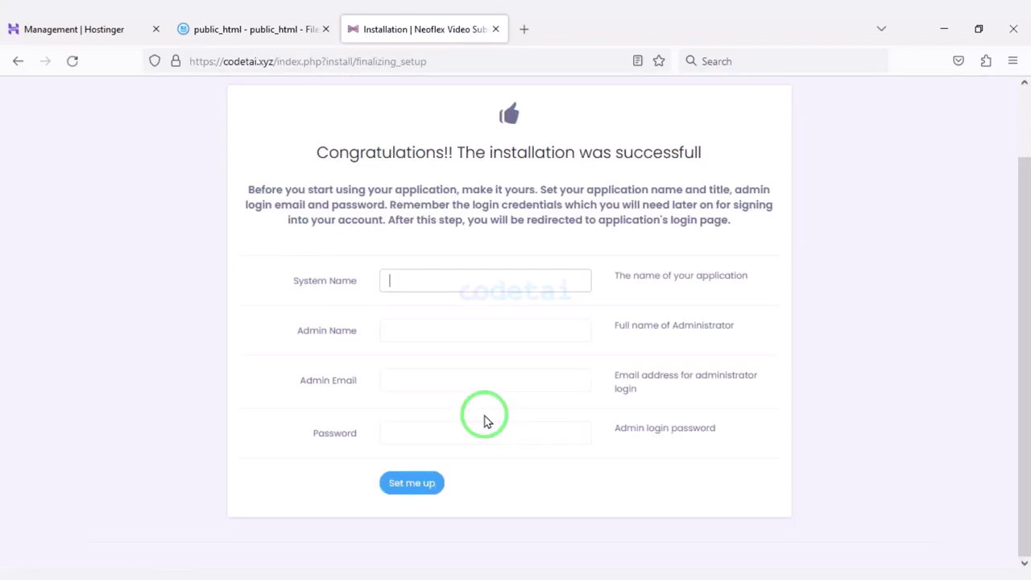
pyautogui.click(462, 278)
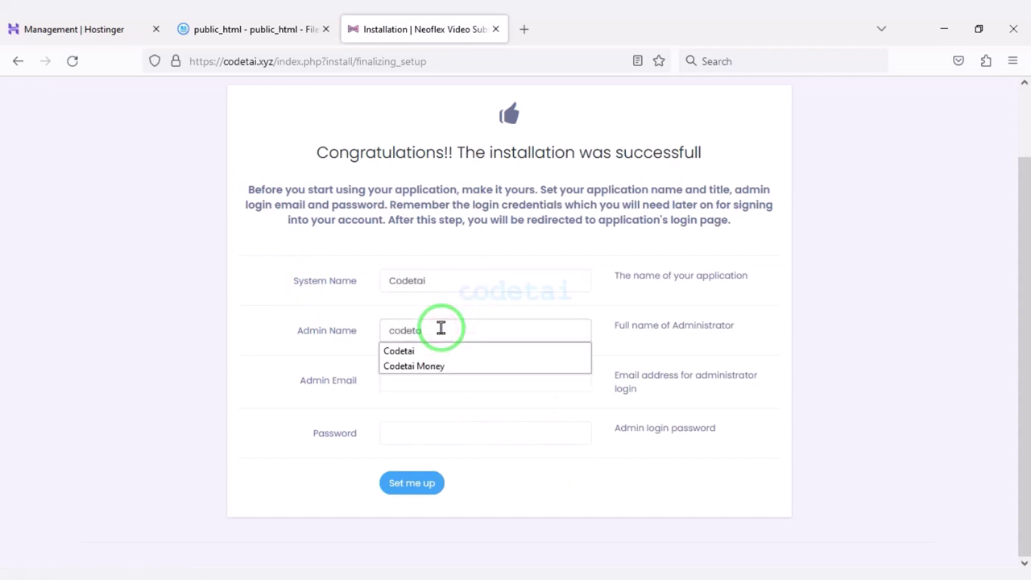
pyautogui.click(430, 385)
pyautogui.write('t')
pyautogui.click(432, 397)
pyautogui.click(432, 425)
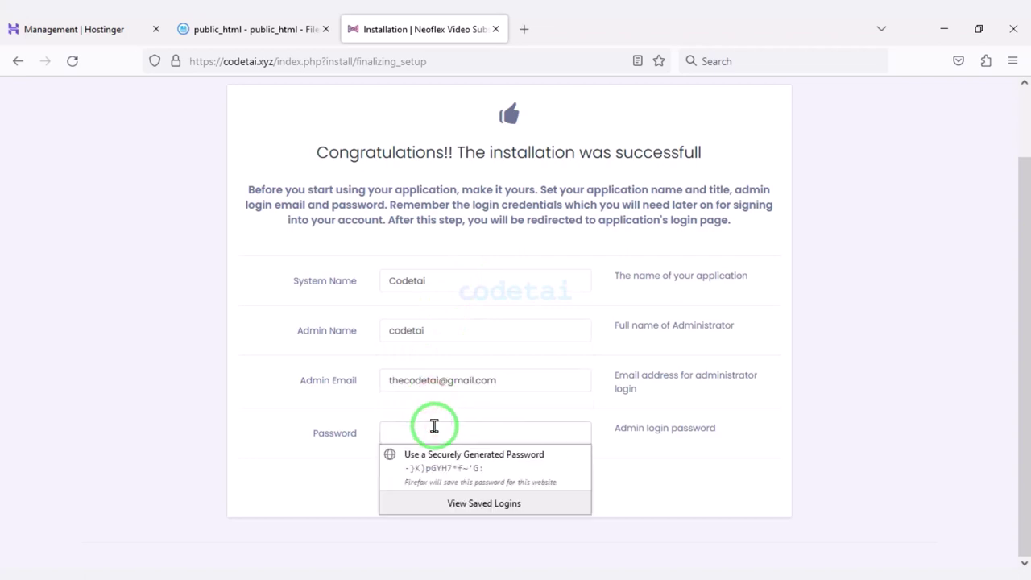
pyautogui.write('12')
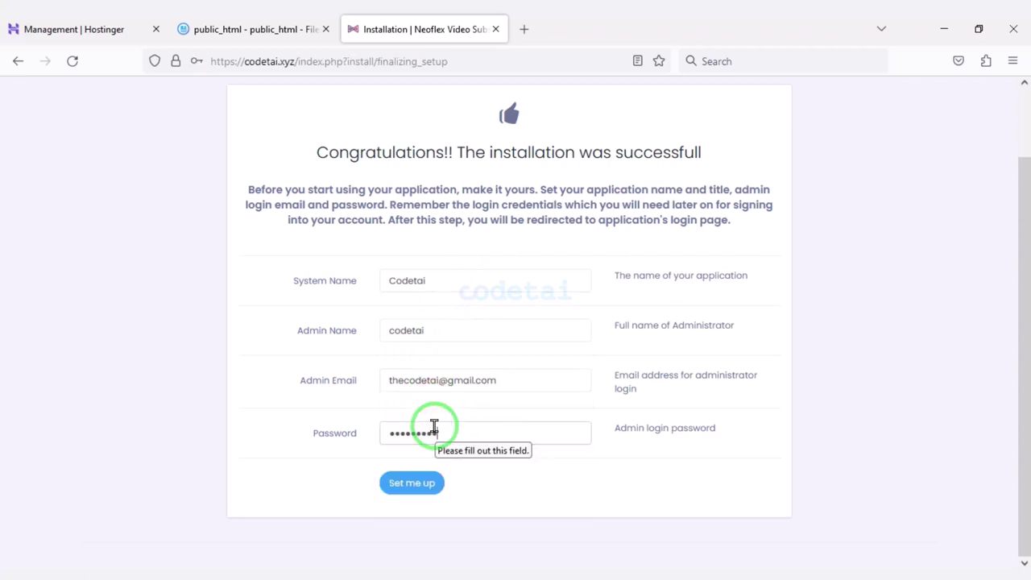
pyautogui.click(411, 488)
pyautogui.click(395, 251)
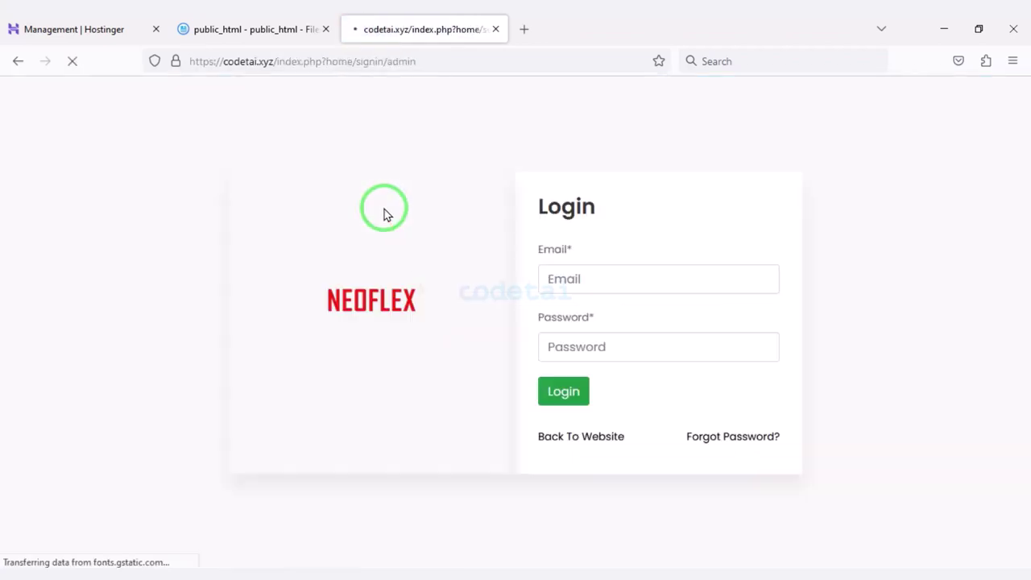
pyautogui.click(626, 276)
# Sign in with the saved admin email and the admin password.
pyautogui.write('t')
pyautogui.click(633, 299)
pyautogui.click(610, 345)
pyautogui.write('1')
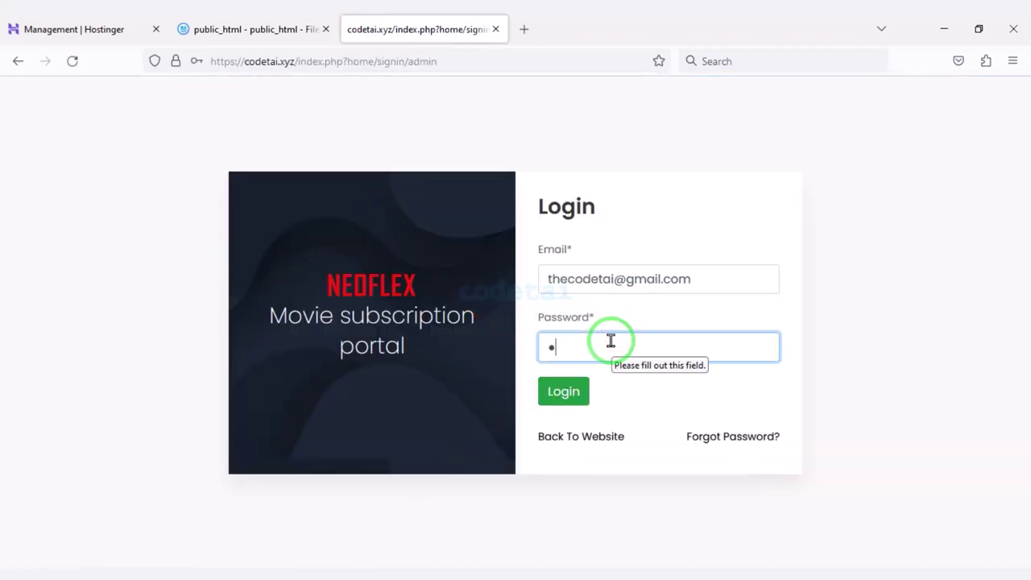
pyautogui.click(564, 391)
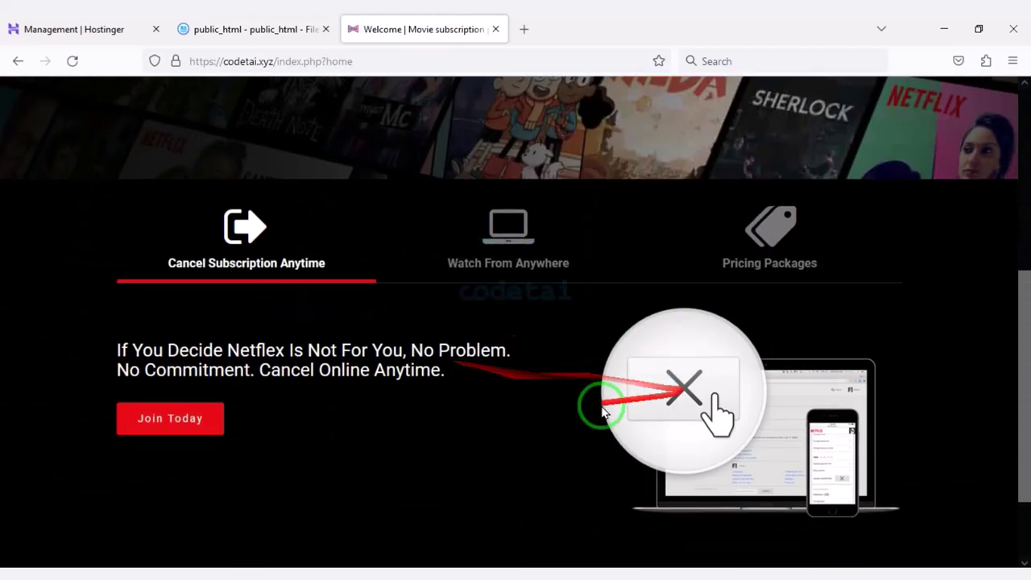
# Browse the Watch From Anywhere feature and the pricing packages section.
pyautogui.scroll(-3, 644, 427)
pyautogui.scroll(4, 483, 322)
pyautogui.click(483, 294)
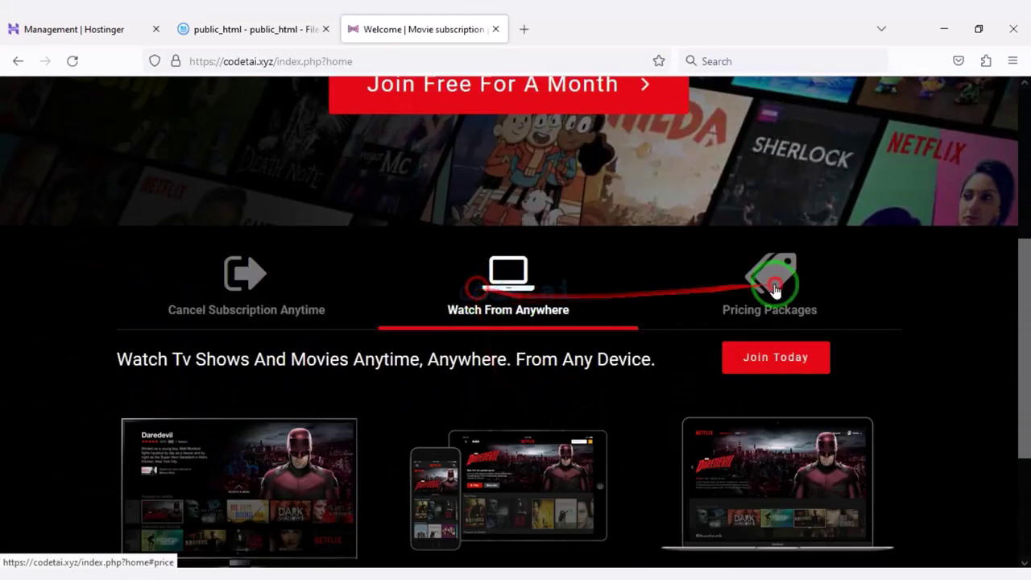
pyautogui.click(773, 282)
pyautogui.scroll(-1, 564, 406)
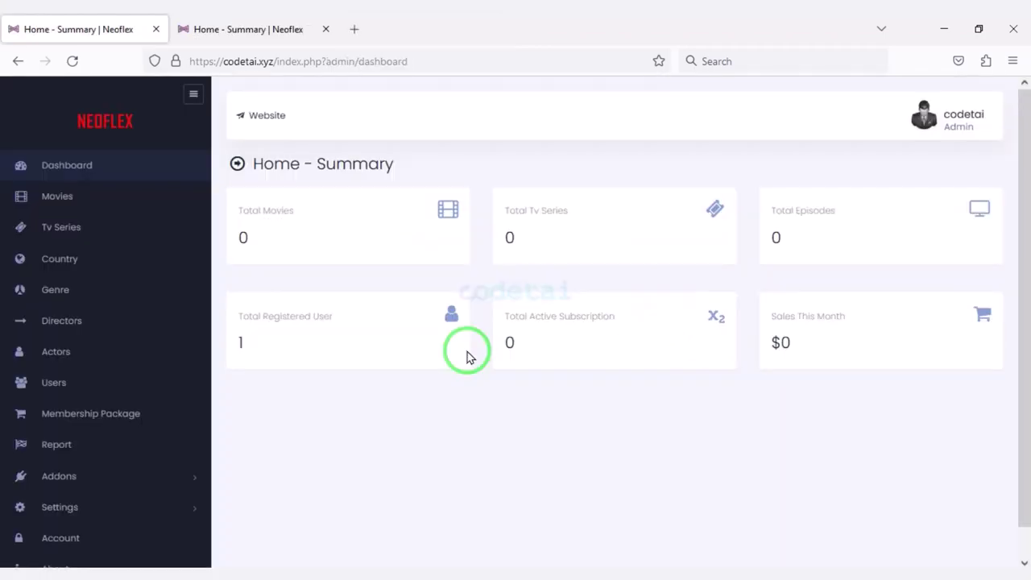
pyautogui.scroll(-1, 467, 351)
pyautogui.scroll(1, 231, 322)
pyautogui.scroll(-1, 508, 408)
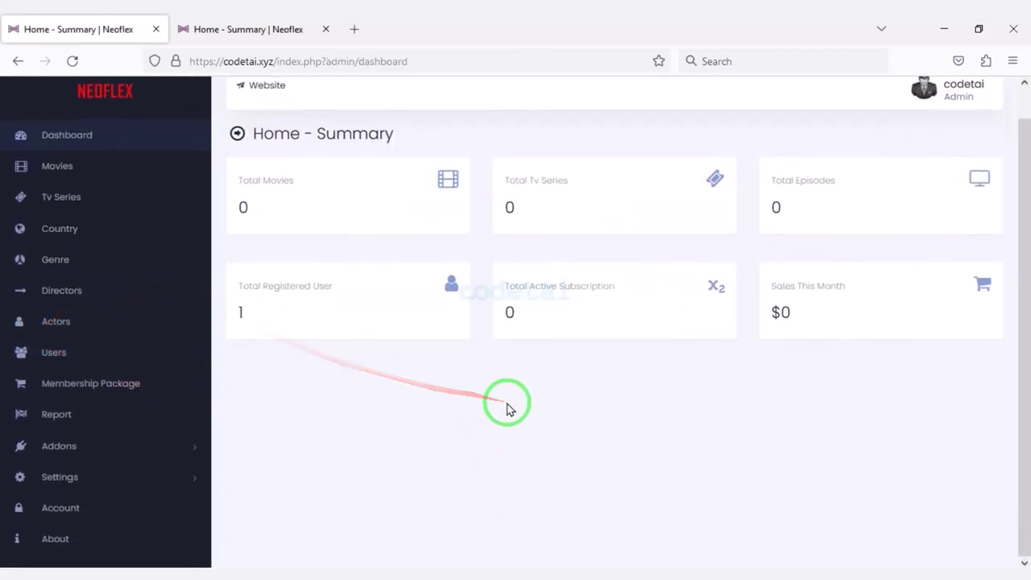
pyautogui.scroll(1, 507, 409)
pyautogui.scroll(1, 507, 409)
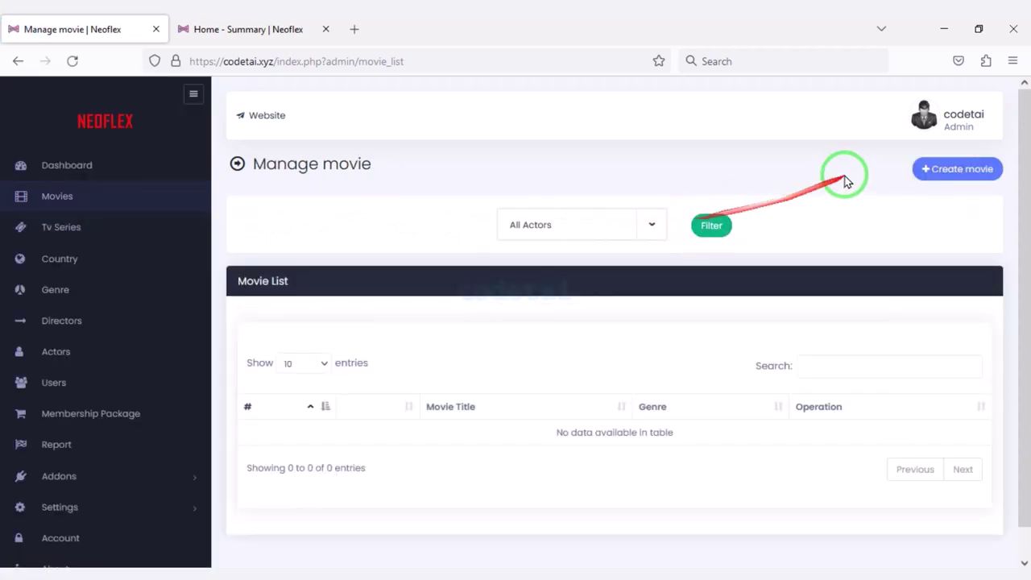
# Preview the Create movie form and the add-subtitle form for Sabrina.
pyautogui.click(927, 167)
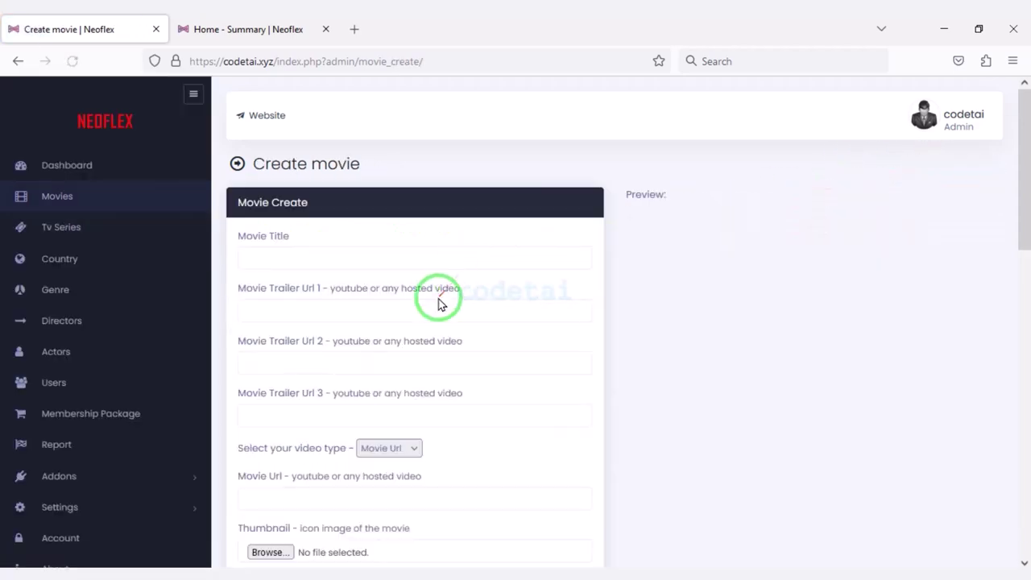
pyautogui.scroll(-2, 428, 317)
pyautogui.scroll(-3, 334, 392)
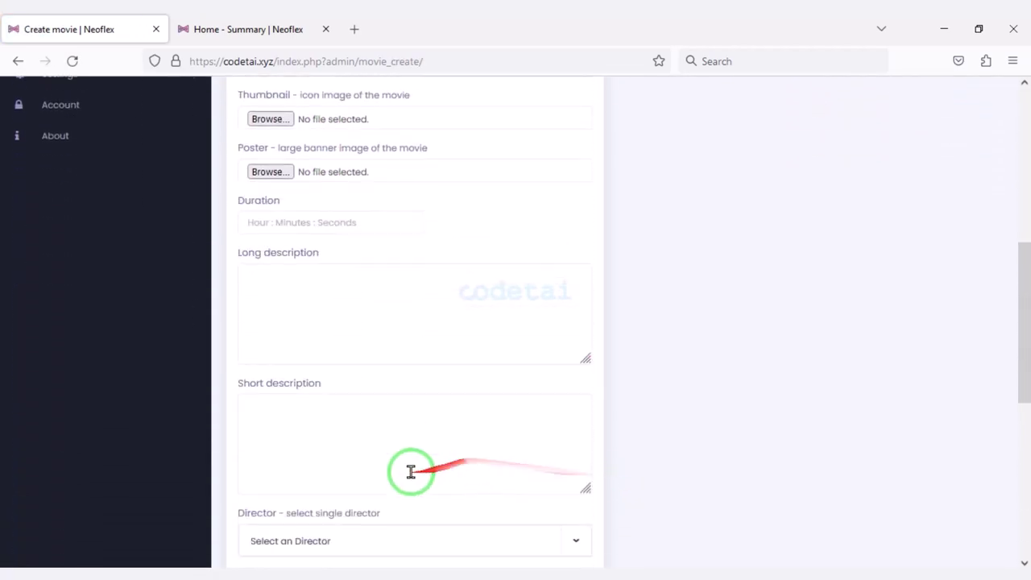
pyautogui.scroll(-5, 411, 471)
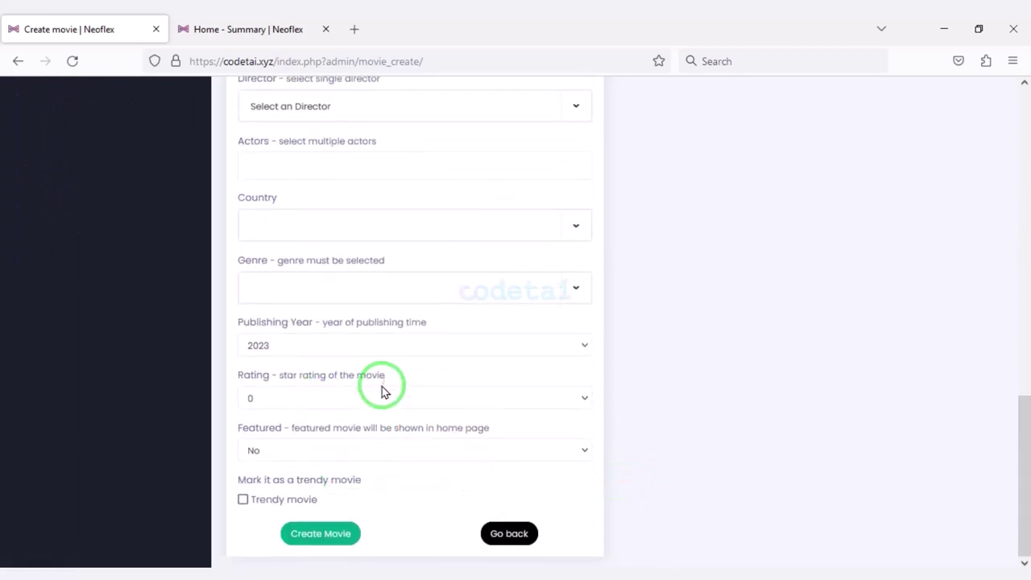
pyautogui.scroll(10, 411, 451)
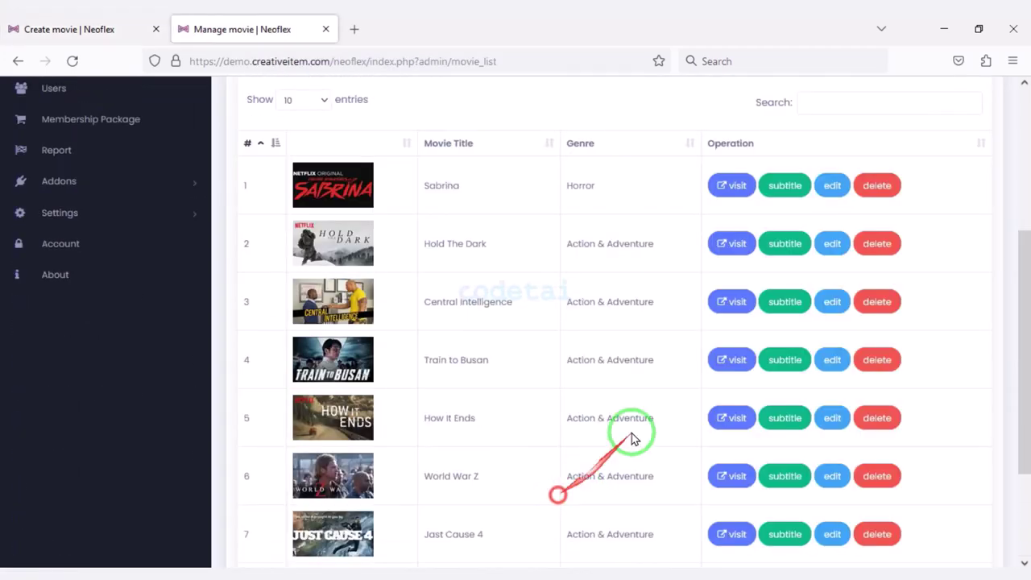
pyautogui.click(787, 189)
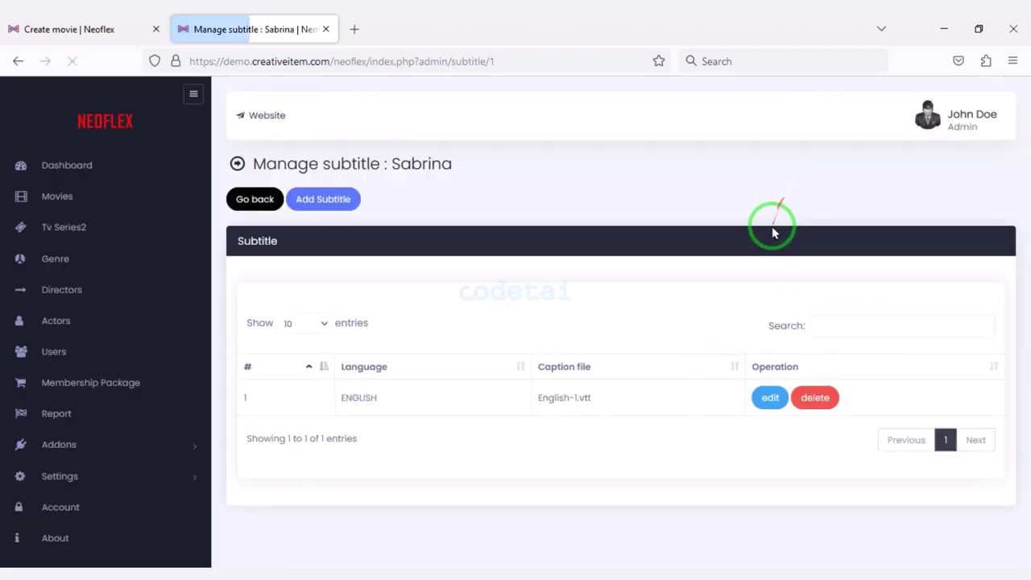
pyautogui.click(344, 199)
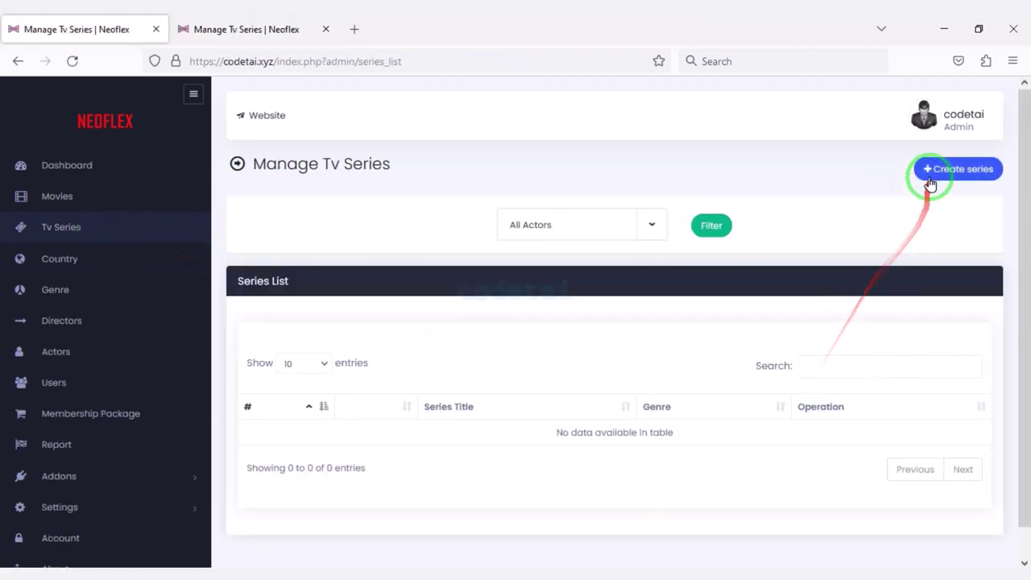
# Preview the form for creating a TV series.
pyautogui.click(932, 169)
pyautogui.scroll(-6, 329, 379)
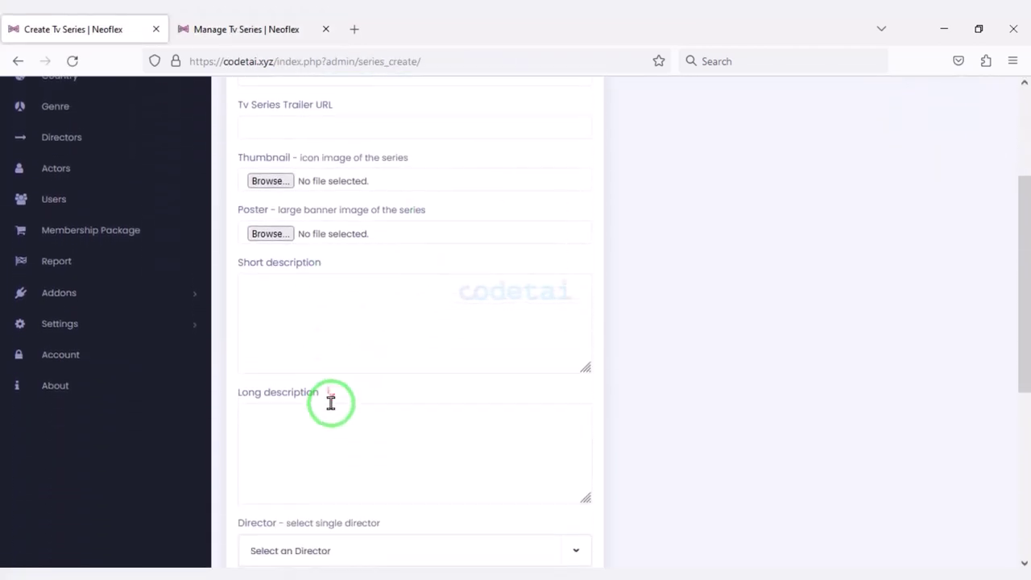
pyautogui.scroll(-1, 339, 426)
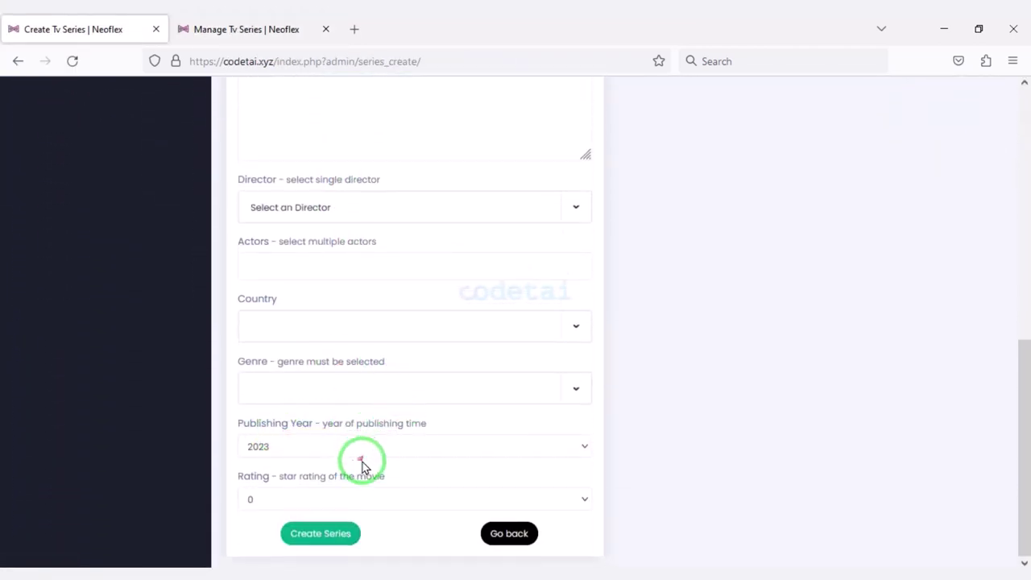
pyautogui.scroll(5, 403, 472)
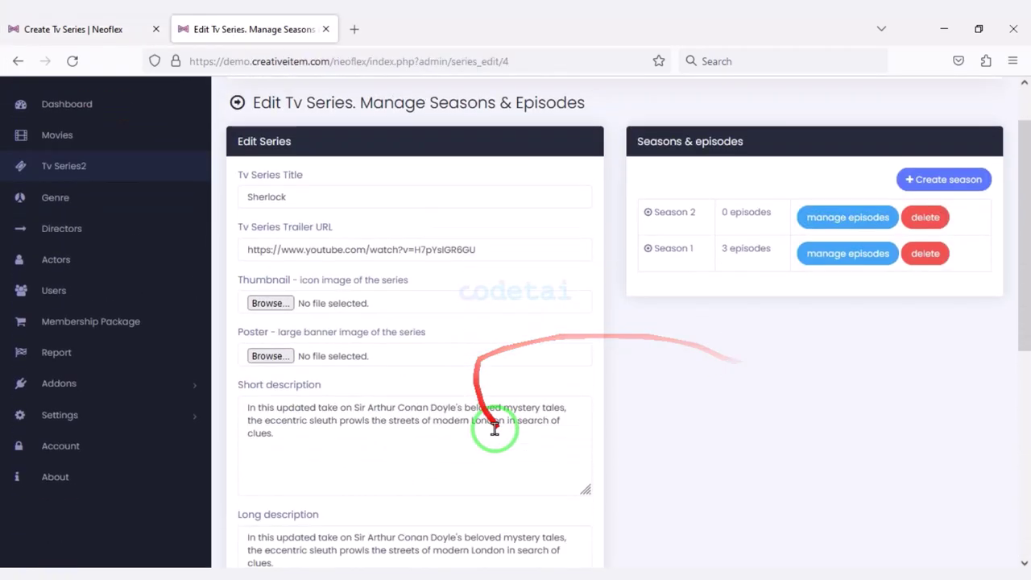
pyautogui.scroll(-5, 494, 429)
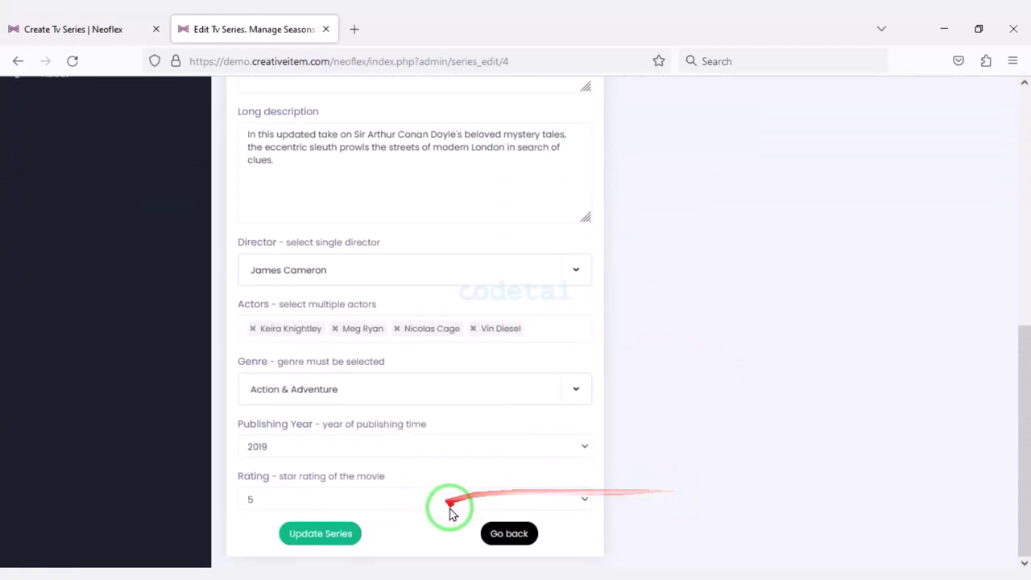
pyautogui.scroll(6, 558, 486)
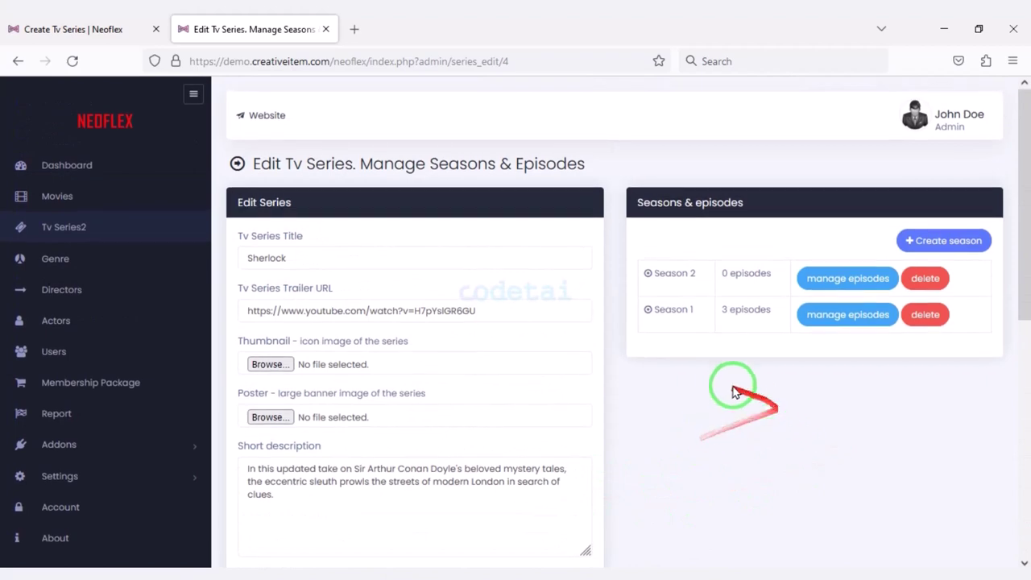
pyautogui.scroll(-3, 543, 437)
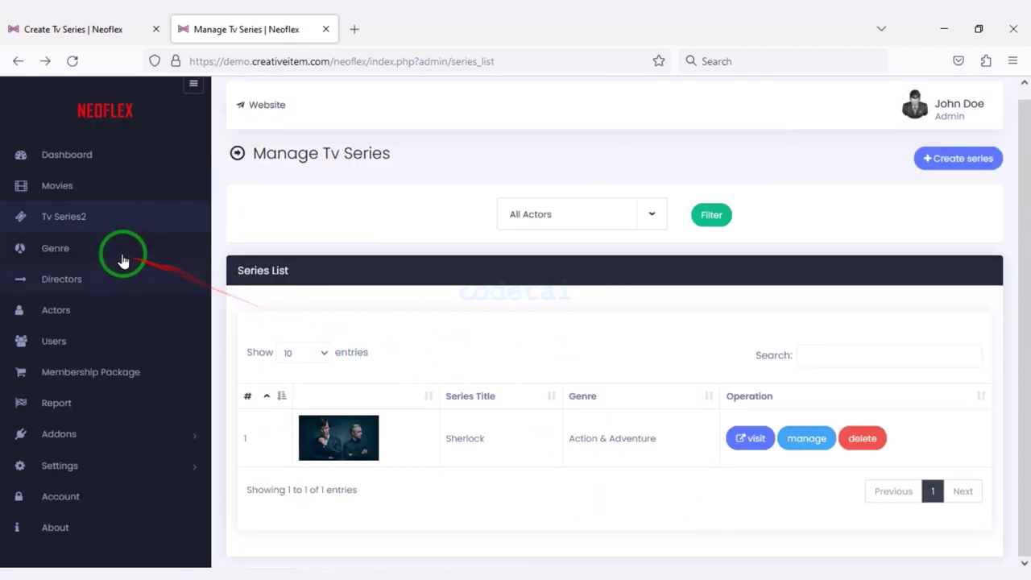
# Save a genre from the genre form, leaving ACTION & ADVENTURE in the genre list.
pyautogui.click(121, 252)
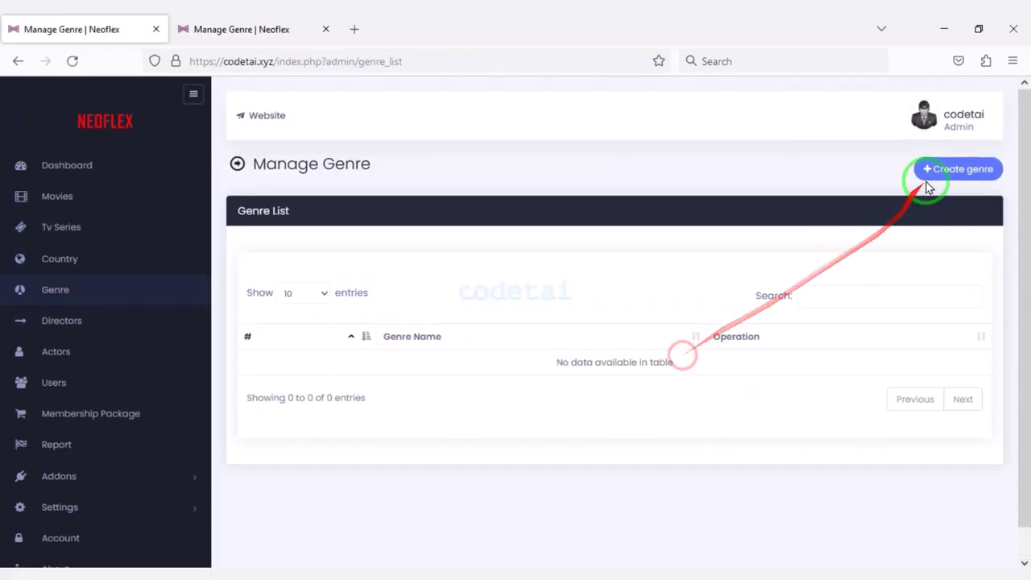
pyautogui.click(928, 182)
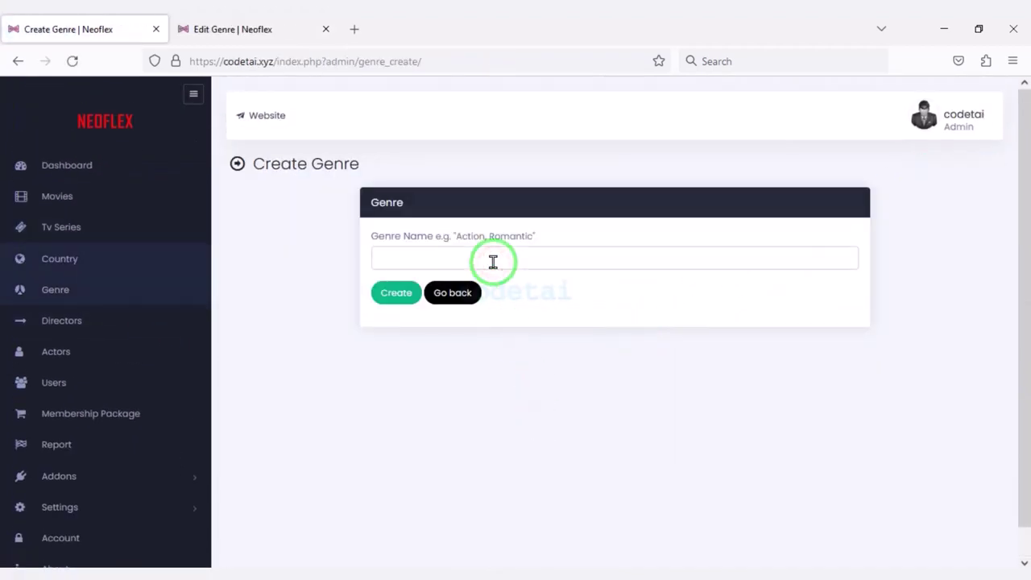
pyautogui.click(405, 292)
pyautogui.scroll(-1, 483, 370)
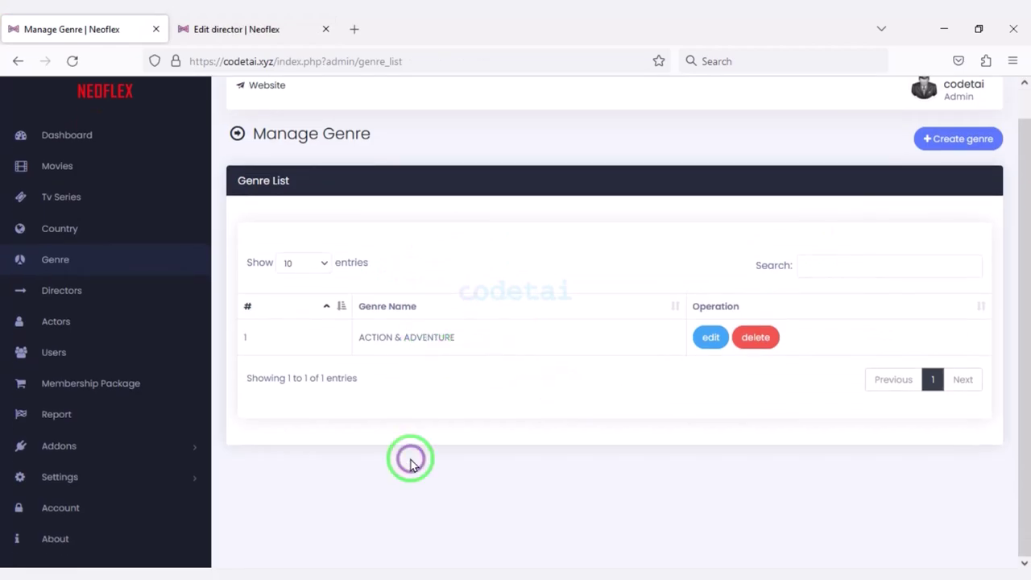
# Preview the Create Director and Create actor forms, then view the Users list.
pyautogui.click(119, 300)
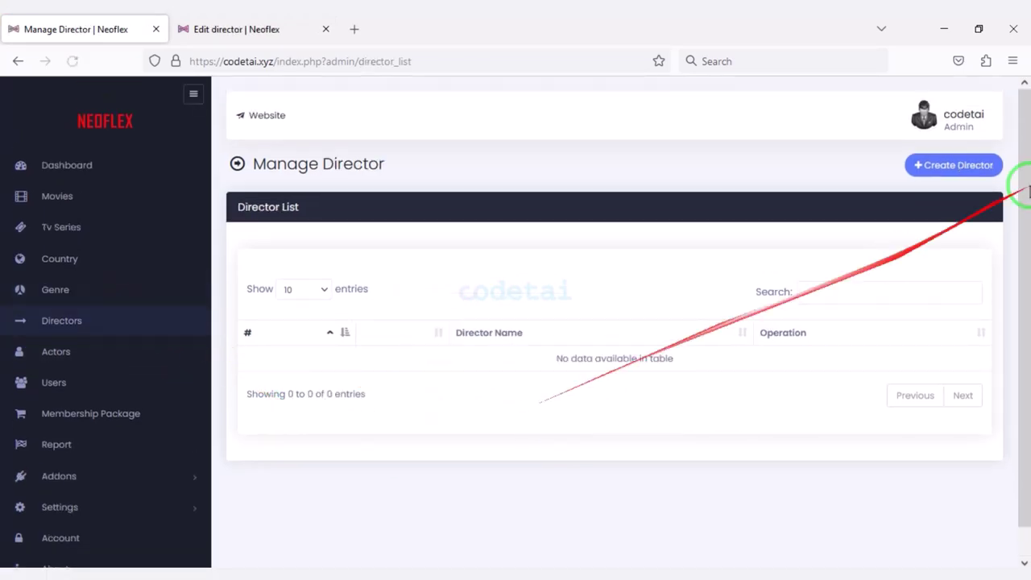
pyautogui.click(940, 163)
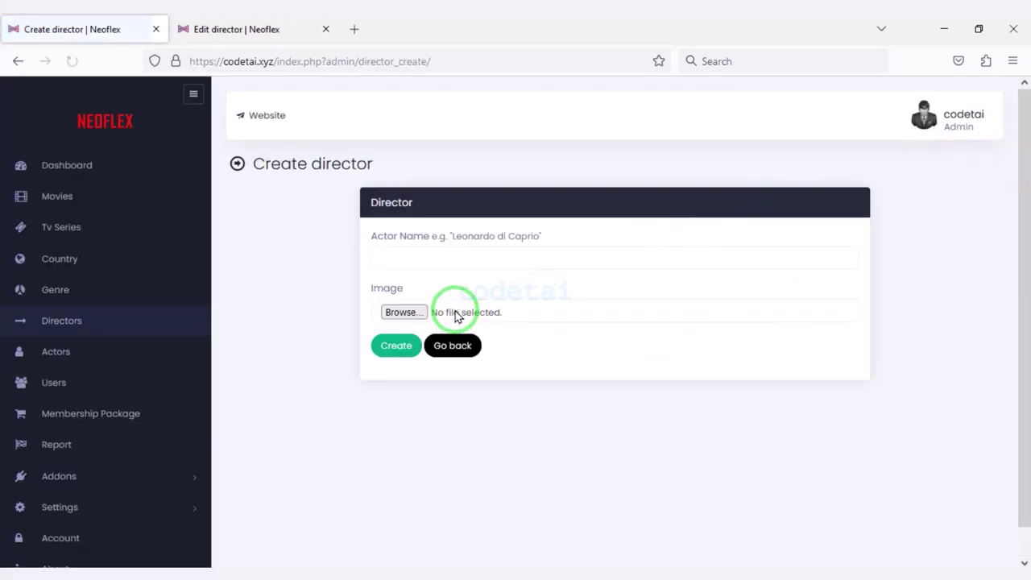
pyautogui.scroll(-1, 527, 406)
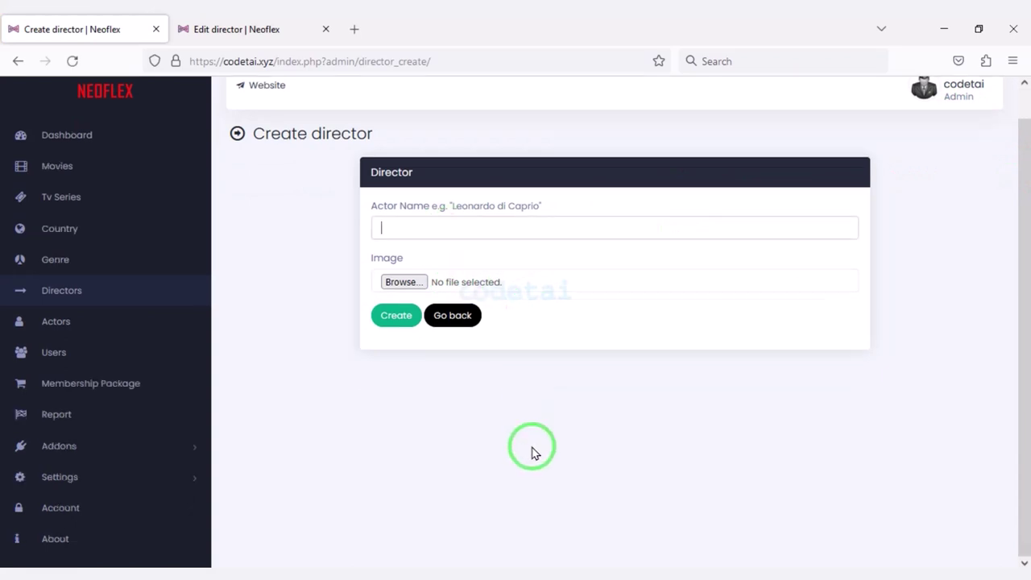
pyautogui.click(125, 337)
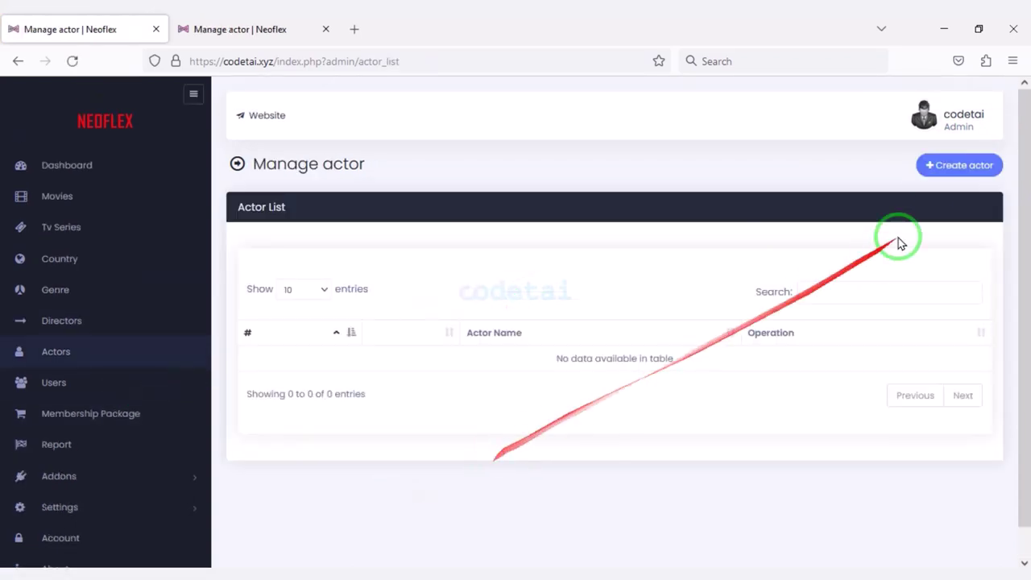
pyautogui.click(954, 163)
pyautogui.scroll(-1, 483, 491)
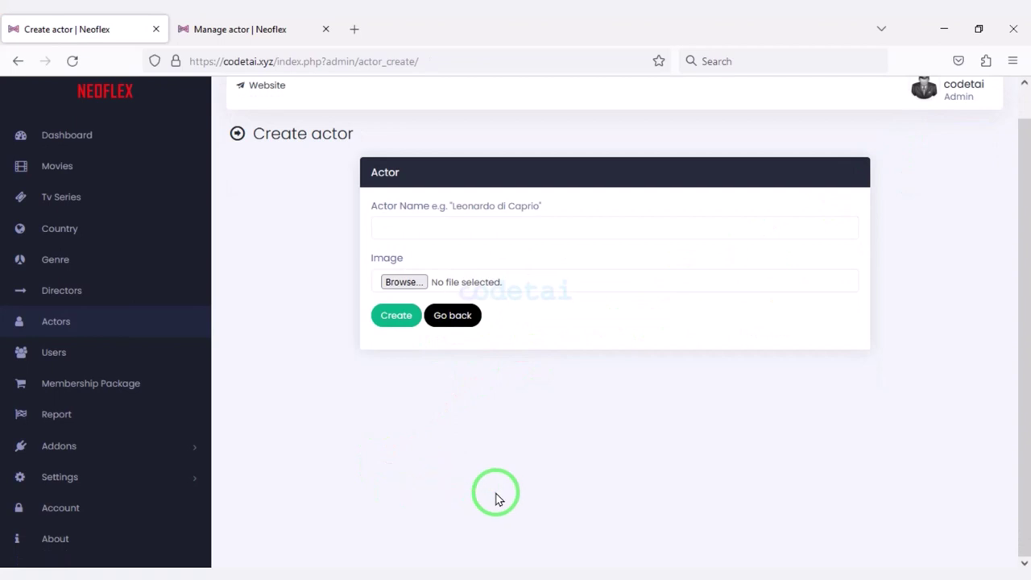
pyautogui.click(104, 355)
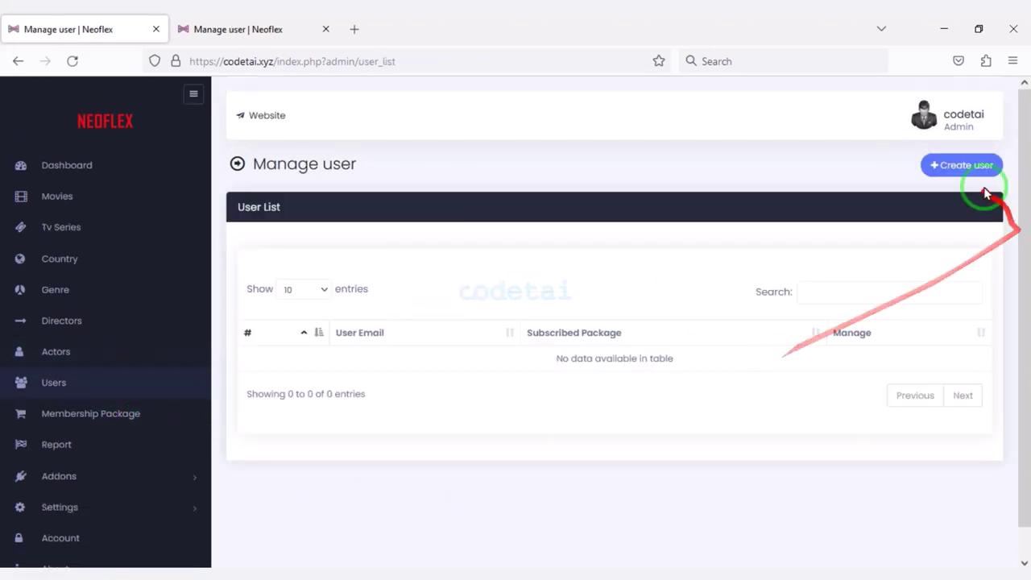
# Look at the Create user form, then open the second user's edit form.
pyautogui.click(966, 167)
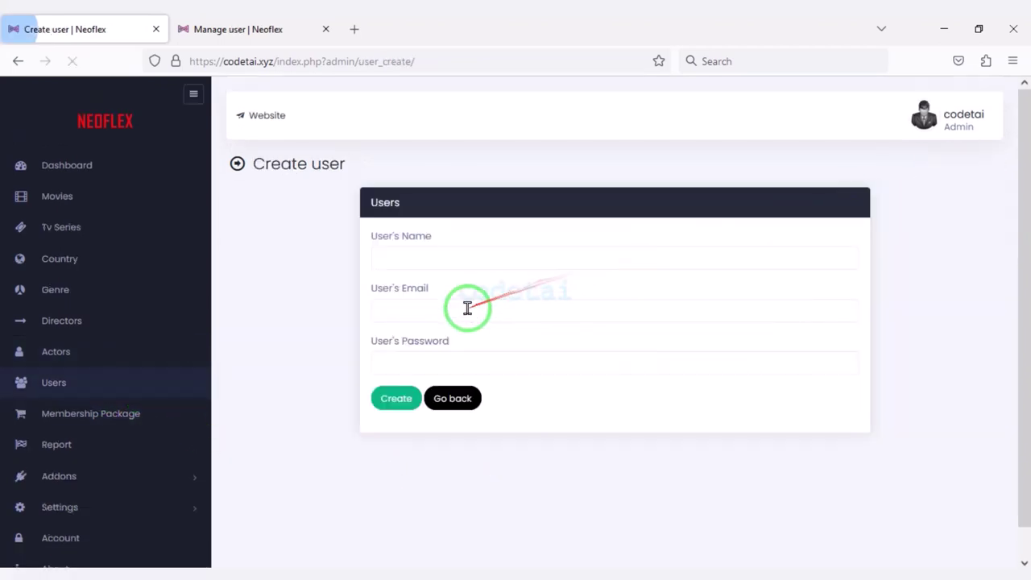
pyautogui.click(439, 398)
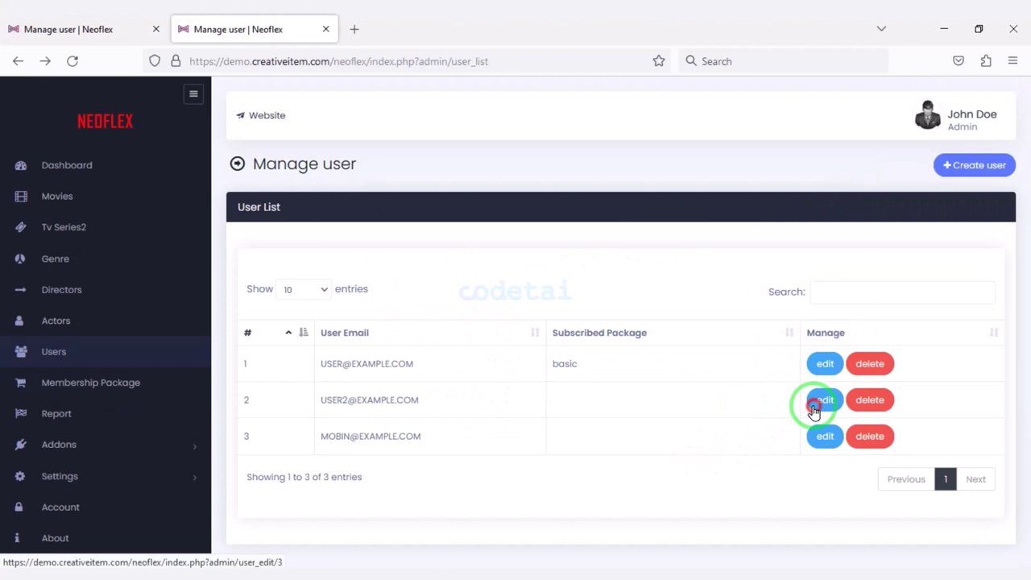
pyautogui.click(814, 409)
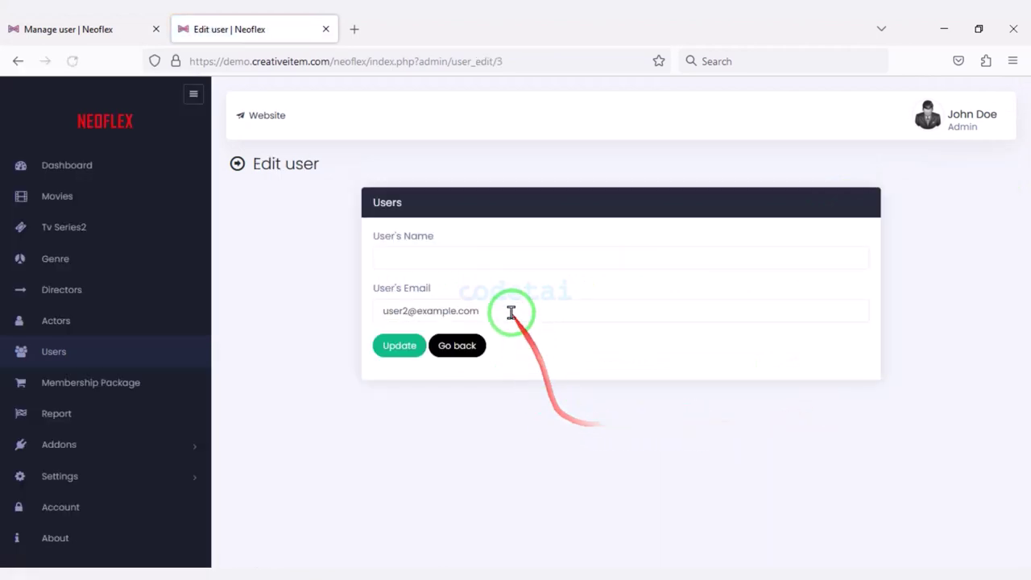
pyautogui.click(468, 256)
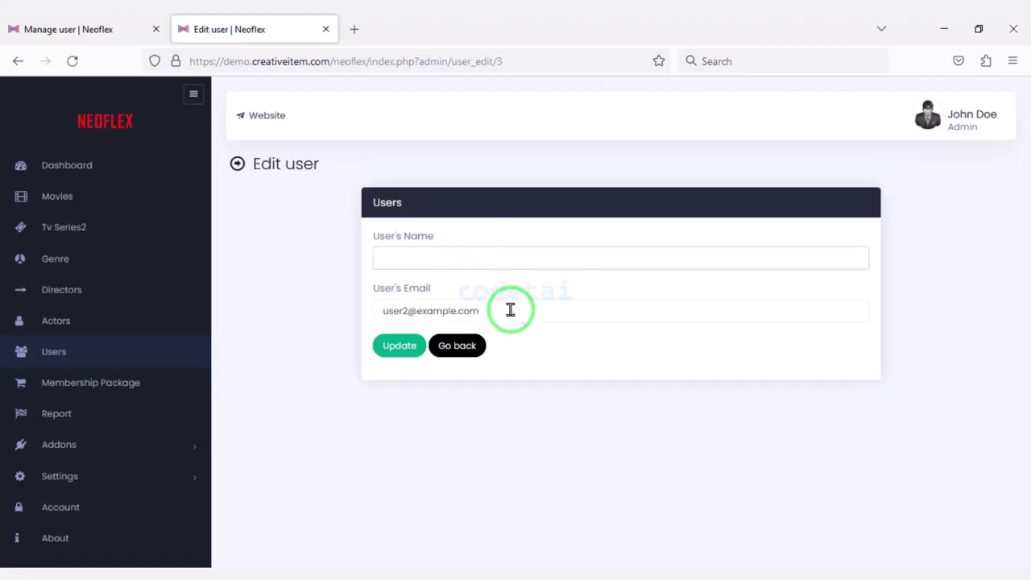
# Review the membership package plans and open the second plan for editing.
pyautogui.click(138, 380)
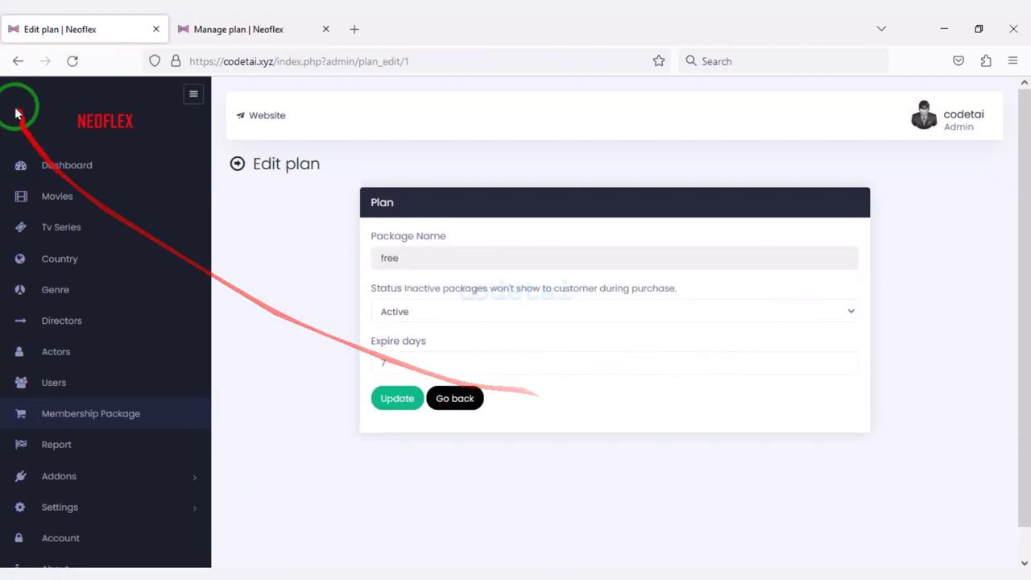
pyautogui.click(18, 60)
pyautogui.click(885, 310)
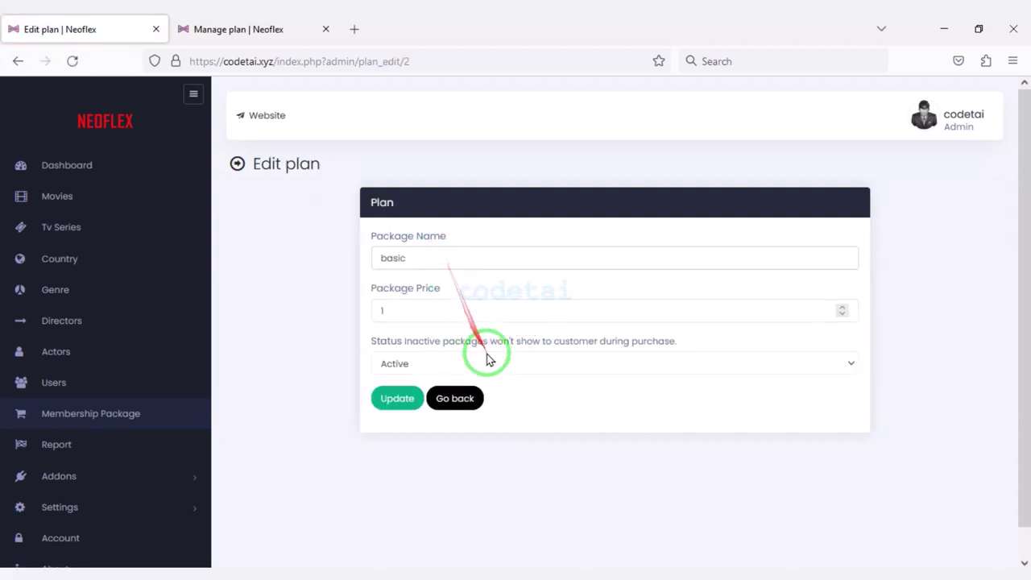
pyautogui.scroll(-1, 370, 434)
# Check the empty subscription report and open Add New Addon's zip upload form.
pyautogui.click(105, 422)
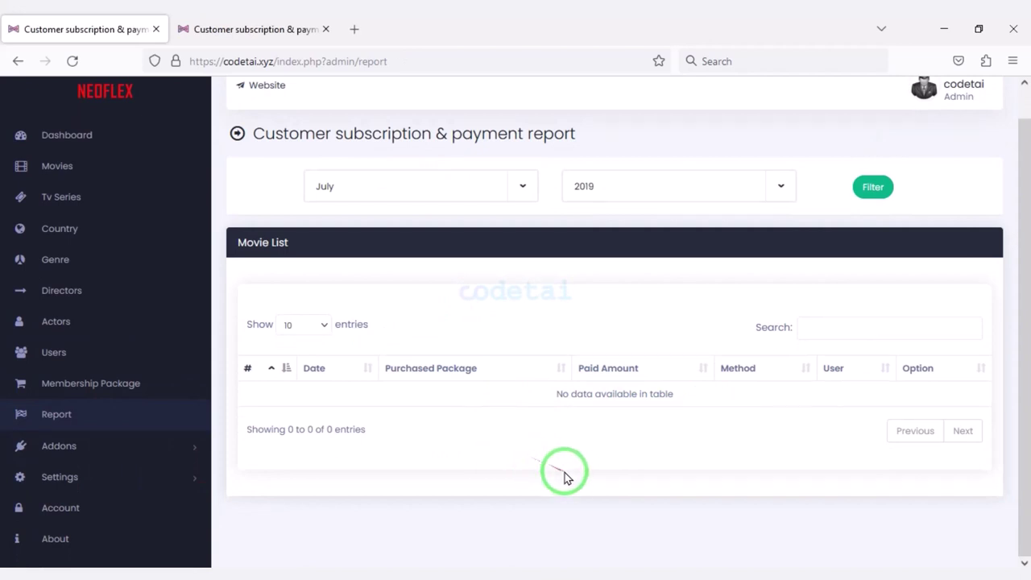
pyautogui.click(157, 455)
pyautogui.click(131, 476)
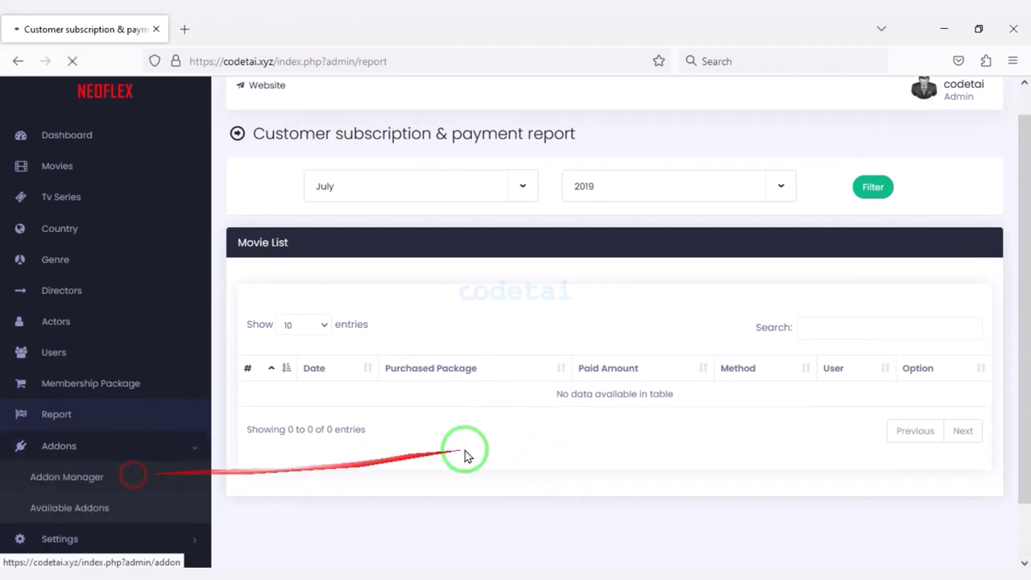
pyautogui.click(948, 174)
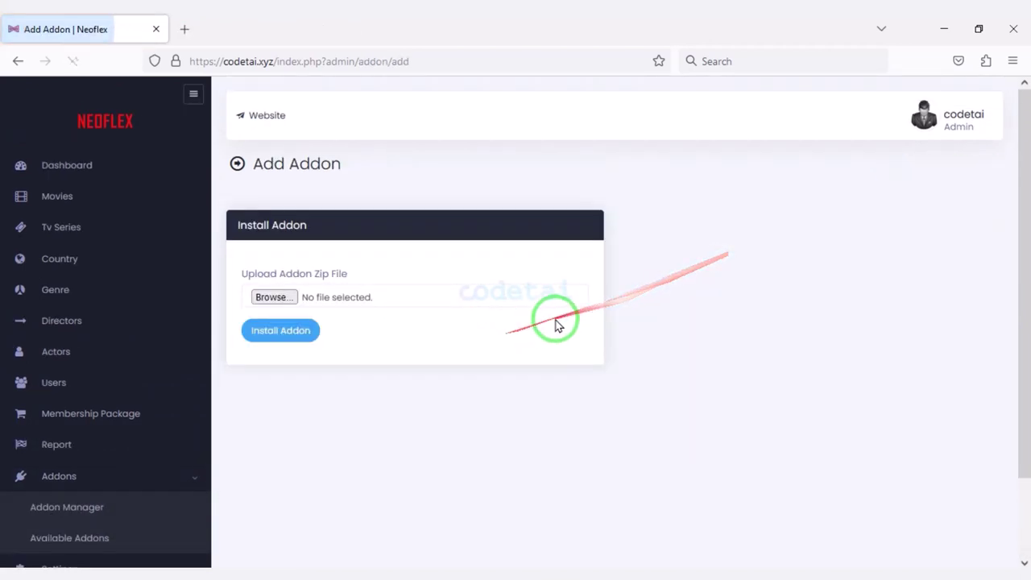
pyautogui.scroll(-2, 548, 387)
pyautogui.scroll(-1, 497, 431)
pyautogui.scroll(3, 472, 315)
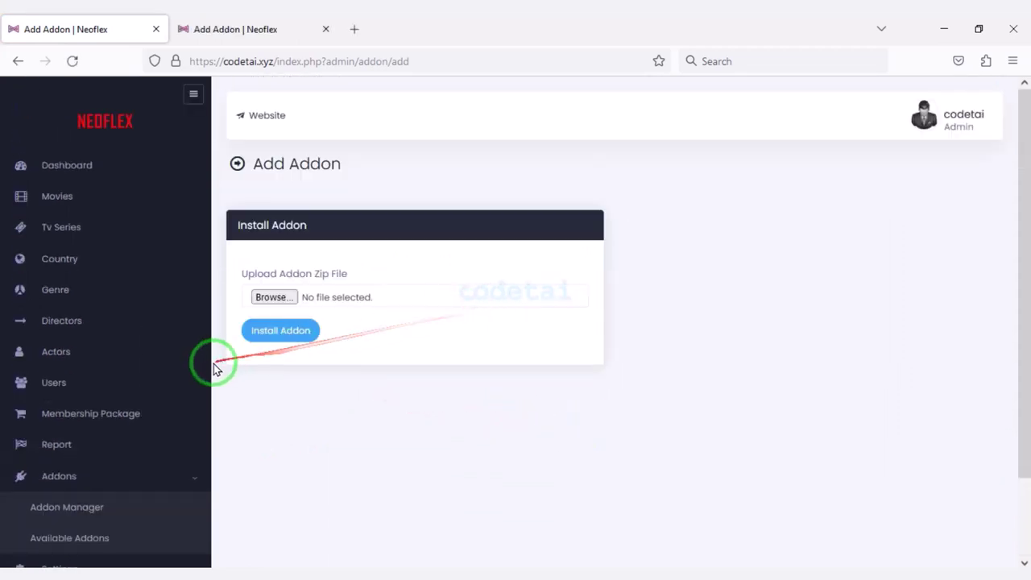
pyautogui.scroll(-2, 205, 387)
pyautogui.click(141, 489)
# Set Recaptcha (v2) to Enabled in Website Settings and start searching for Google reCAPTCHA admin.
pyautogui.click(127, 394)
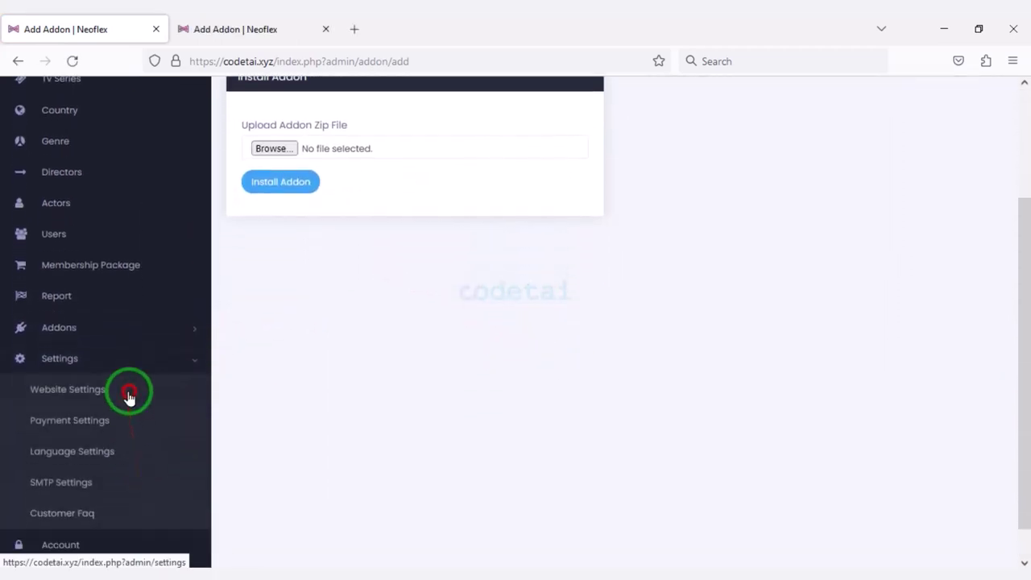
pyautogui.scroll(-3, 396, 361)
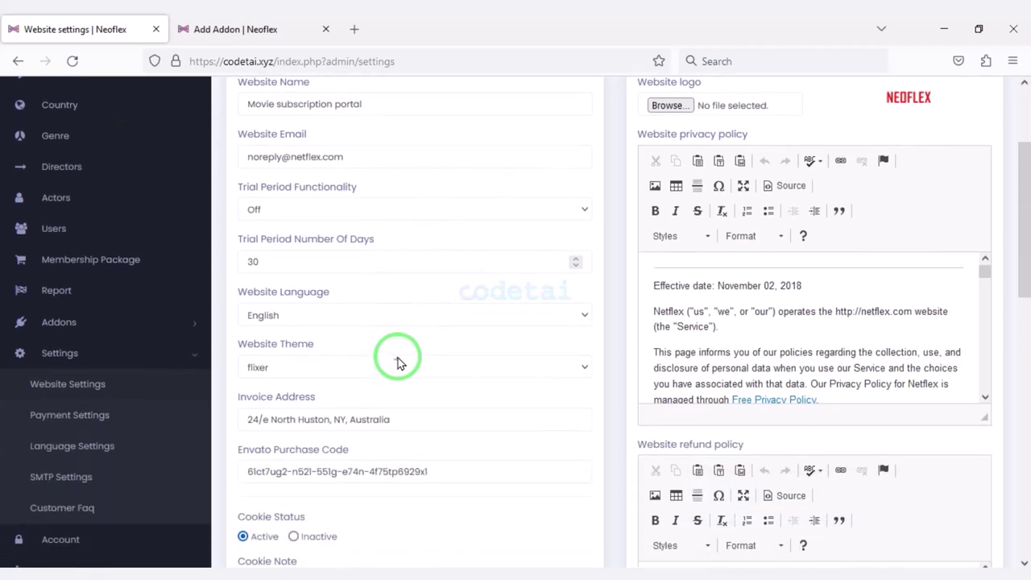
pyautogui.scroll(2, 368, 257)
pyautogui.scroll(-5, 429, 295)
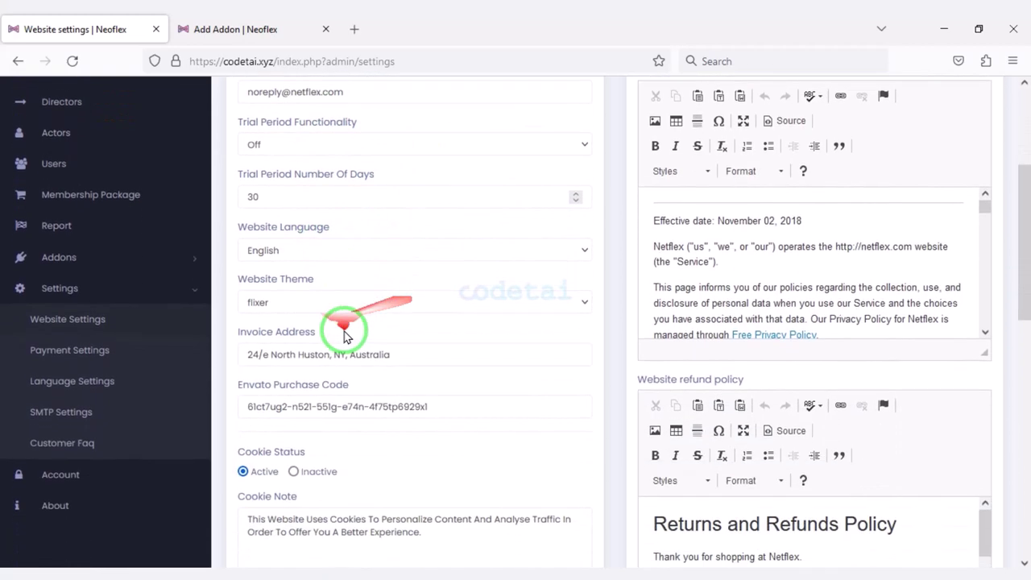
pyautogui.scroll(-4, 442, 354)
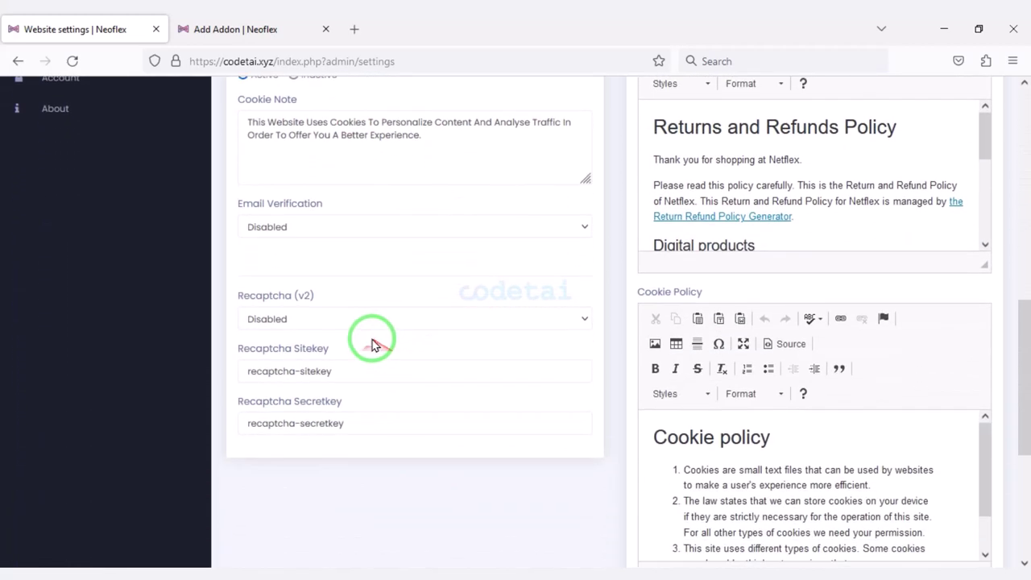
pyautogui.scroll(-1, 346, 306)
pyautogui.click(346, 243)
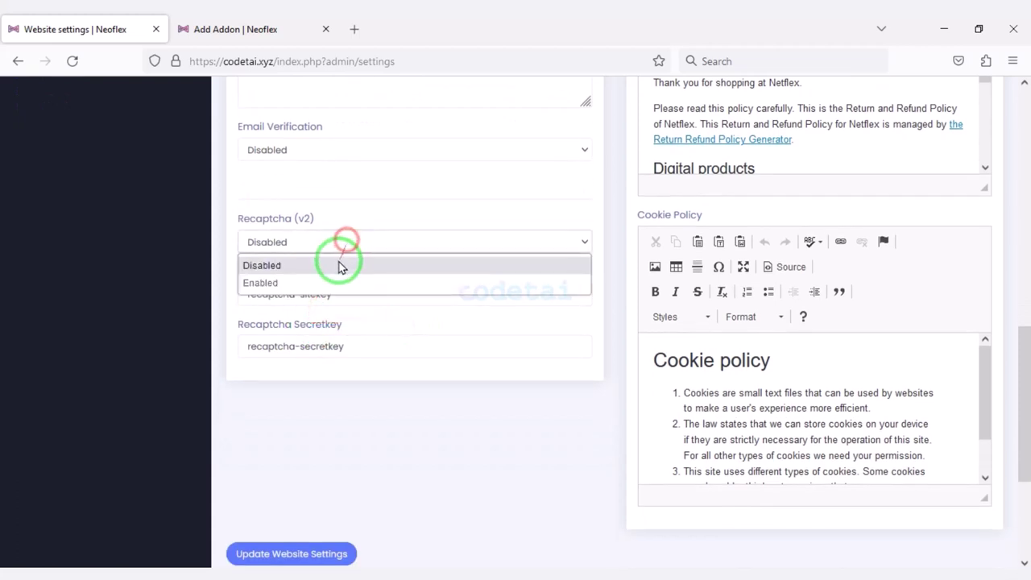
pyautogui.click(333, 279)
pyautogui.click(264, 292)
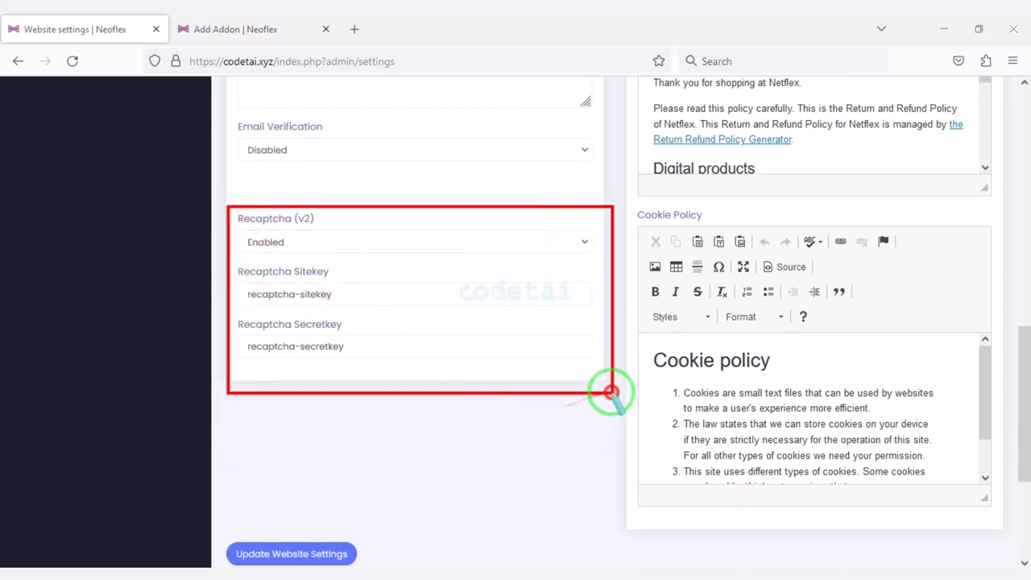
pyautogui.click(354, 29)
pyautogui.write('google recaptcha admin')
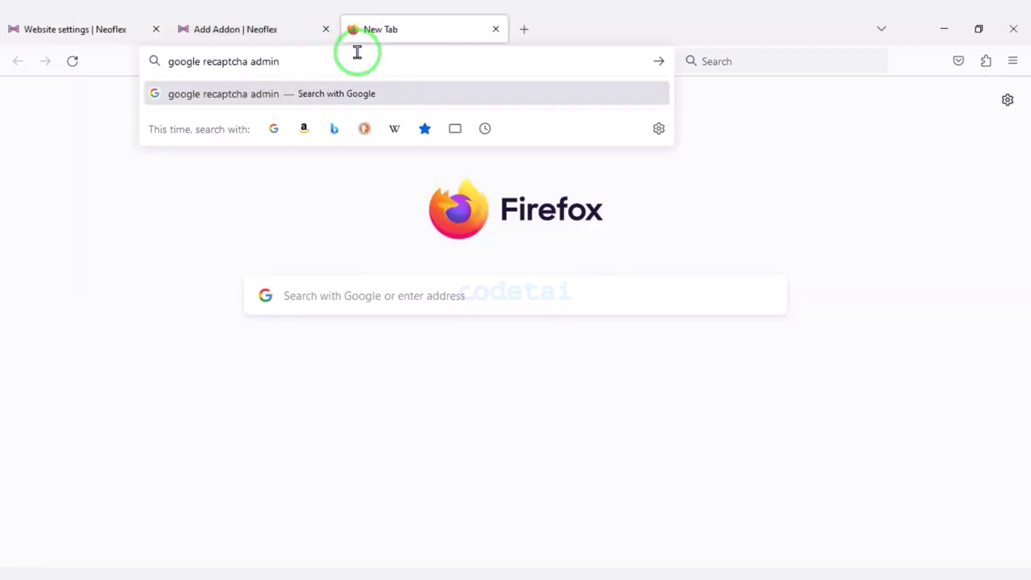
# Sign in to Google reCAPTCHA admin with the Google account.
pyautogui.press('Return')
pyautogui.click(298, 262)
pyautogui.click(483, 265)
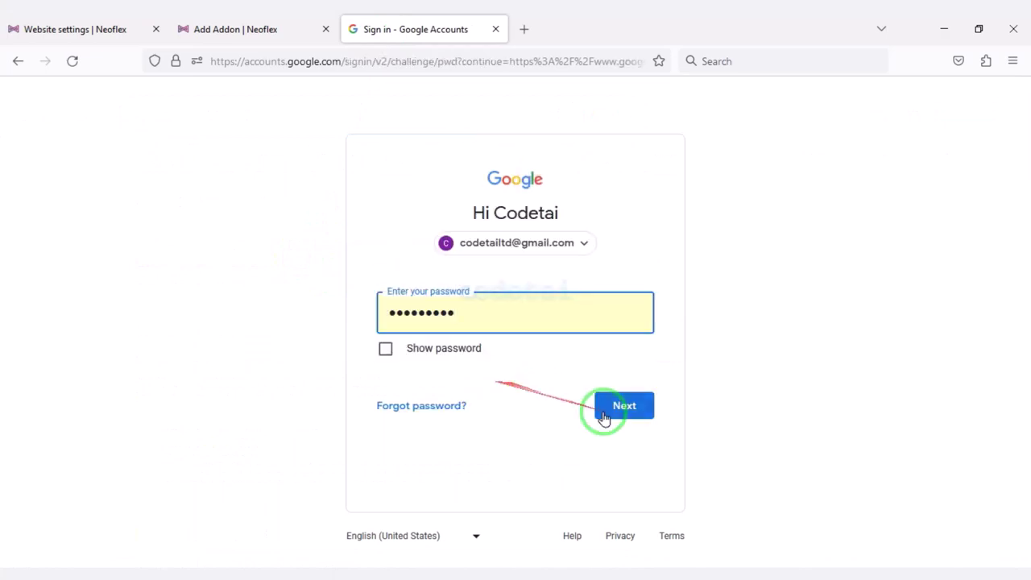
pyautogui.click(604, 417)
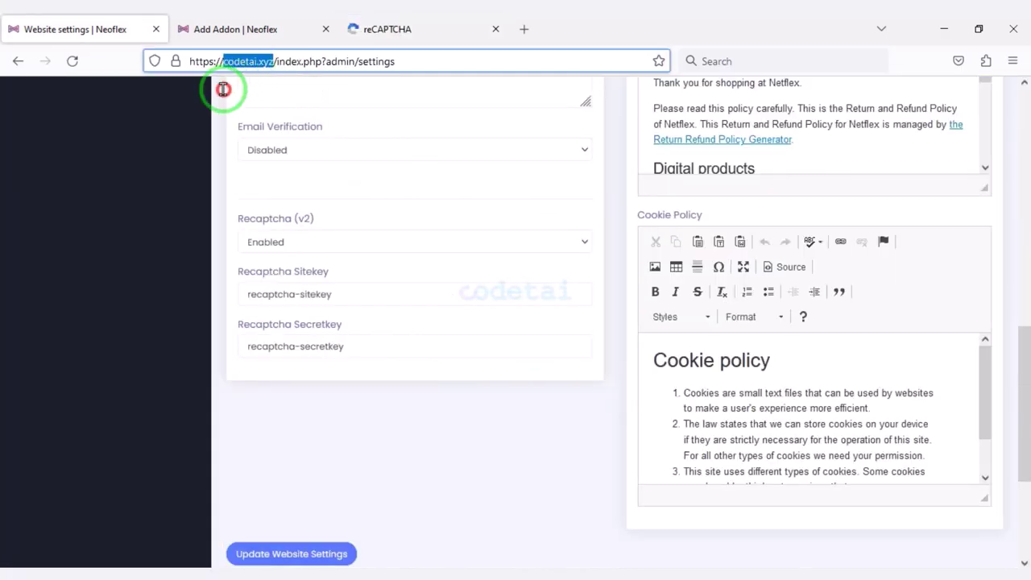
# Register a Challenge (v2) reCAPTCHA site labelled codetai.xyz for domain codetai.xyz.
pyautogui.rightClick(265, 64)
pyautogui.click(283, 152)
pyautogui.click(386, 29)
pyautogui.click(239, 177)
pyautogui.hotkey('ctrl', 'v')
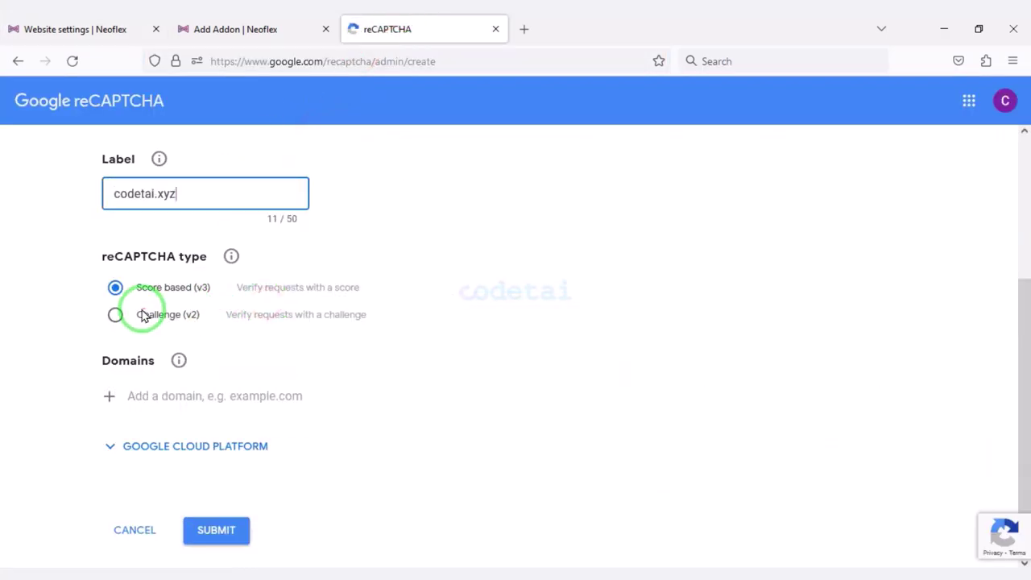
pyautogui.click(144, 316)
pyautogui.scroll(-2, 156, 345)
pyautogui.rightClick(142, 357)
pyautogui.click(184, 215)
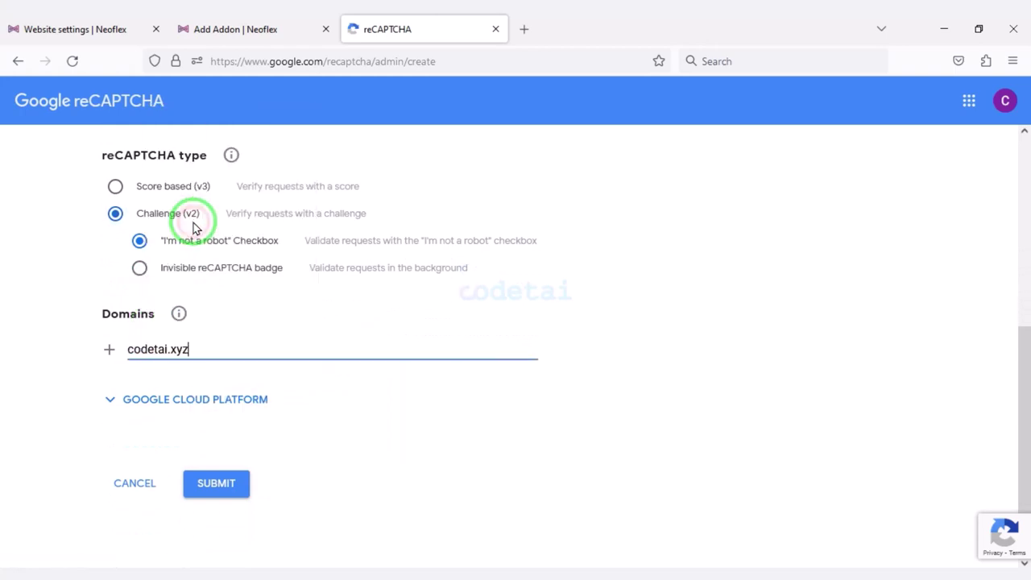
pyautogui.press('Return')
pyautogui.click(202, 483)
# Paste the generated reCAPTCHA site key into Neoflex's site key field.
pyautogui.click(161, 370)
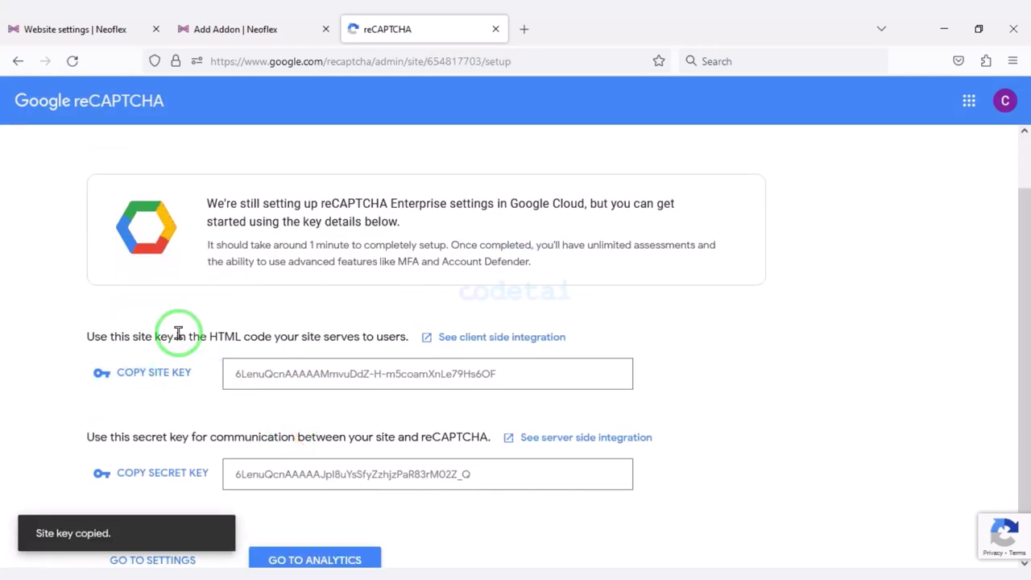
pyautogui.click(71, 29)
pyautogui.tripleClick(333, 292)
pyautogui.rightClick(272, 296)
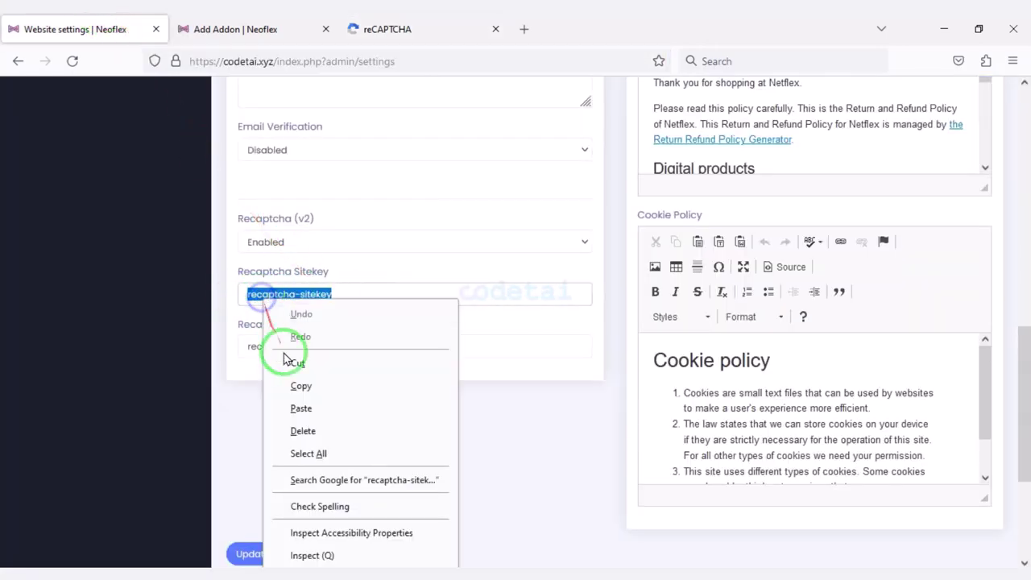
pyautogui.click(295, 405)
# Paste the reCAPTCHA secret key into Neoflex and update the website settings.
pyautogui.click(375, 33)
pyautogui.scroll(-2, 322, 322)
pyautogui.click(201, 430)
pyautogui.click(71, 29)
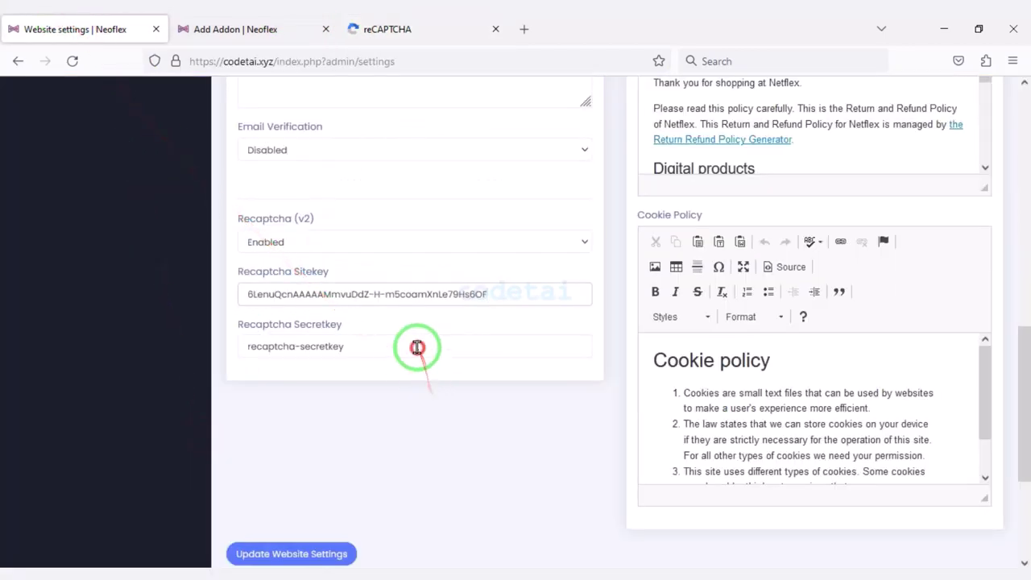
pyautogui.tripleClick(269, 347)
pyautogui.rightClick(269, 347)
pyautogui.click(299, 186)
pyautogui.scroll(-3, 346, 322)
pyautogui.scroll(-2, 338, 435)
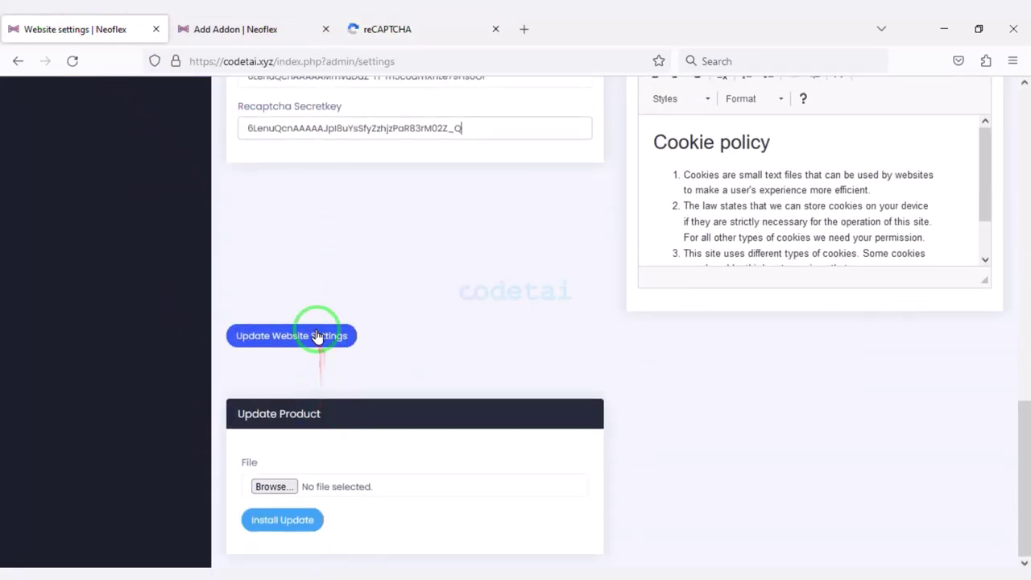
pyautogui.click(328, 337)
pyautogui.scroll(1, 403, 451)
pyautogui.click(250, 430)
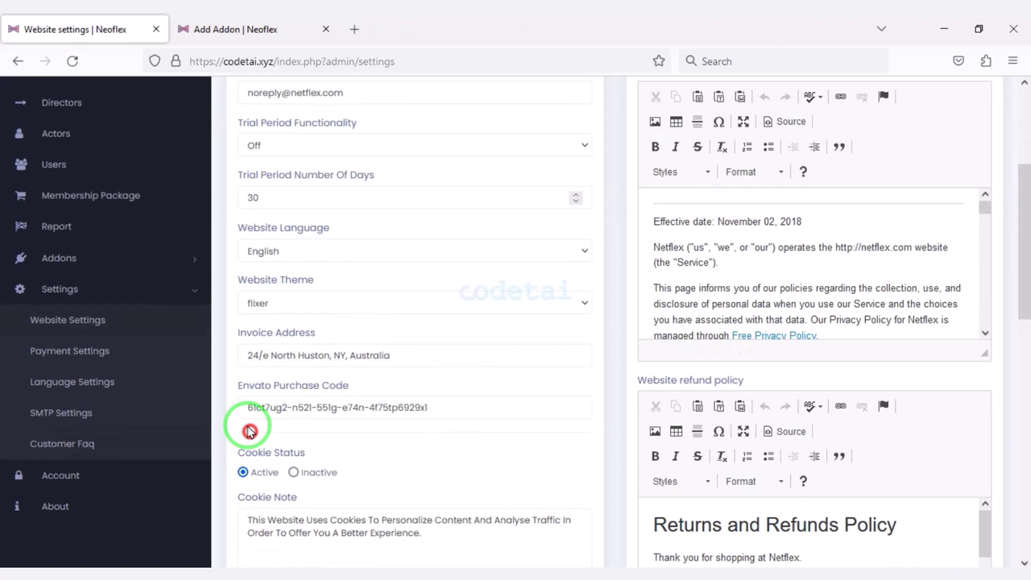
# Look through Neoflex's payment settings page.
pyautogui.click(157, 355)
pyautogui.scroll(-3, 322, 314)
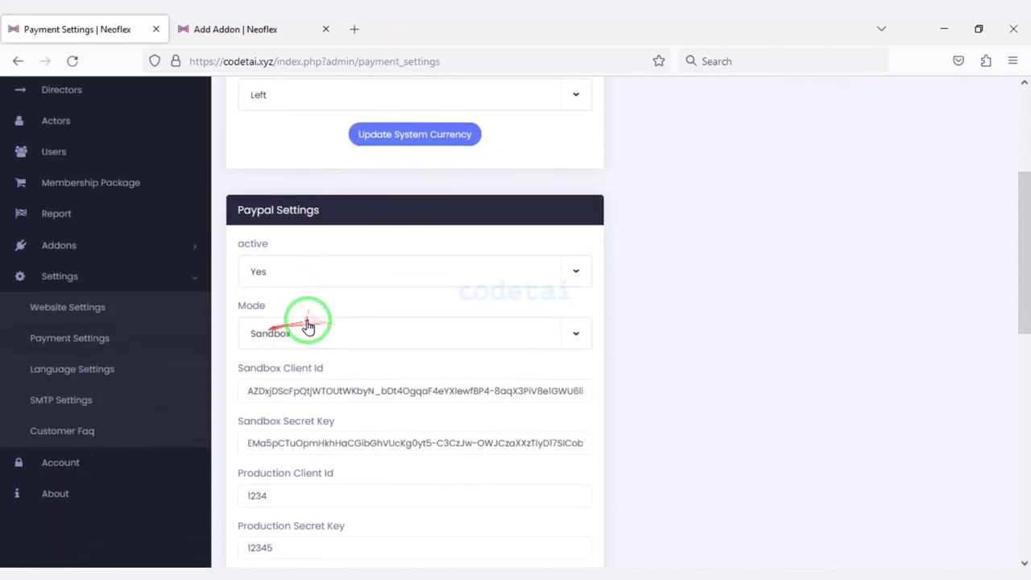
pyautogui.scroll(-7, 308, 326)
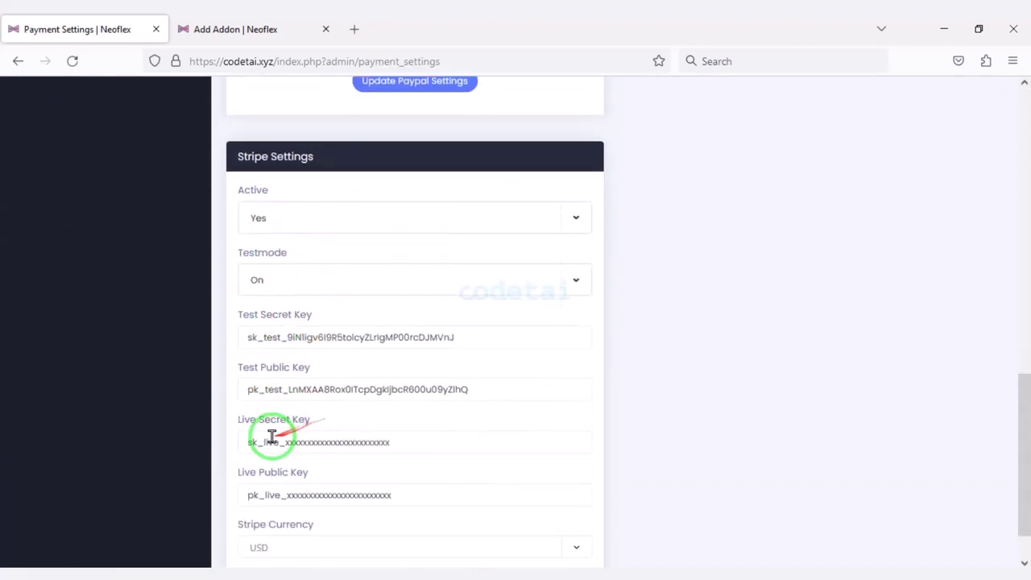
pyautogui.scroll(-1, 271, 438)
pyautogui.scroll(7, 282, 483)
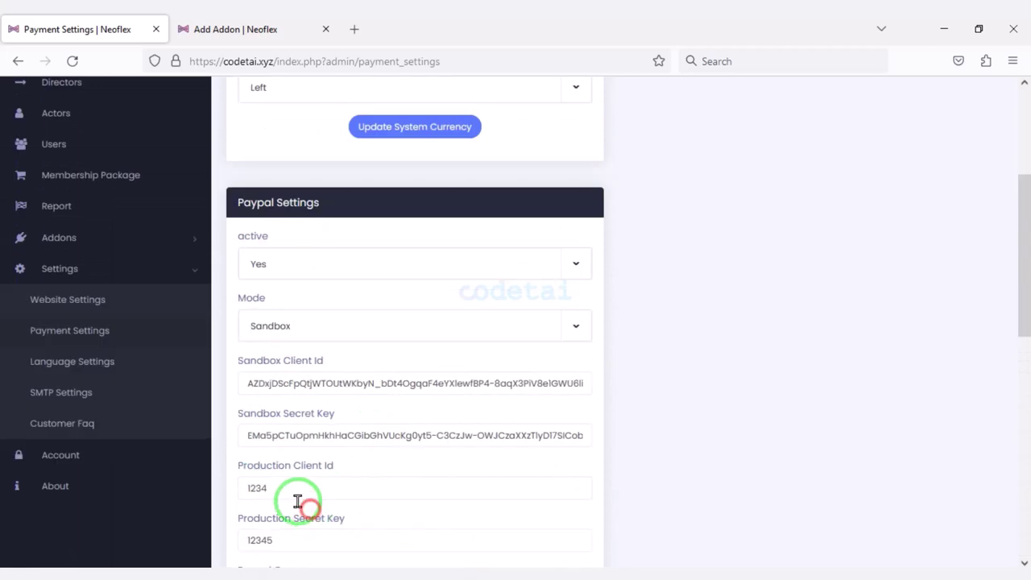
# View the Add Language and Language List tabs, then the SMTP Settings page.
pyautogui.click(119, 372)
pyautogui.click(483, 214)
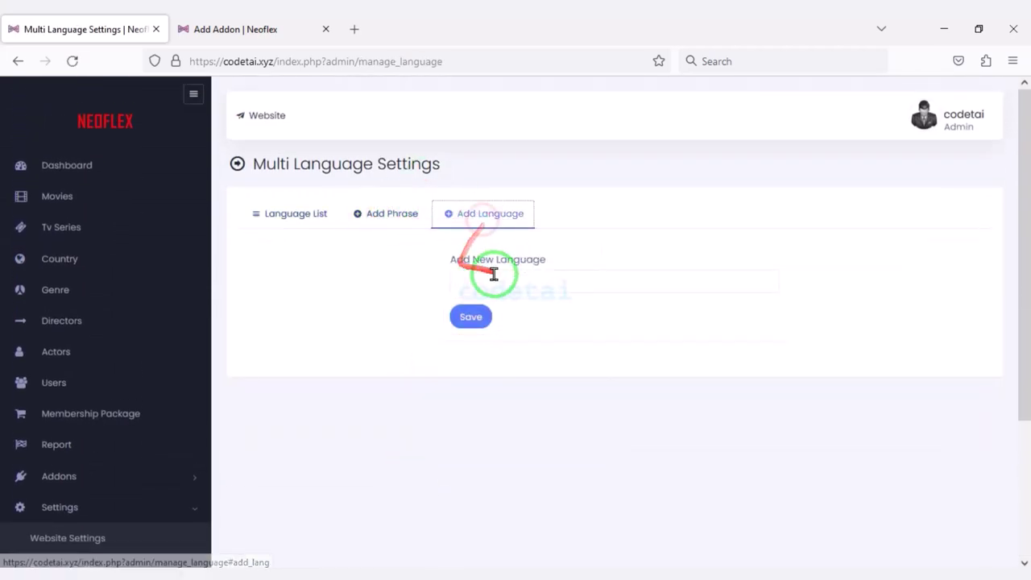
pyautogui.click(289, 213)
pyautogui.scroll(-3, 304, 513)
pyautogui.click(127, 442)
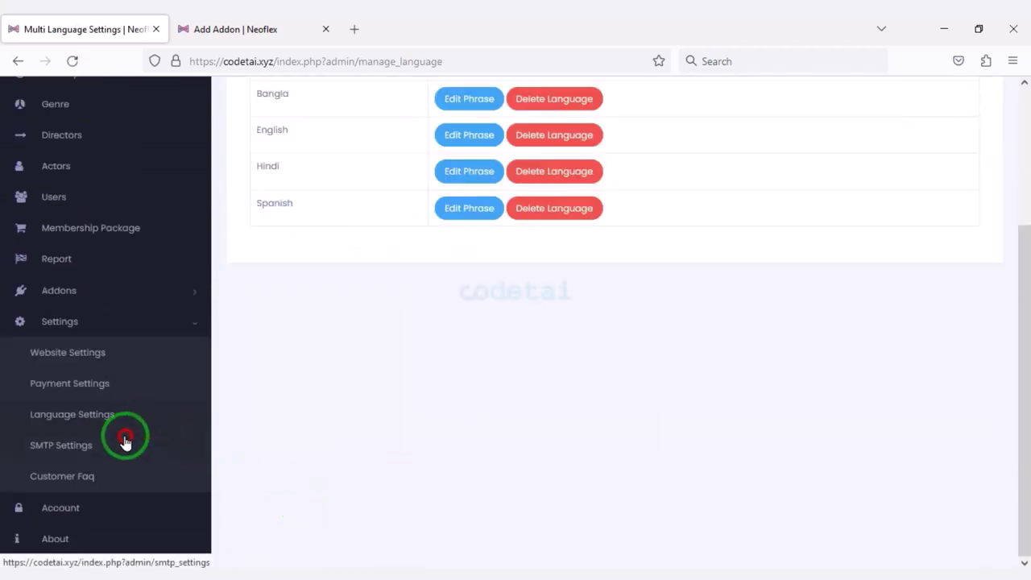
pyautogui.scroll(-2, 472, 407)
# Create a new codetai.xyz email account in Hostinger with an auto-generated password.
pyautogui.scroll(2, 470, 406)
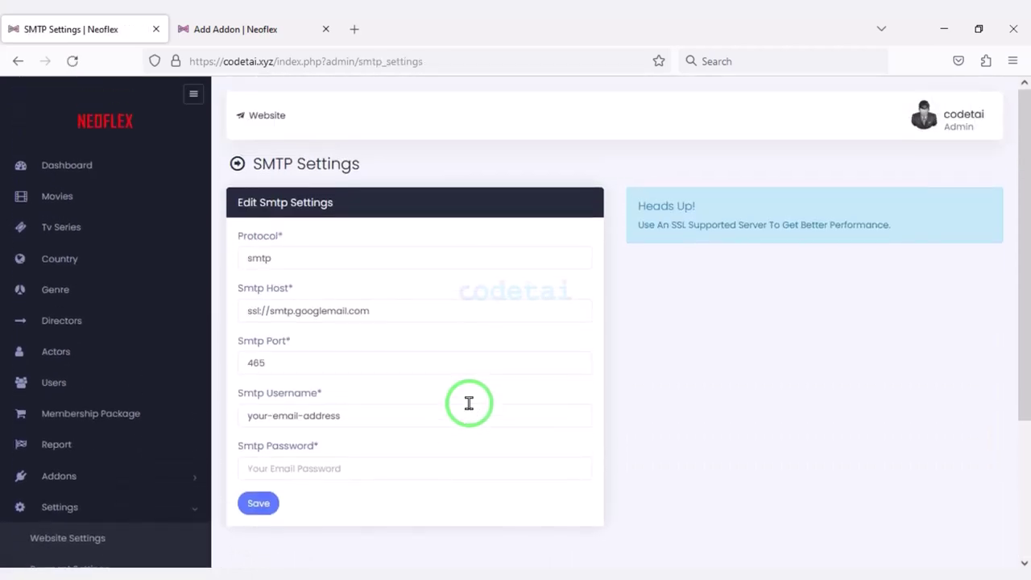
pyautogui.click(315, 22)
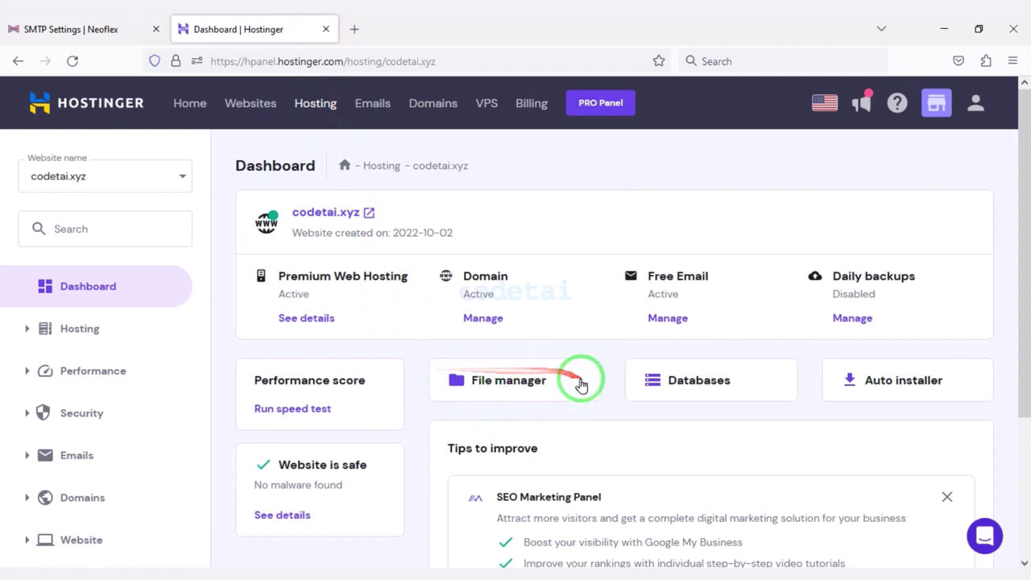
pyautogui.scroll(-2, 142, 398)
pyautogui.click(81, 301)
pyautogui.click(92, 345)
pyautogui.click(218, 322)
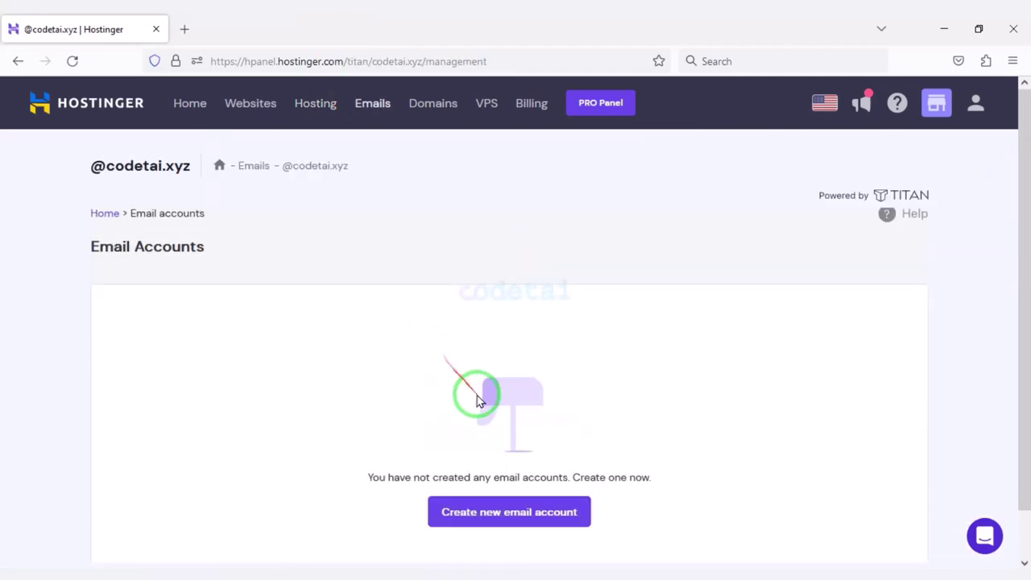
pyautogui.click(494, 507)
pyautogui.scroll(-1, 346, 354)
pyautogui.write('mai')
pyautogui.scroll(-2, 292, 306)
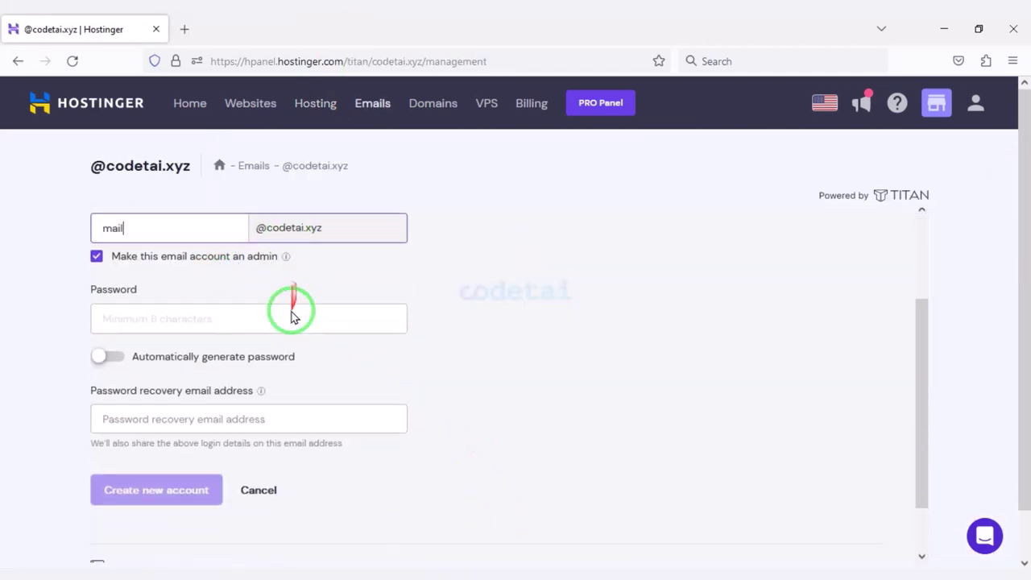
pyautogui.click(111, 321)
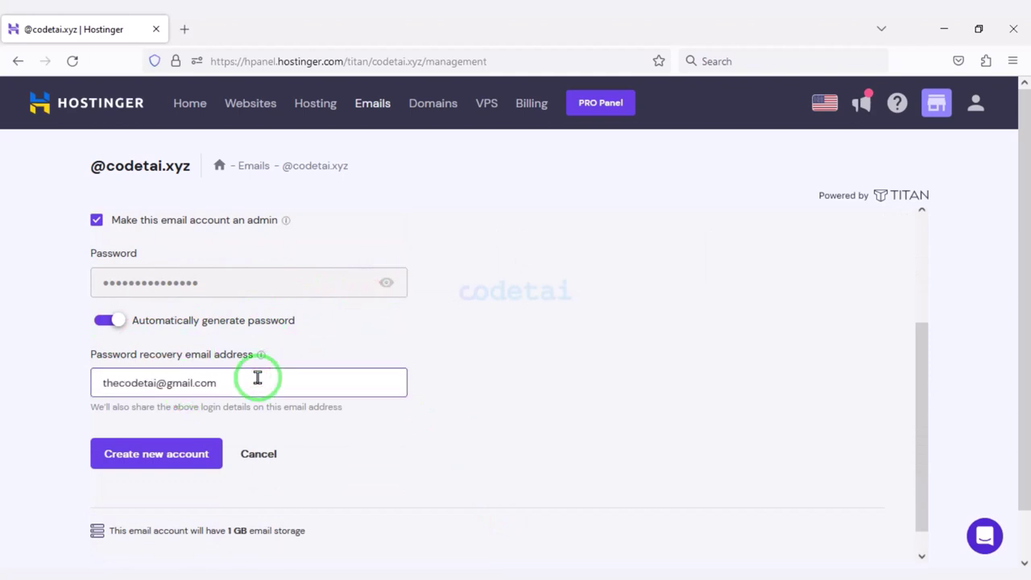
pyautogui.scroll(-1, 242, 402)
pyautogui.click(201, 429)
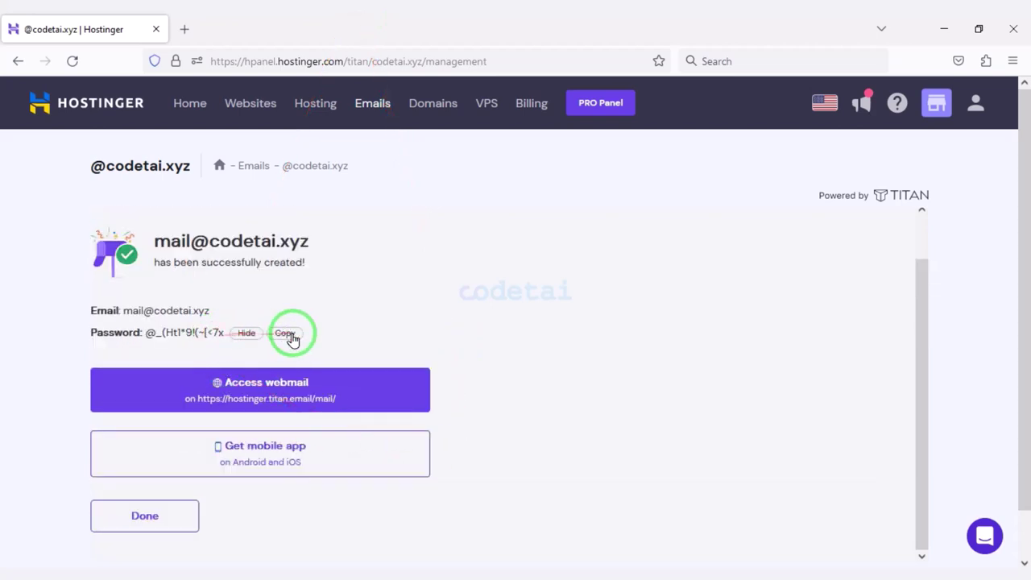
# Paste the mailbox password into Neoflex's SMTP password, copy the address, and clear the old username.
pyautogui.click(179, 24)
pyautogui.scroll(-2, 361, 322)
pyautogui.click(362, 387)
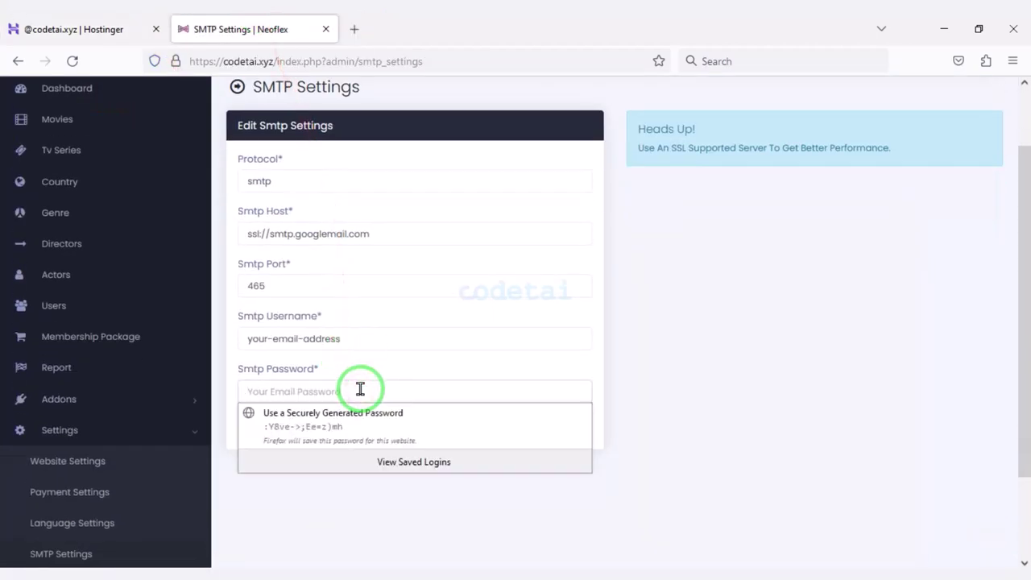
pyautogui.hotkey('ctrl', 'v')
pyautogui.click(73, 29)
pyautogui.doubleClick(162, 310)
pyautogui.rightClick(154, 322)
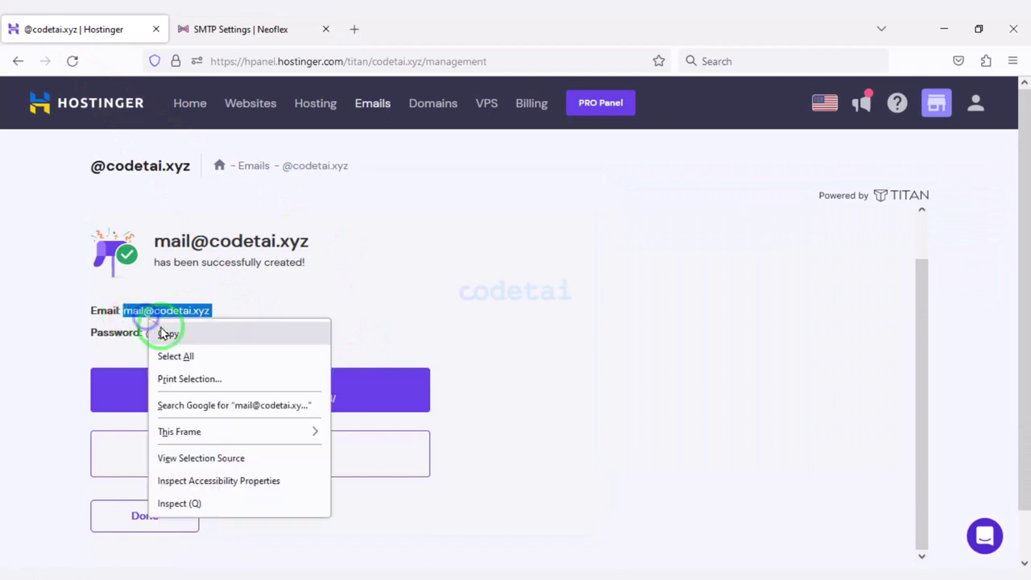
pyautogui.click(165, 331)
pyautogui.click(259, 29)
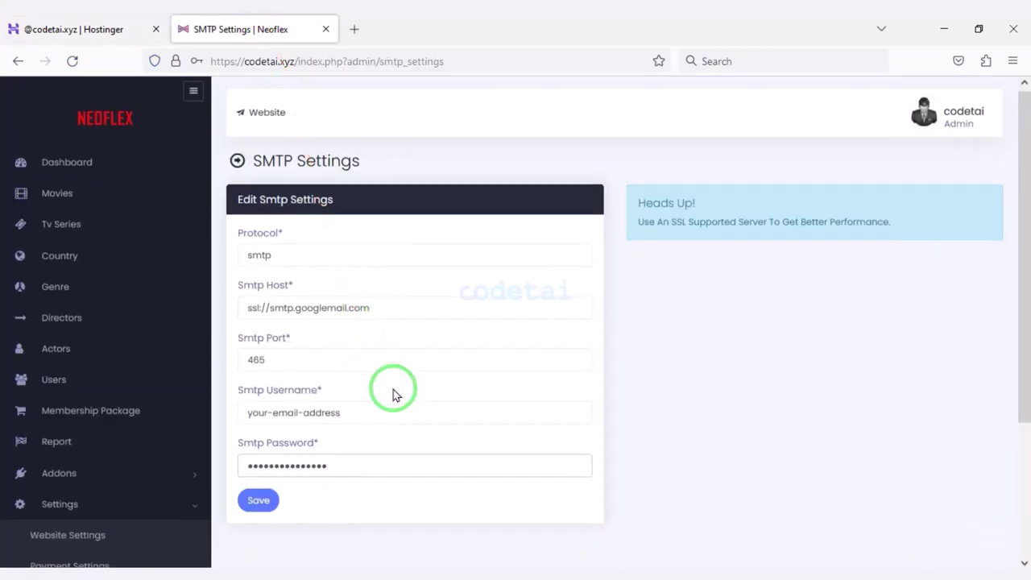
pyautogui.scroll(-1, 394, 394)
pyautogui.tripleClick(242, 339)
pyautogui.press('BackSpace')
pyautogui.click(72, 29)
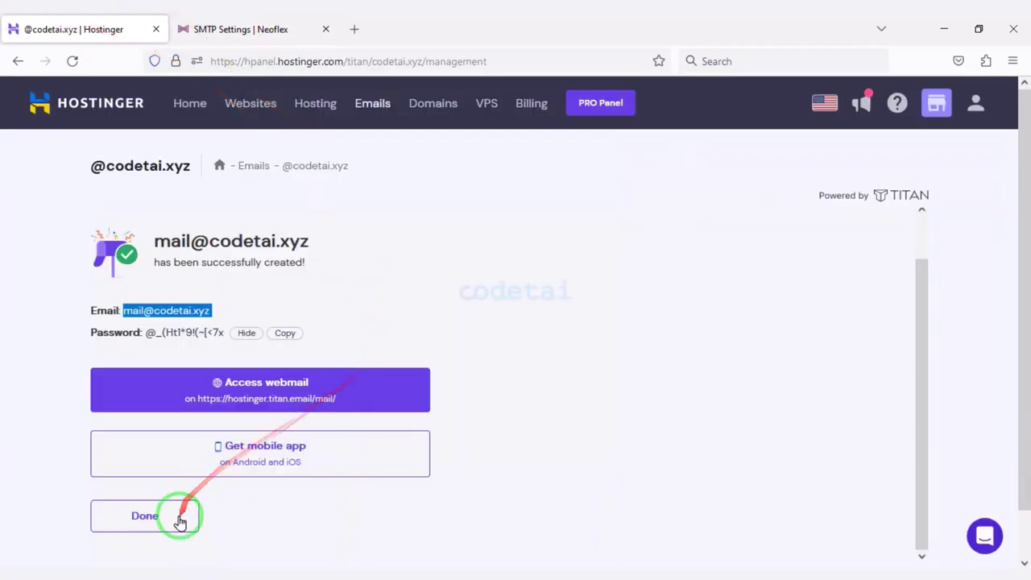
pyautogui.click(177, 515)
pyautogui.click(18, 61)
pyautogui.click(834, 240)
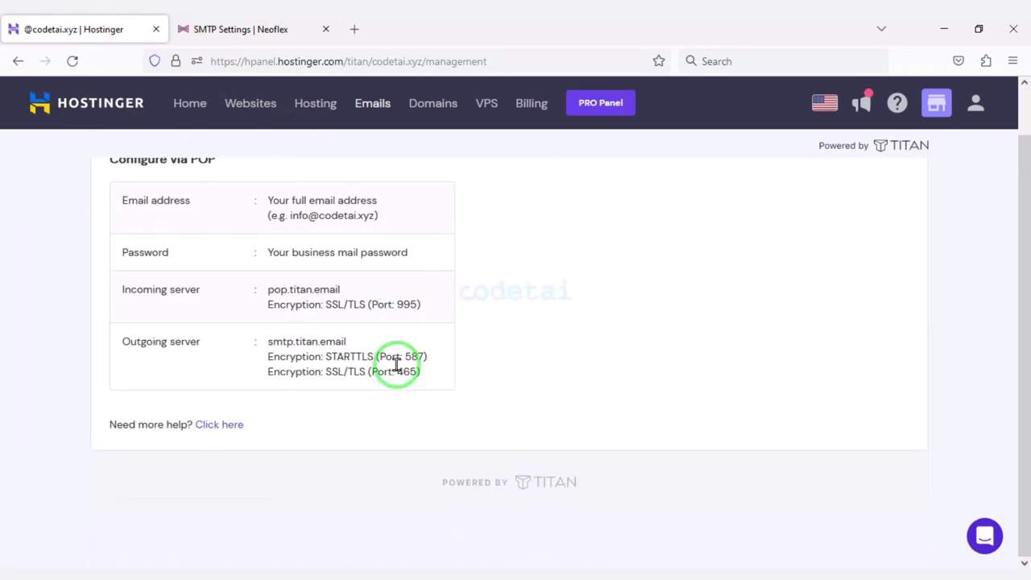
pyautogui.click(240, 29)
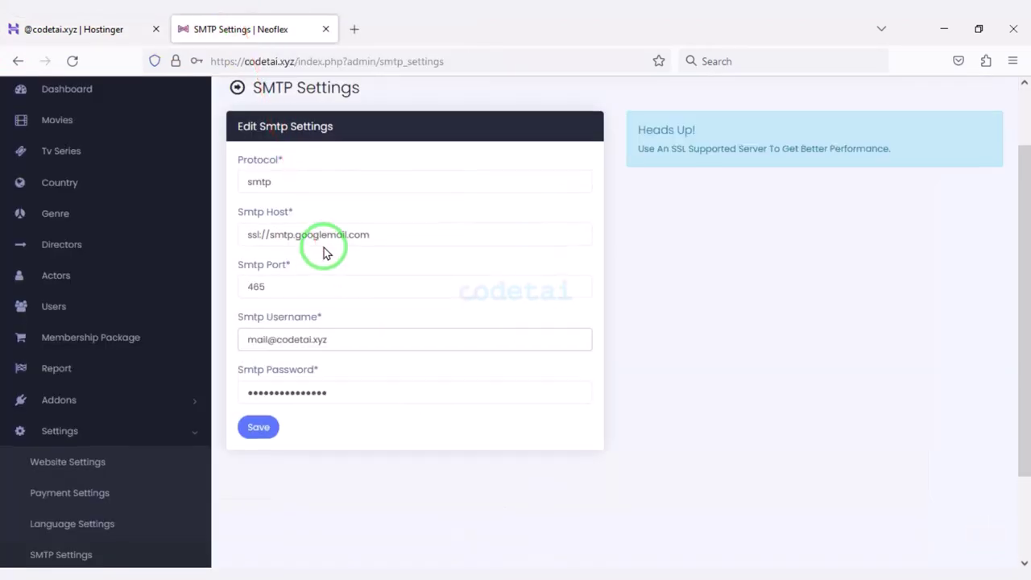
pyautogui.moveTo(379, 235); pyautogui.dragTo(244, 235)
pyautogui.press('BackSpace')
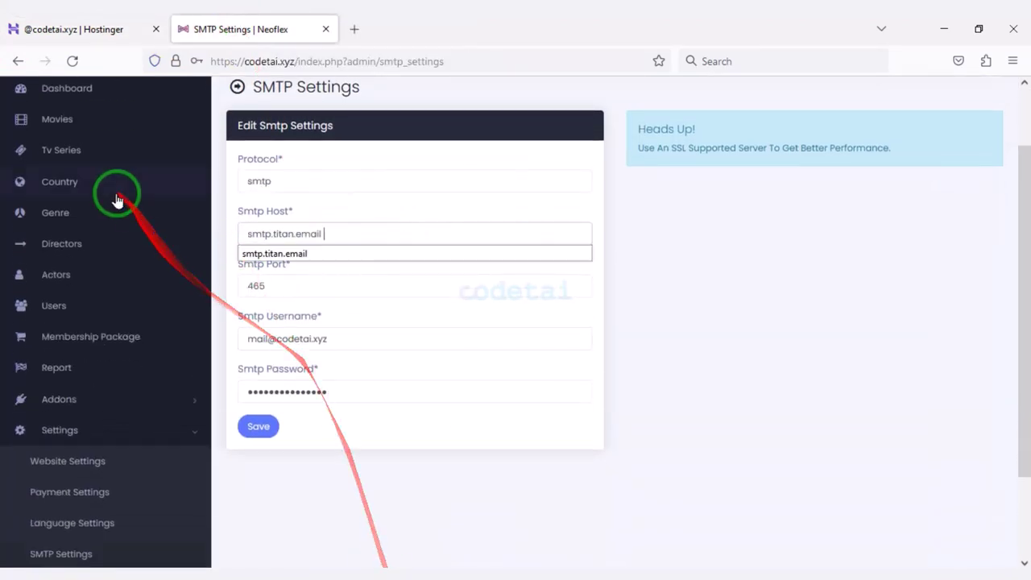
# Copy SSL port 465 into Neoflex and save the smtp.titan.email SMTP settings.
pyautogui.click(96, 29)
pyautogui.doubleClick(407, 372)
pyautogui.rightClick(409, 376)
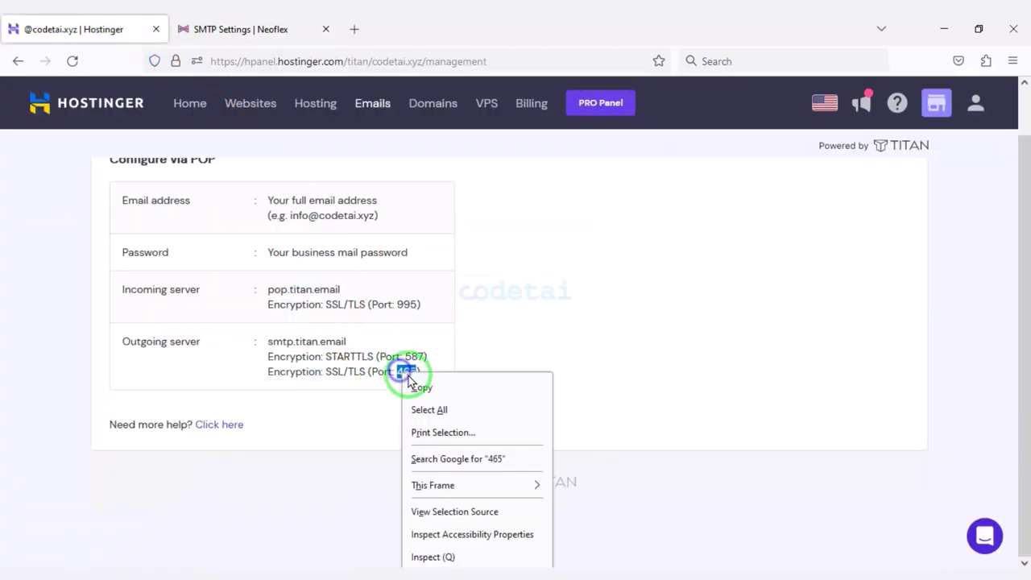
pyautogui.click(421, 387)
pyautogui.click(234, 29)
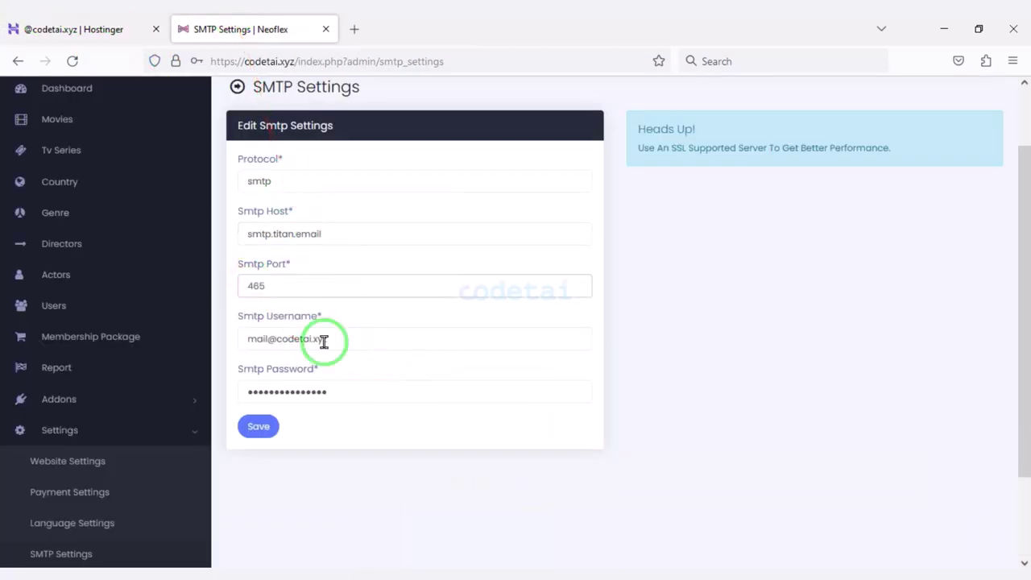
pyautogui.scroll(-1, 298, 322)
pyautogui.click(257, 349)
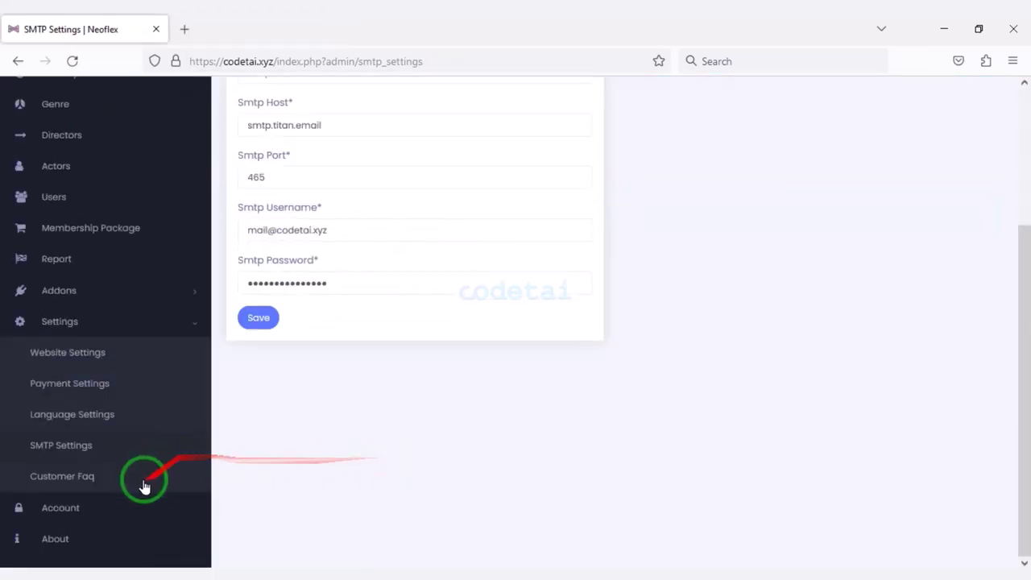
# Look at the Customer FAQ list, the Create faq form, and the admin Account password page.
pyautogui.click(145, 486)
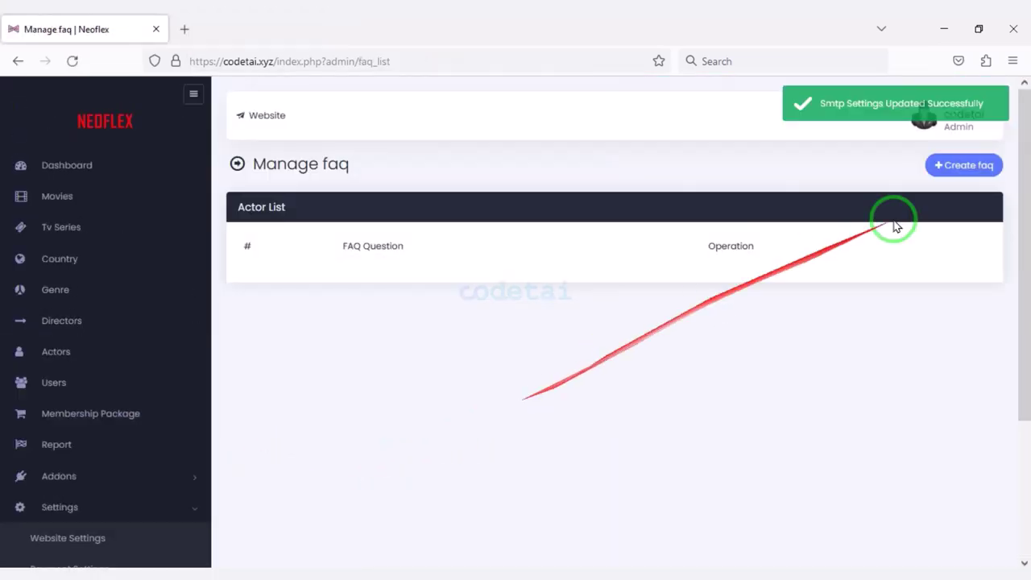
pyautogui.click(942, 162)
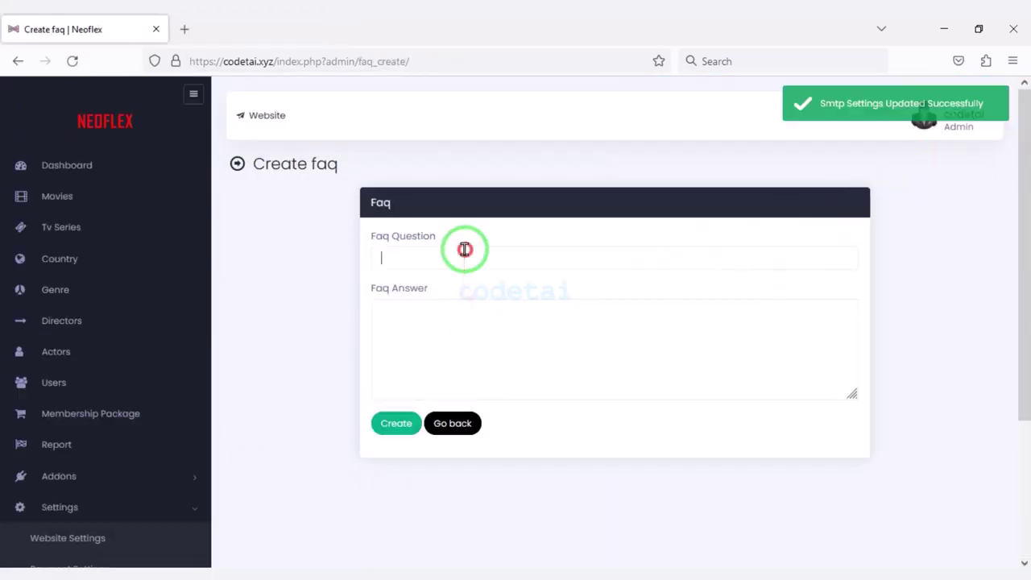
pyautogui.scroll(-3, 428, 395)
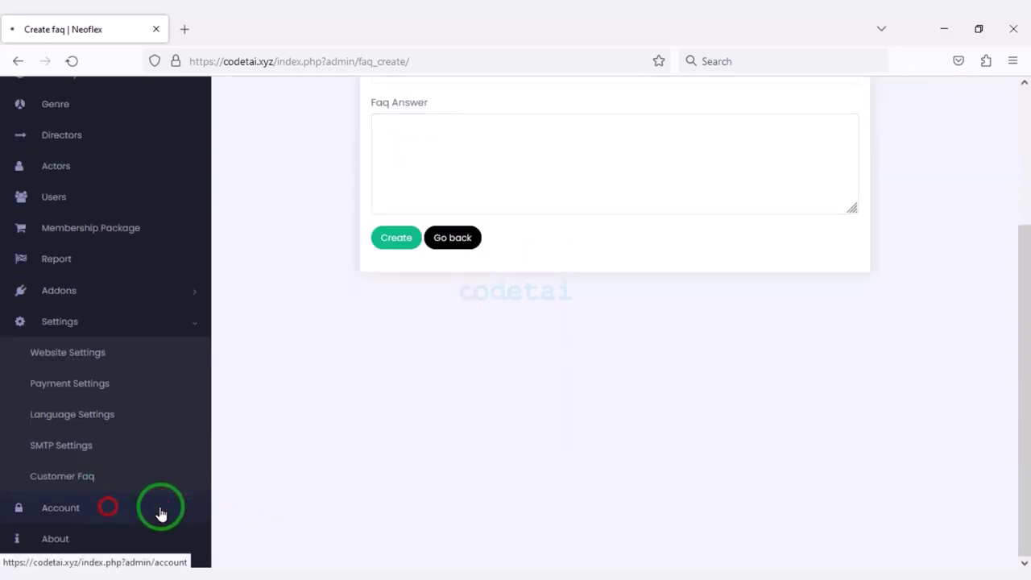
pyautogui.click(161, 514)
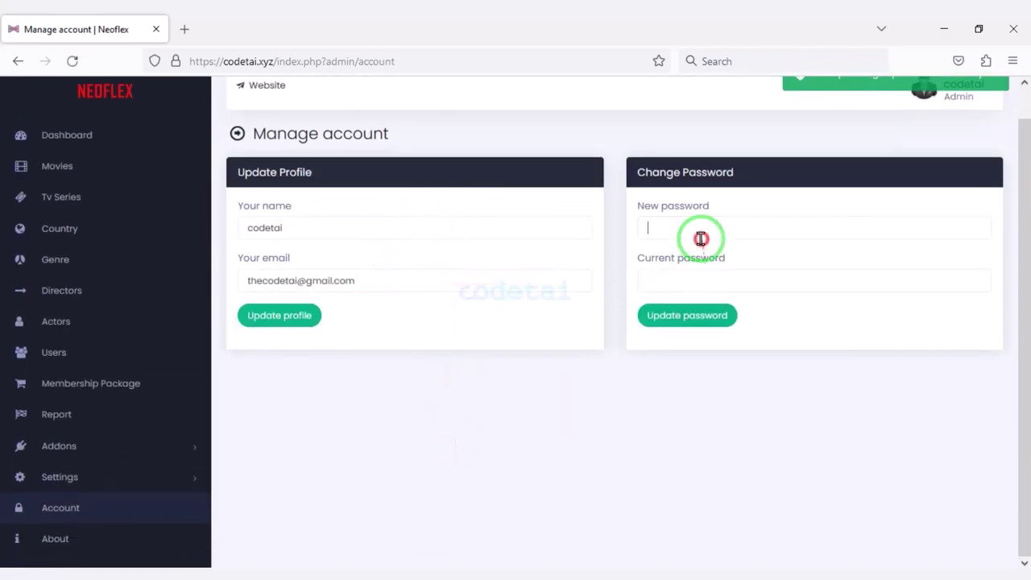
pyautogui.click(700, 259)
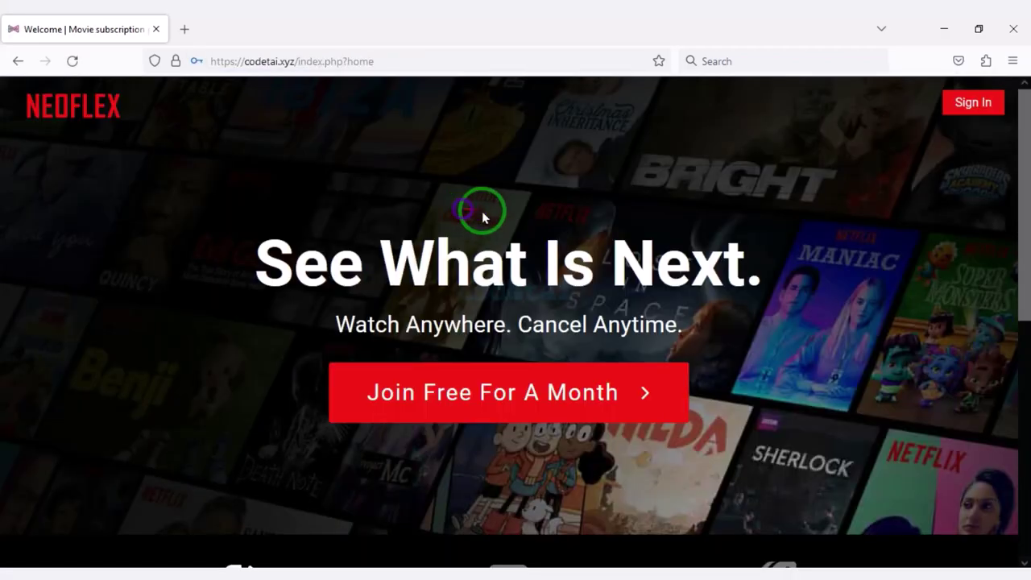
pyautogui.scroll(-5, 201, 335)
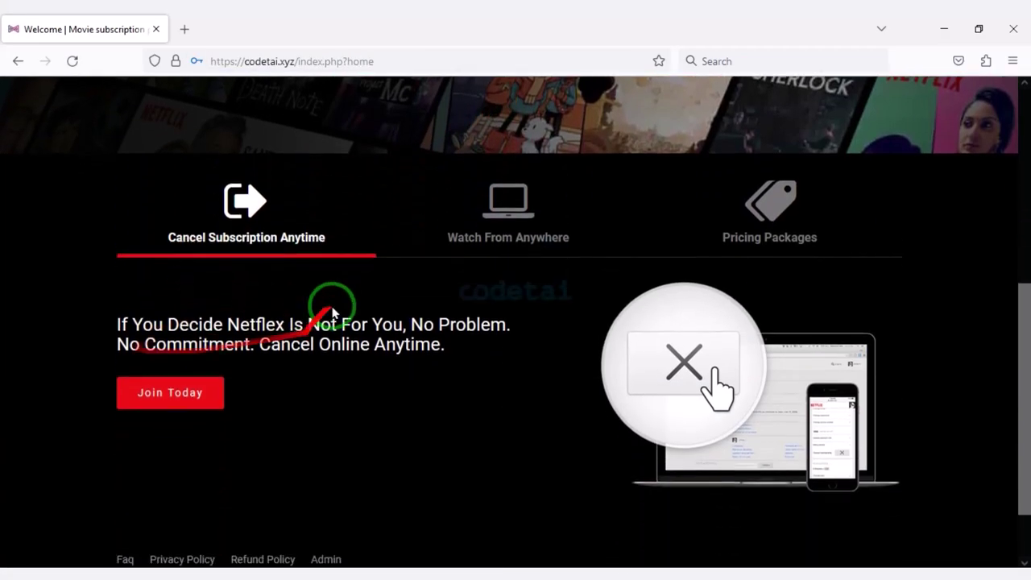
# View the Watch From Anywhere and Pricing Packages sections on the home page.
pyautogui.click(485, 232)
pyautogui.scroll(-2, 483, 287)
pyautogui.scroll(1, 724, 257)
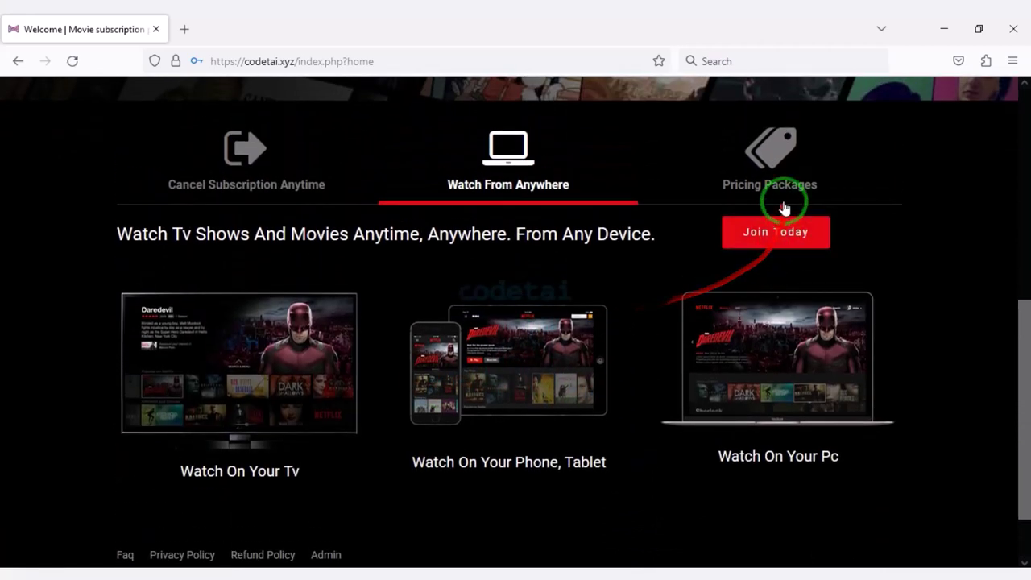
pyautogui.click(783, 208)
pyautogui.scroll(-2, 478, 269)
pyautogui.scroll(1, 465, 464)
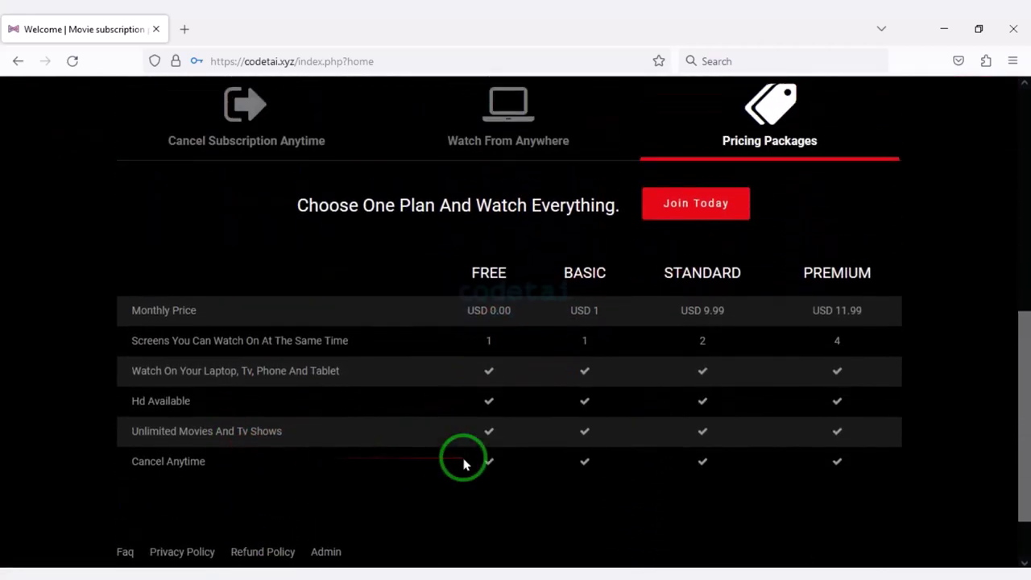
pyautogui.scroll(6, 419, 451)
# Open the Join Free For A Month signup page and the Sign In page with reCAPTCHA.
pyautogui.click(483, 374)
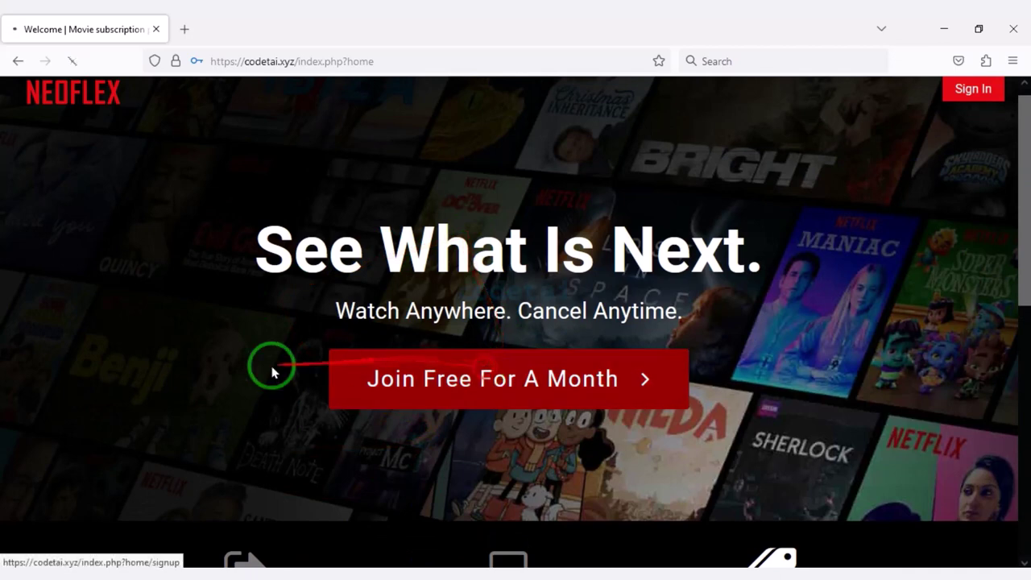
pyautogui.scroll(-1, 338, 358)
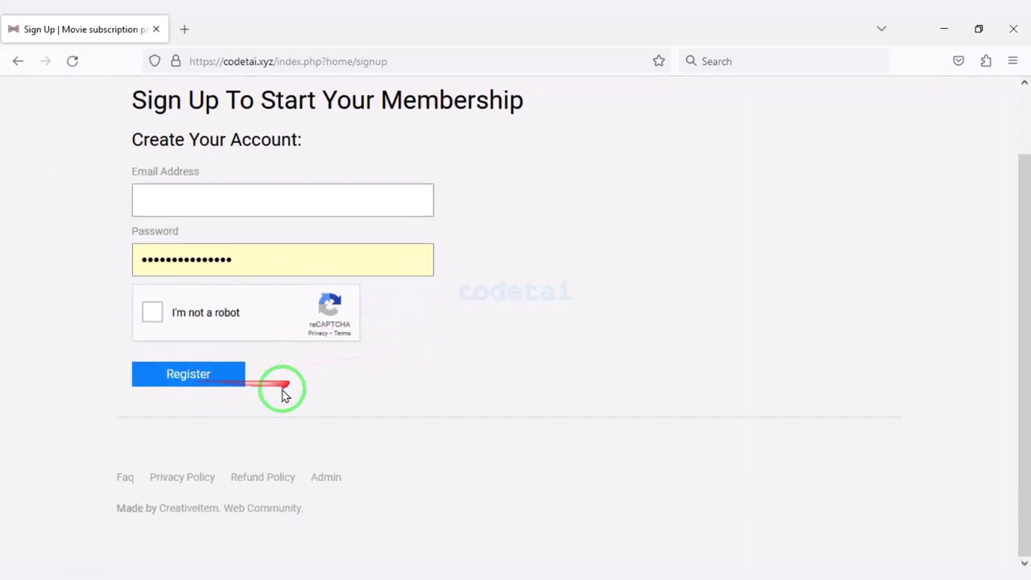
pyautogui.scroll(2, 227, 434)
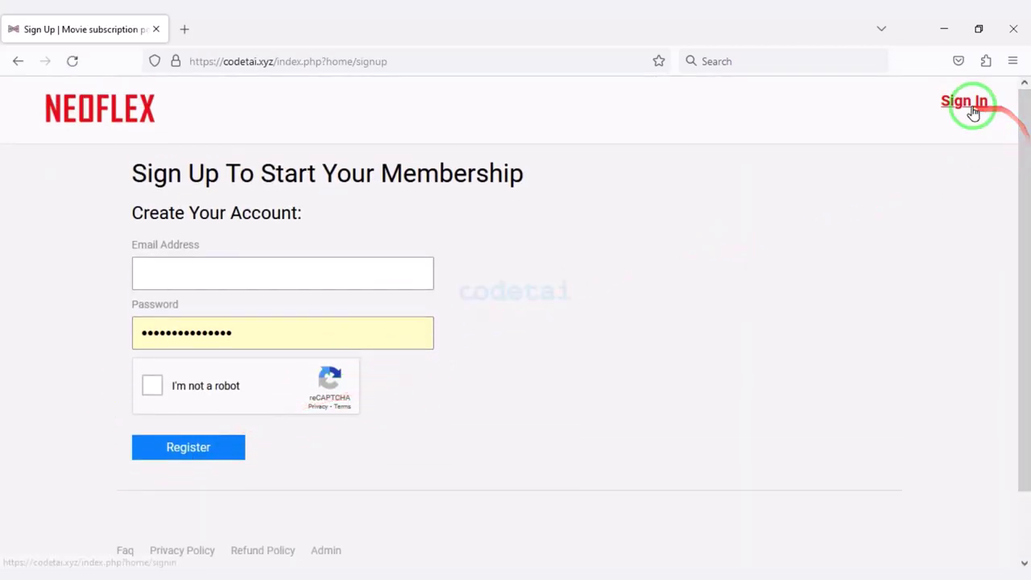
pyautogui.click(964, 103)
pyautogui.scroll(-3, 525, 260)
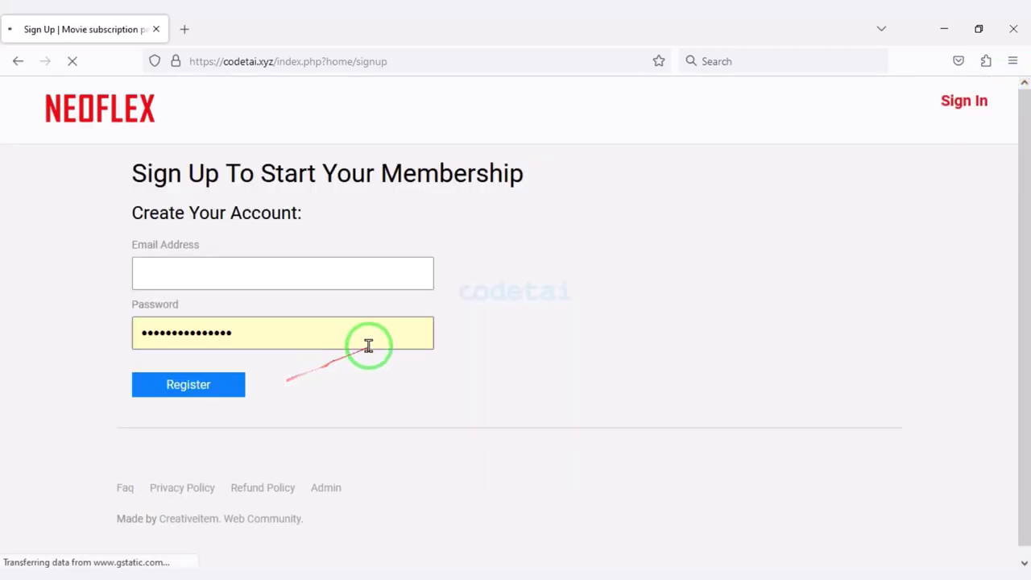
pyautogui.scroll(-1, 371, 346)
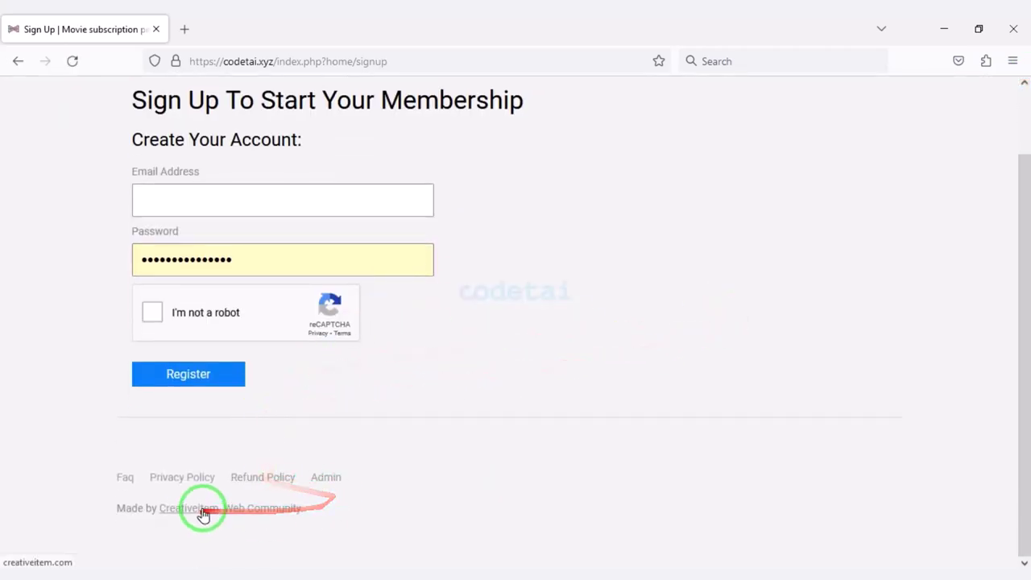